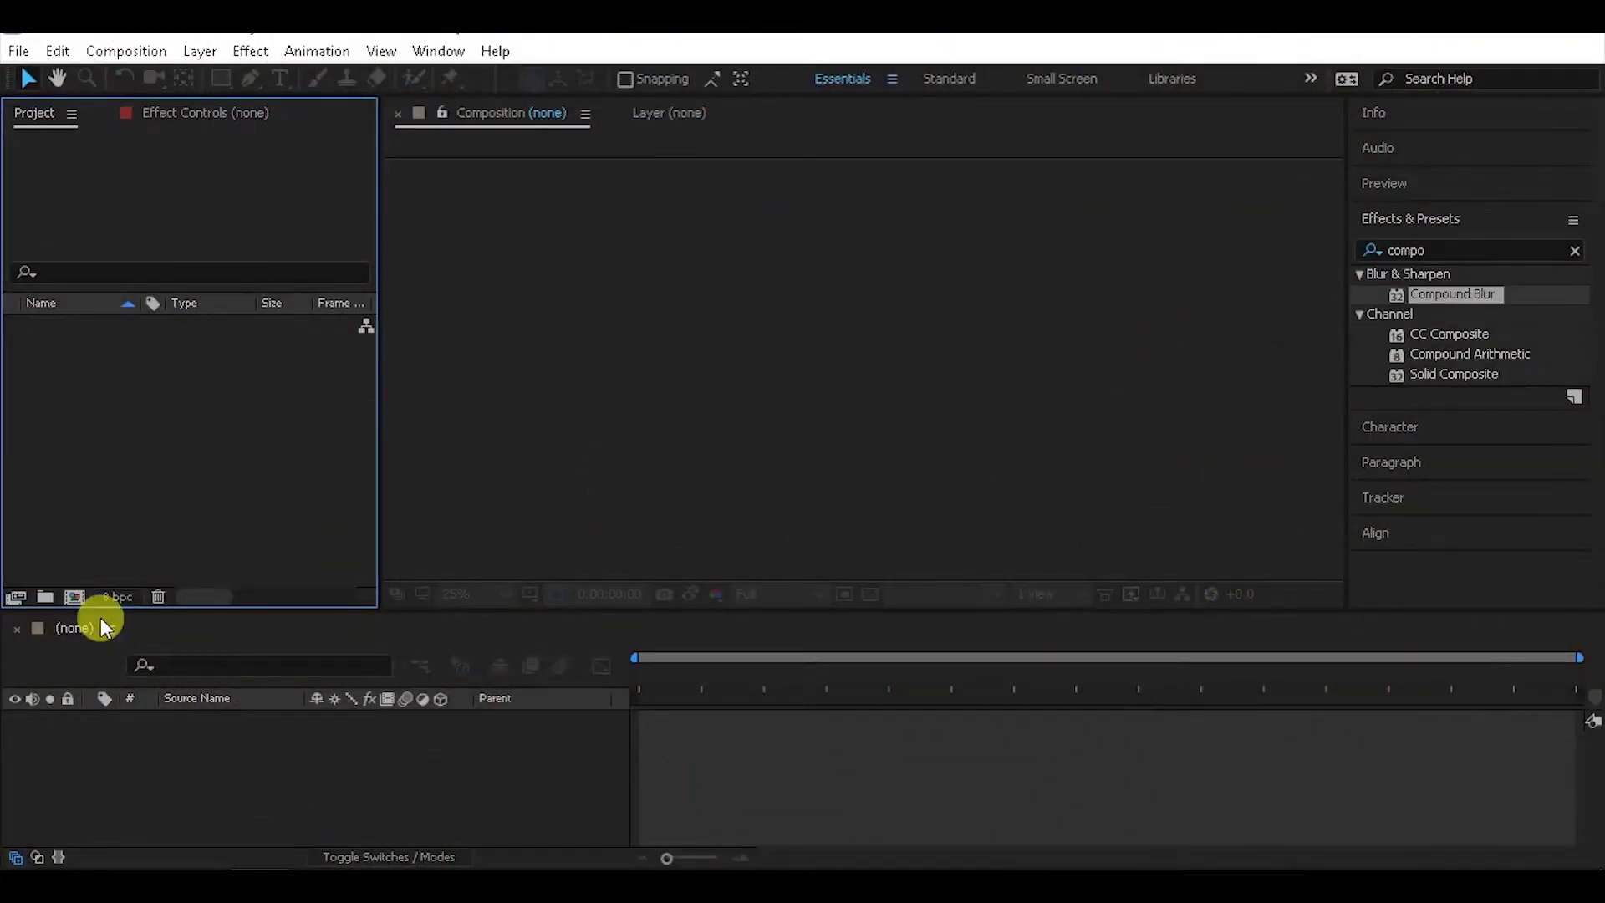
# Create a black HDTV 1080 25 composition (1920×1080, 25 fps, 10 s) named 'Main Comp'
pyautogui.click(75, 596)
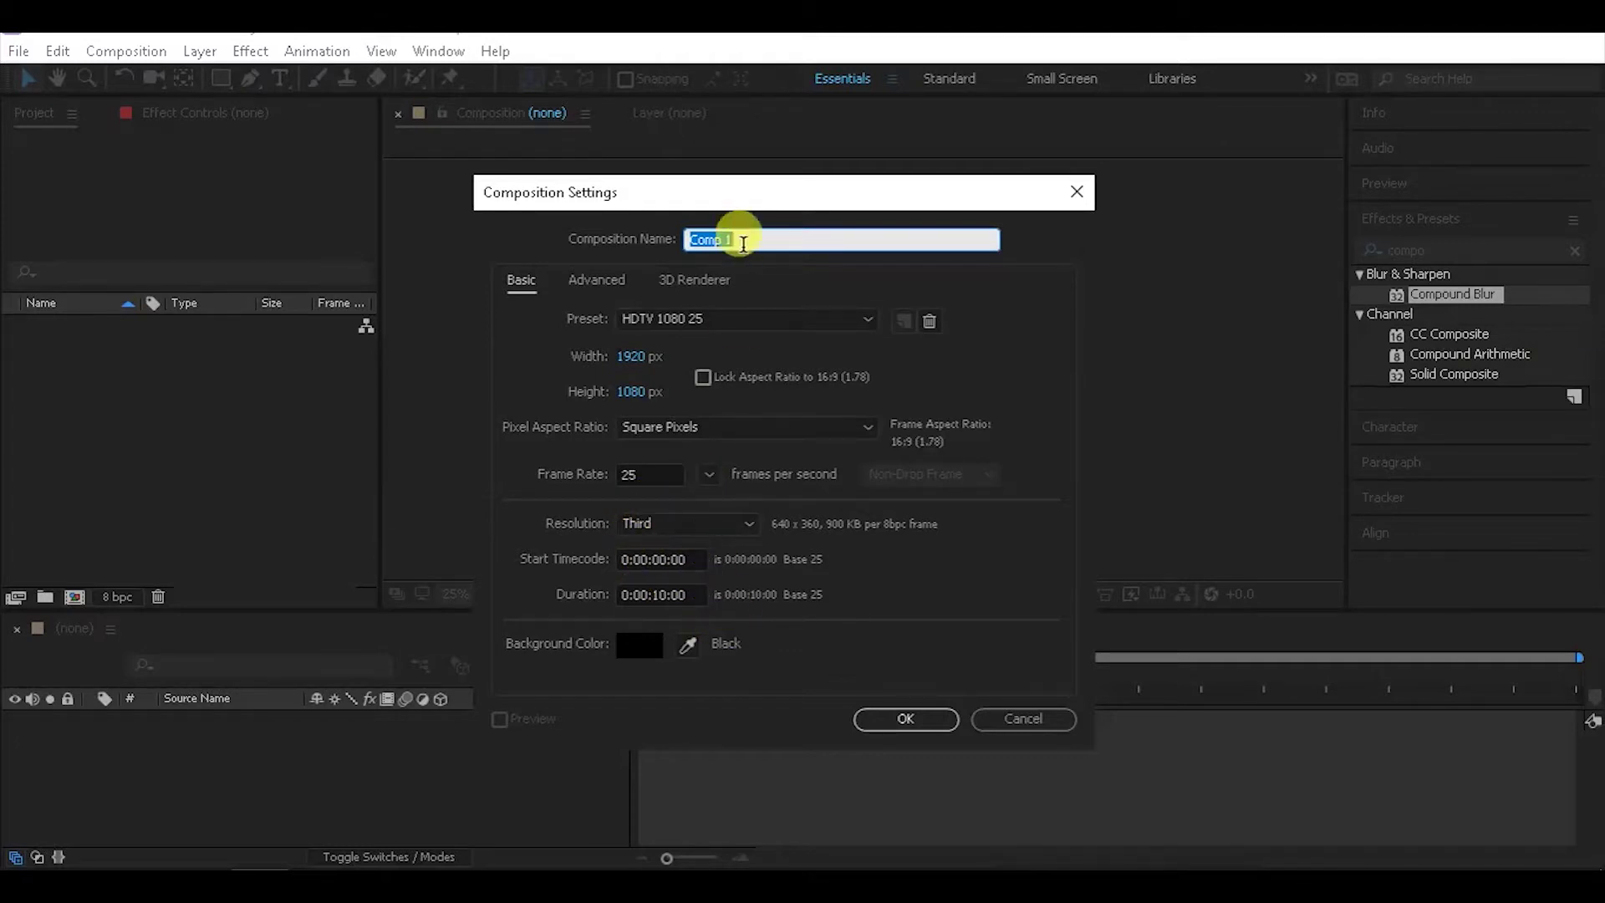
pyautogui.write('Main Comp')
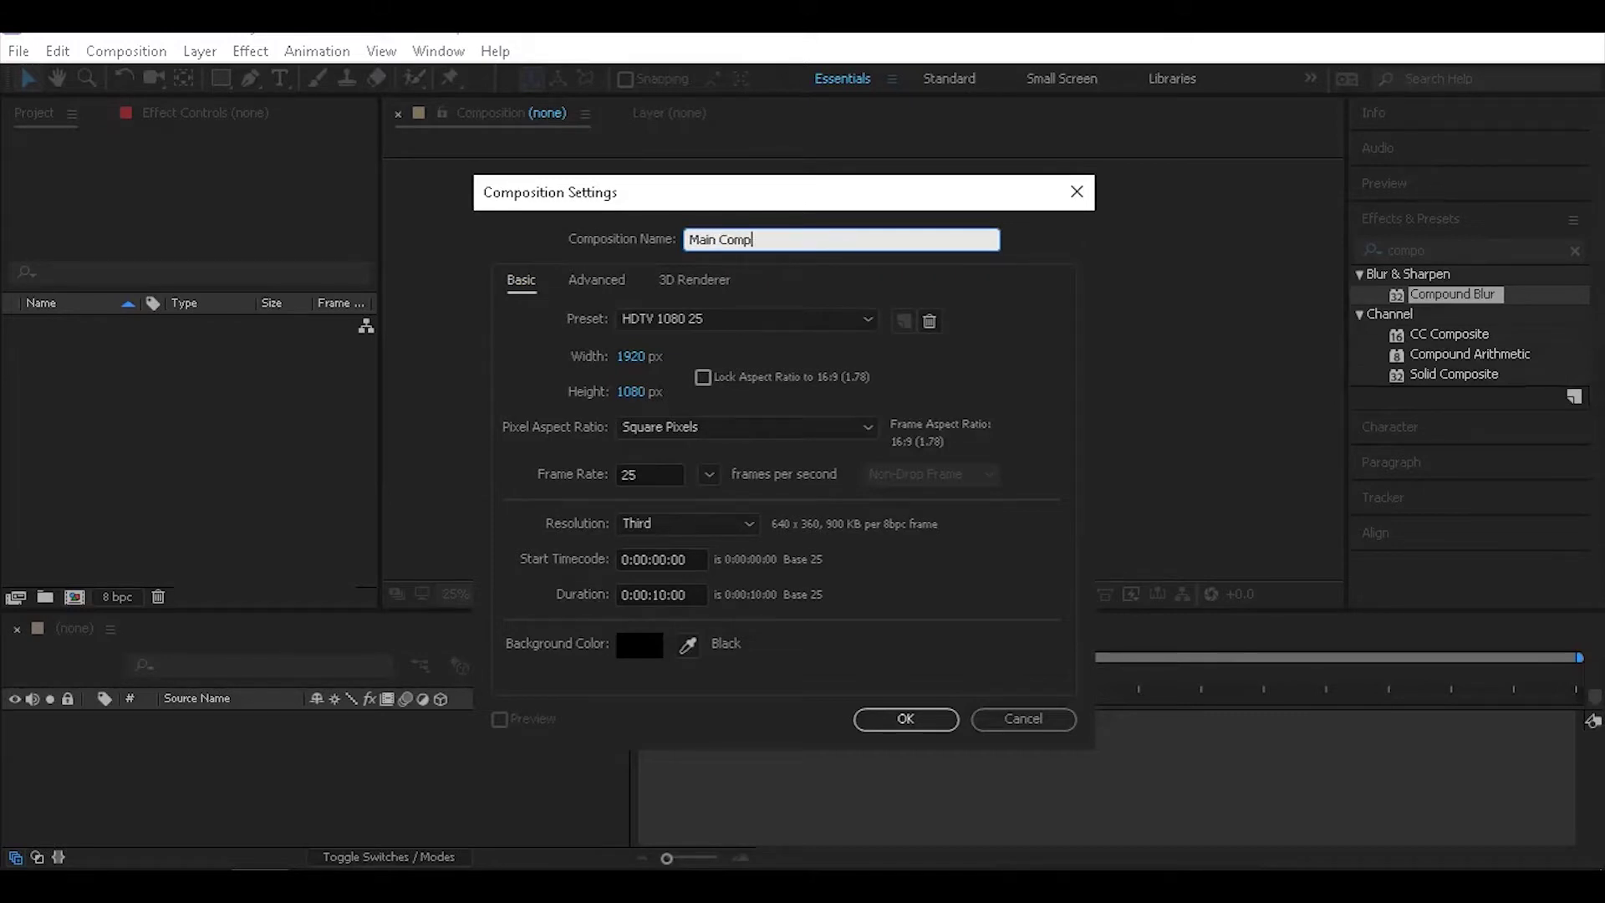
pyautogui.press('Return')
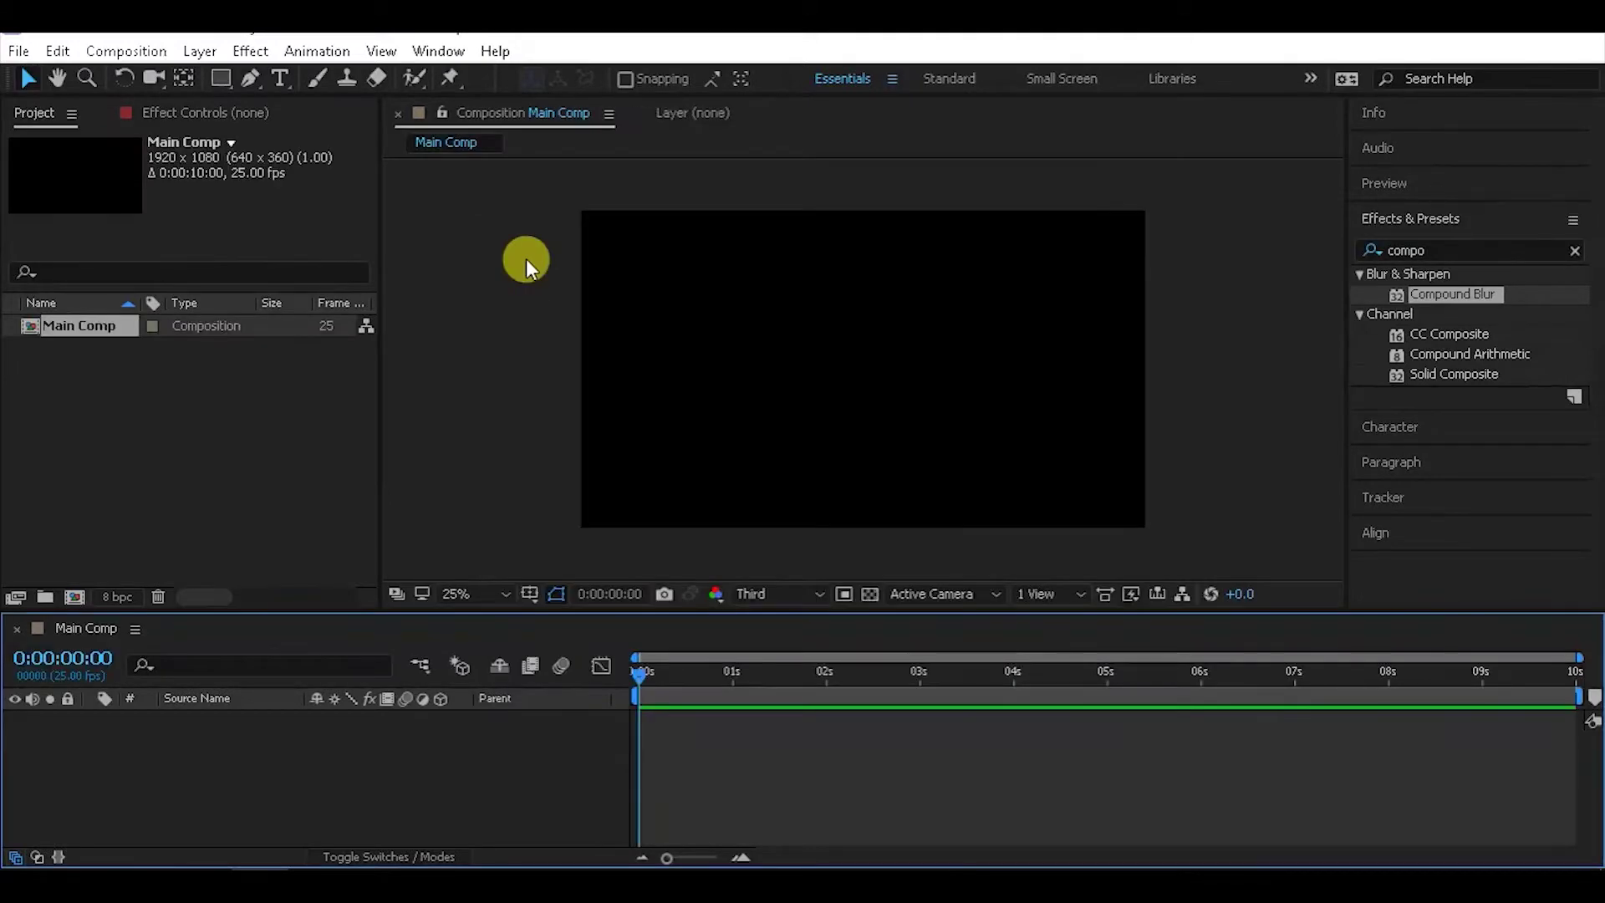
# Add a text layer reading 'Animation' in white Anastasia at 273 px
pyautogui.click(278, 77)
pyautogui.click(729, 376)
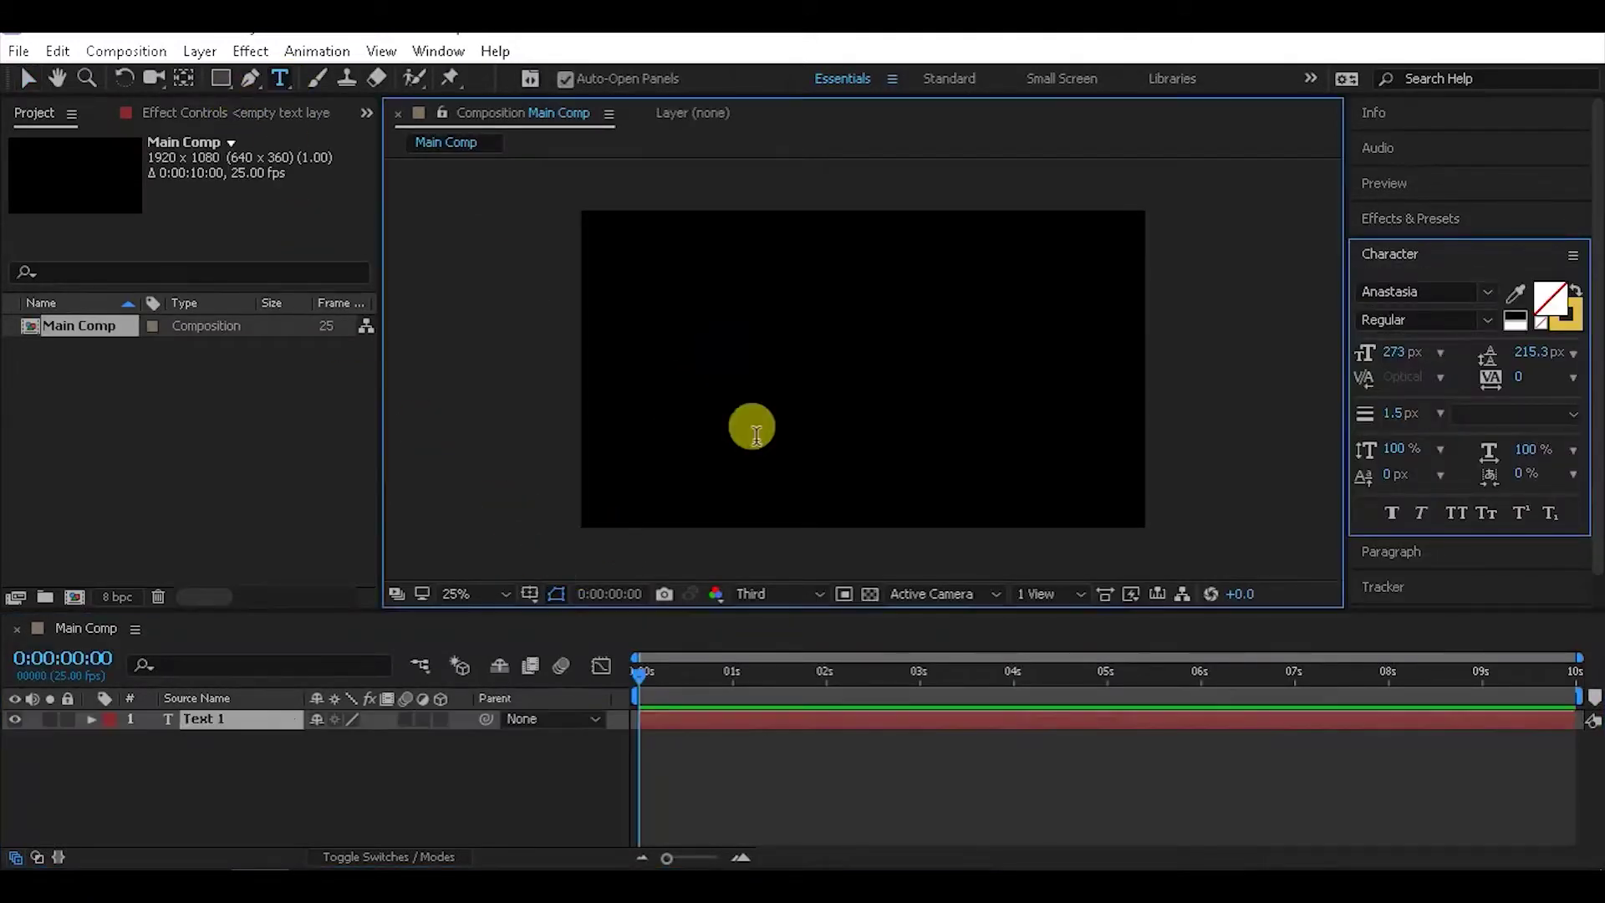
pyautogui.write('Anima')
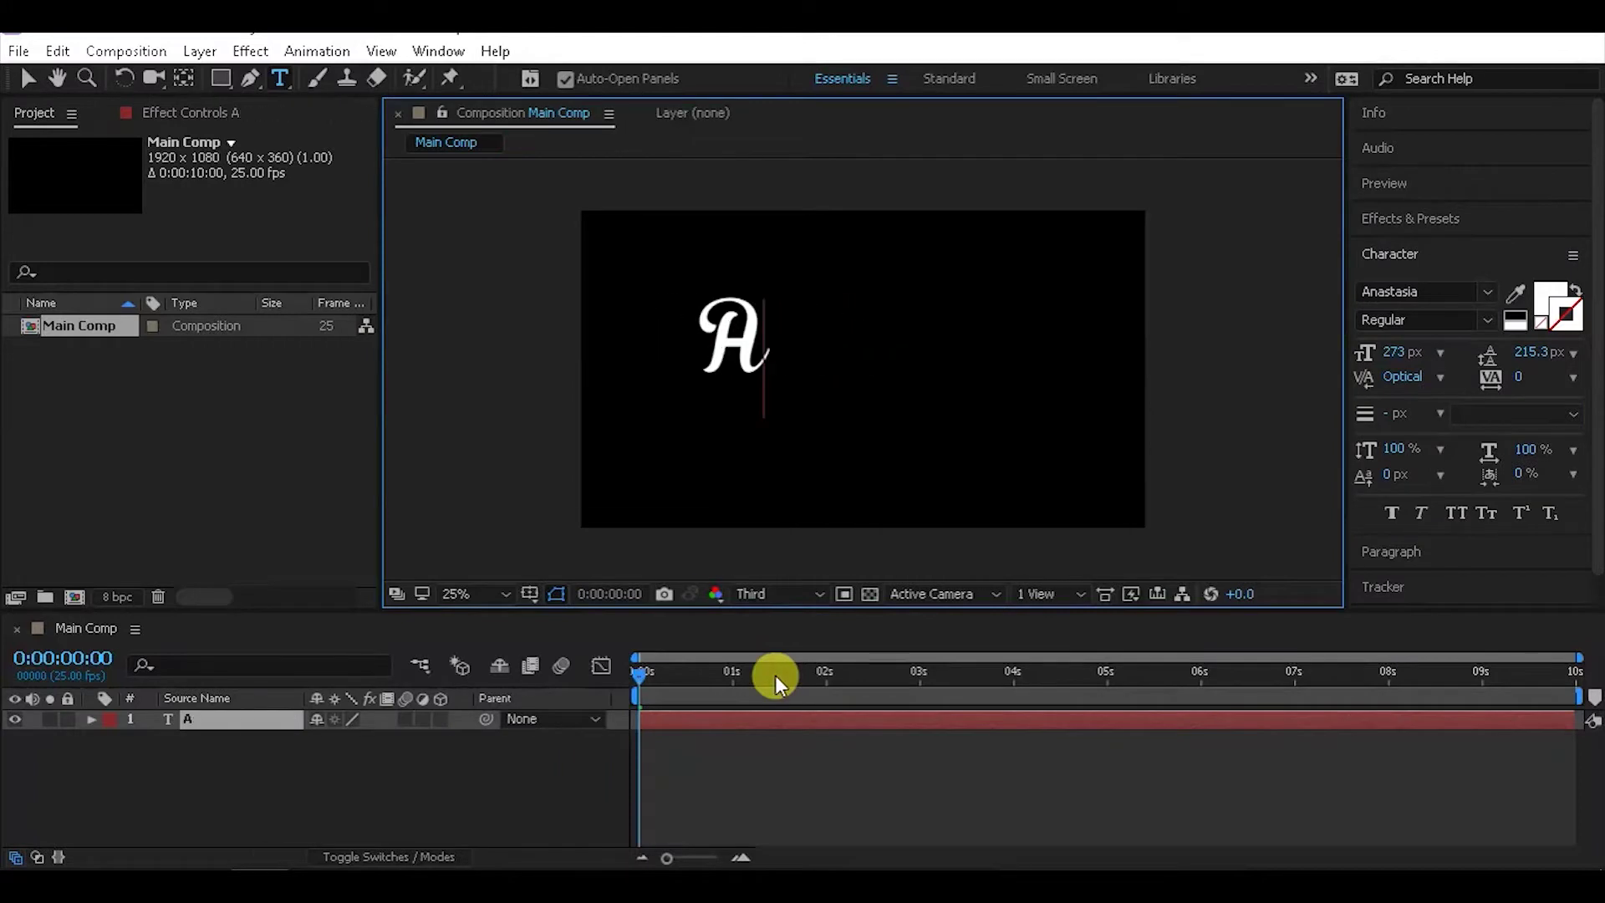
pyautogui.write('n')
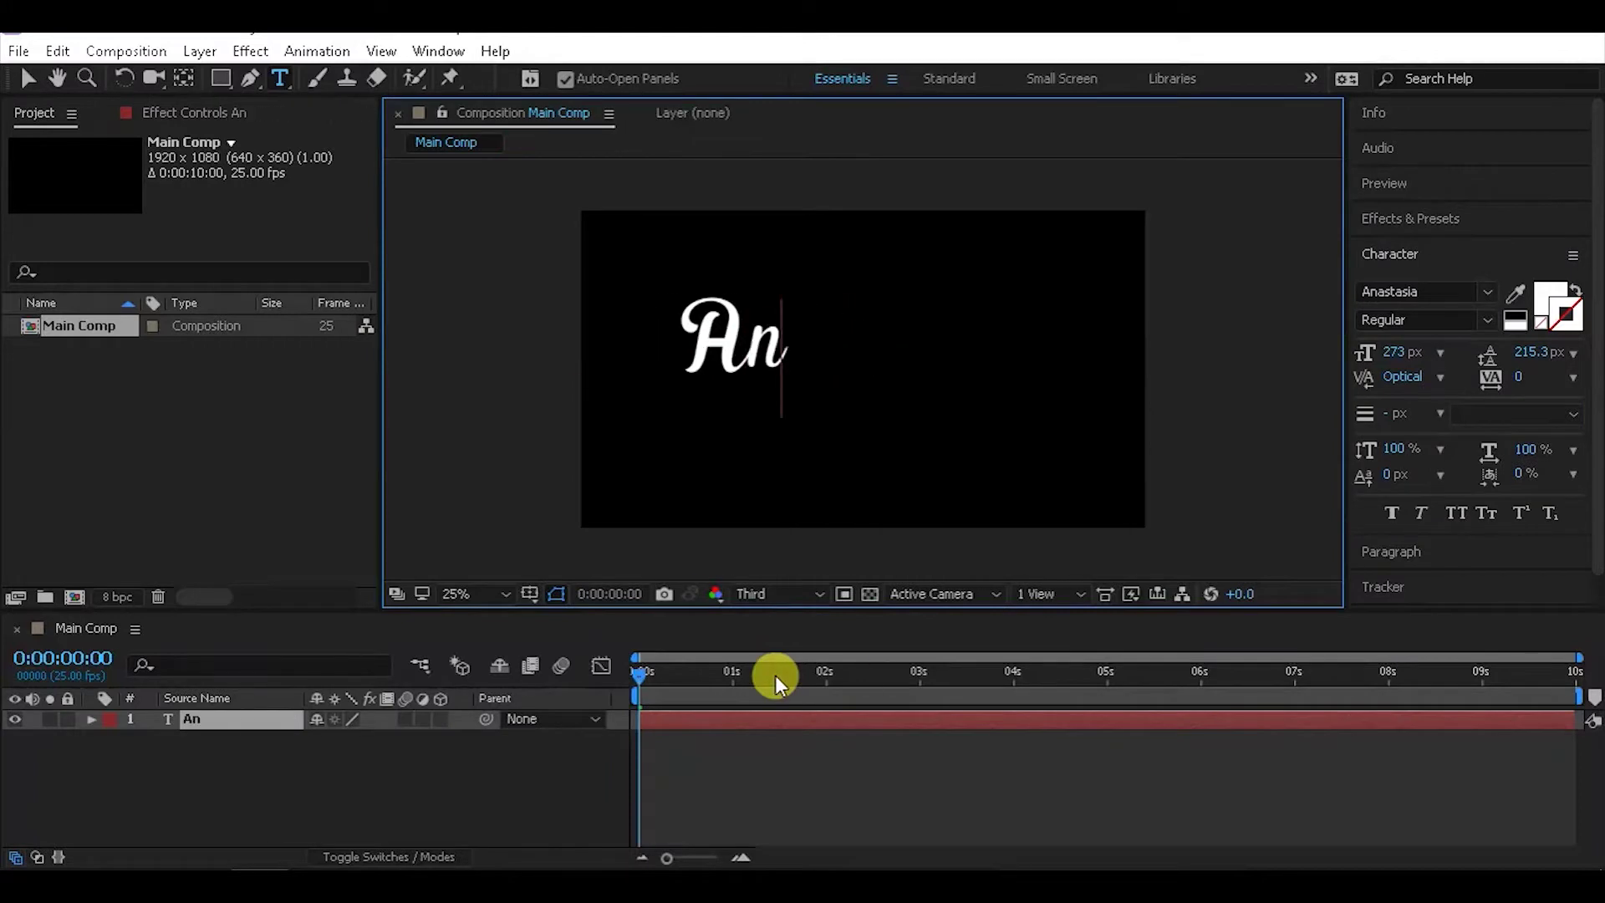
pyautogui.write('imation')
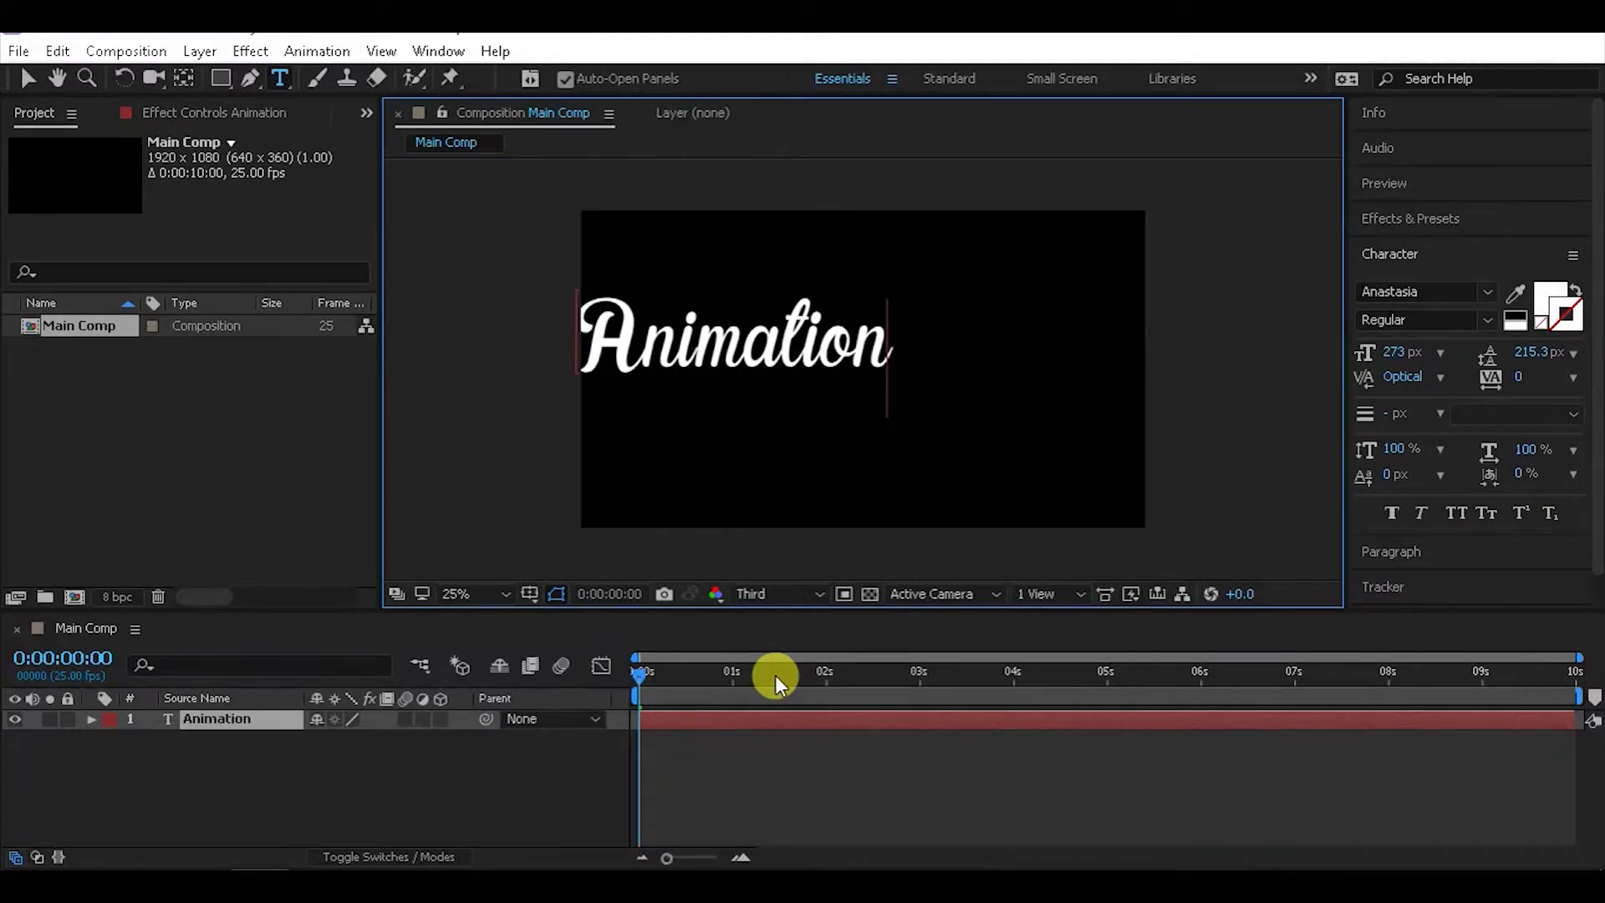
pyautogui.click(222, 722)
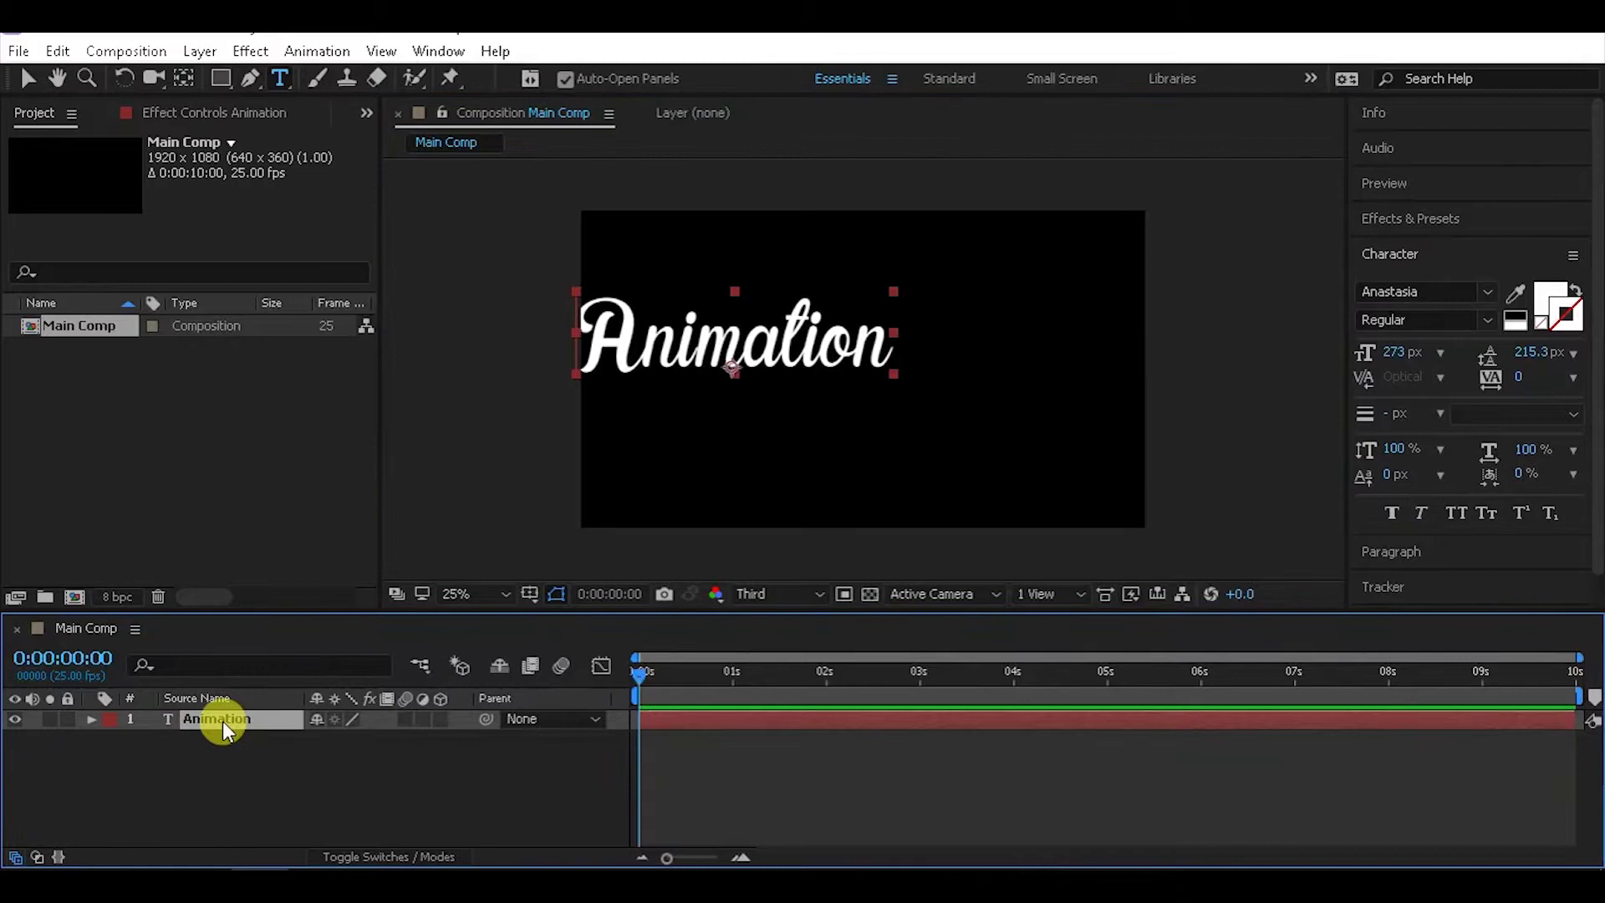
# Drag the text layer's anchor point to the centre of the word with the Pan Behind tool
pyautogui.click(184, 78)
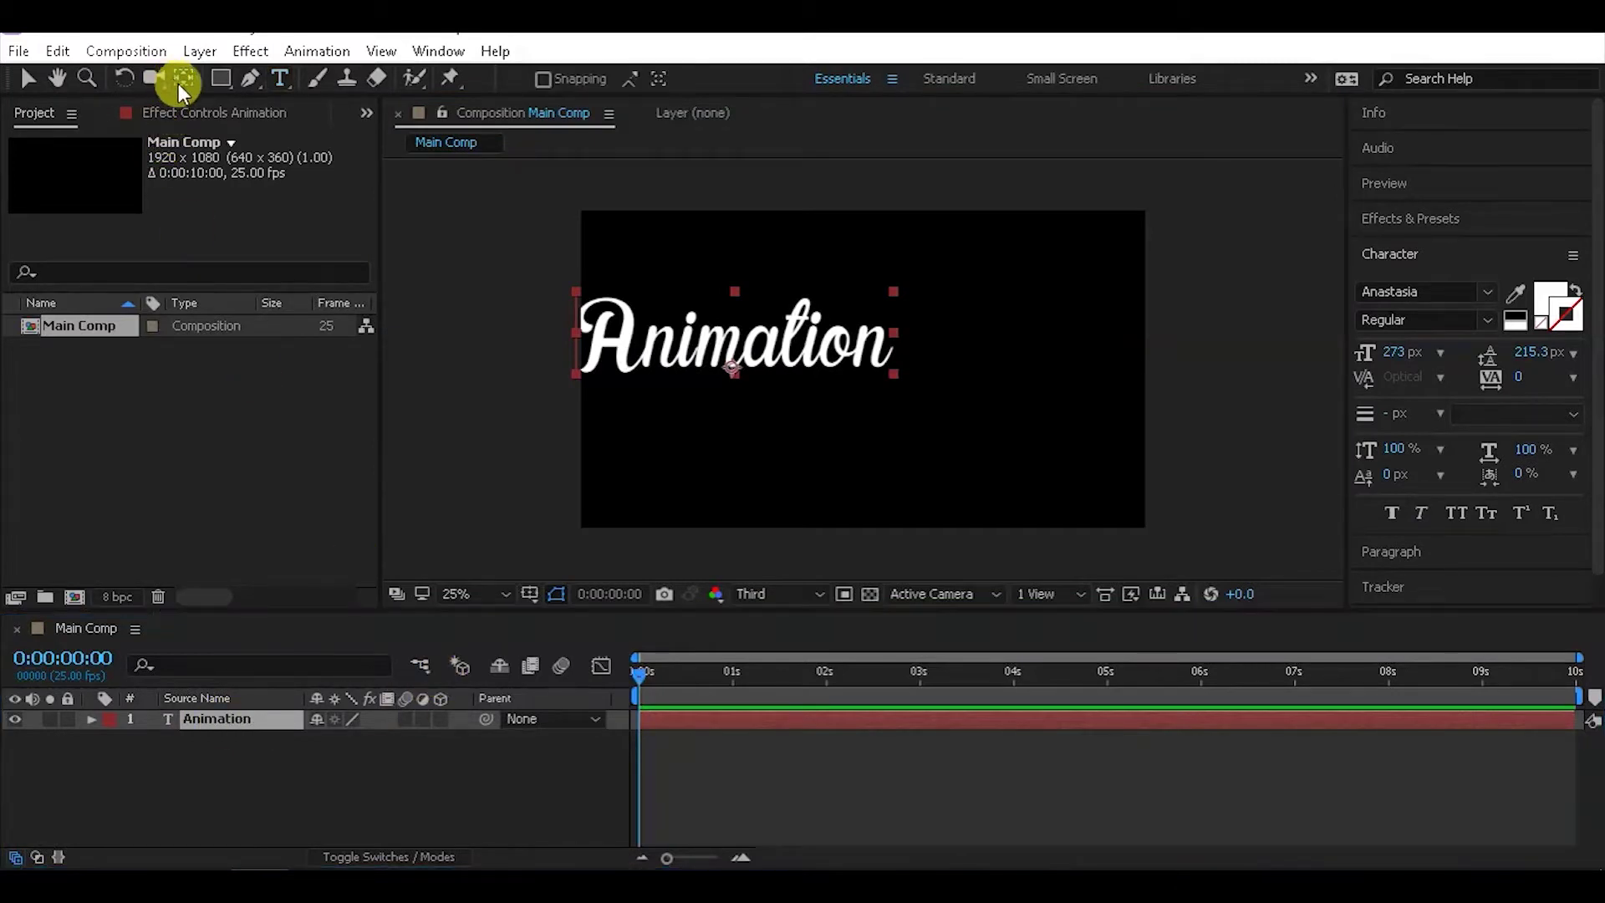
pyautogui.click(733, 369)
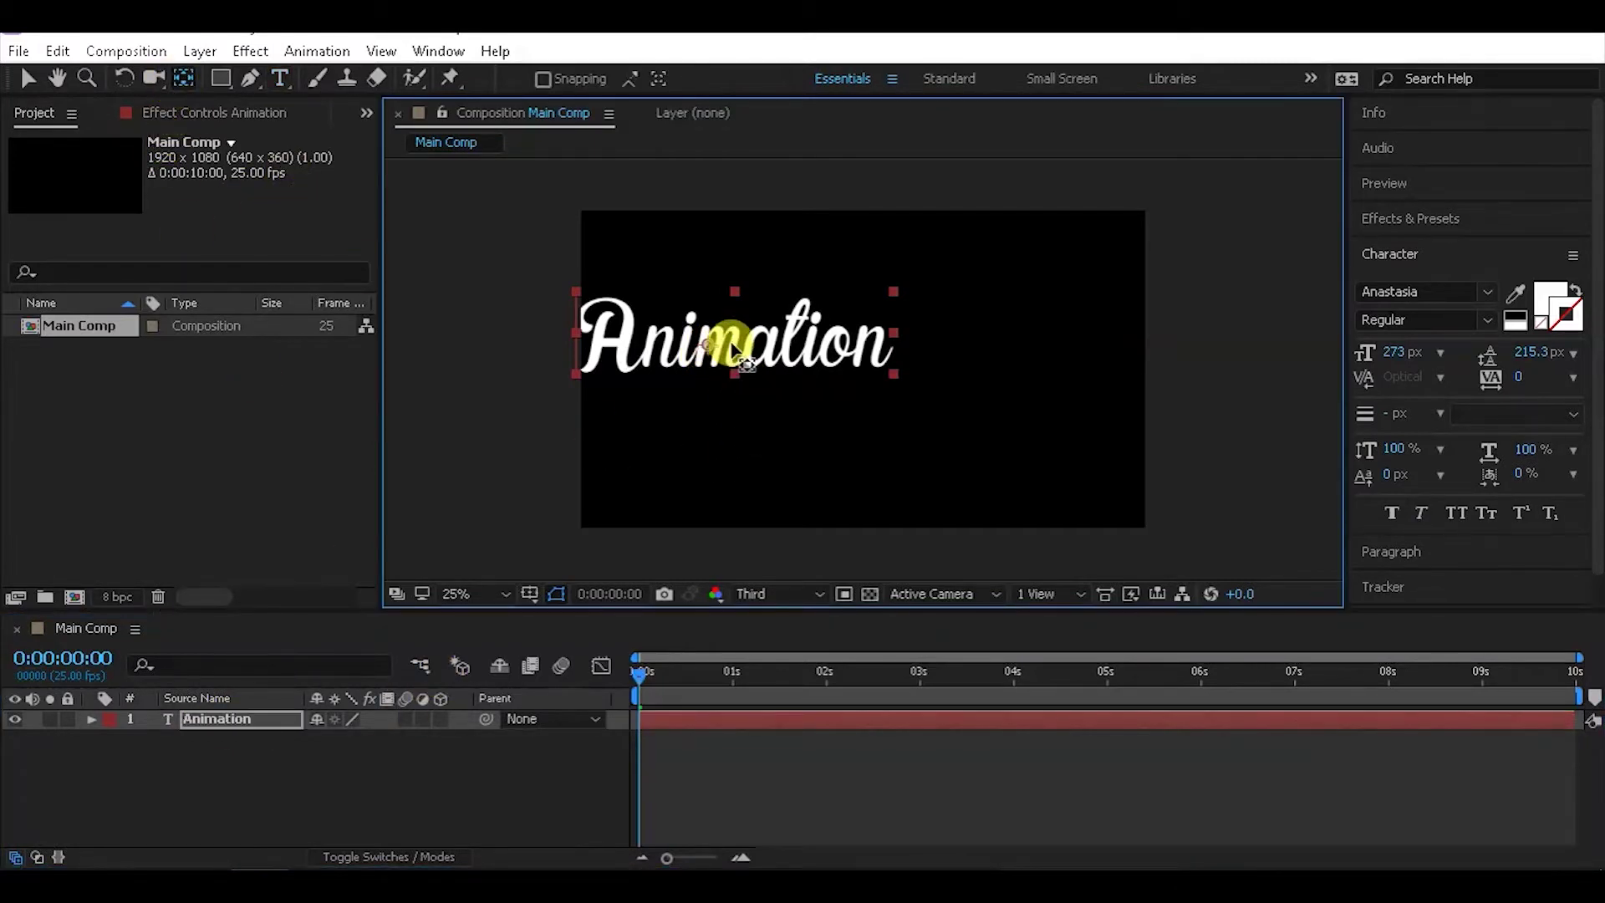
pyautogui.moveTo(734, 338); pyautogui.dragTo(734, 332)
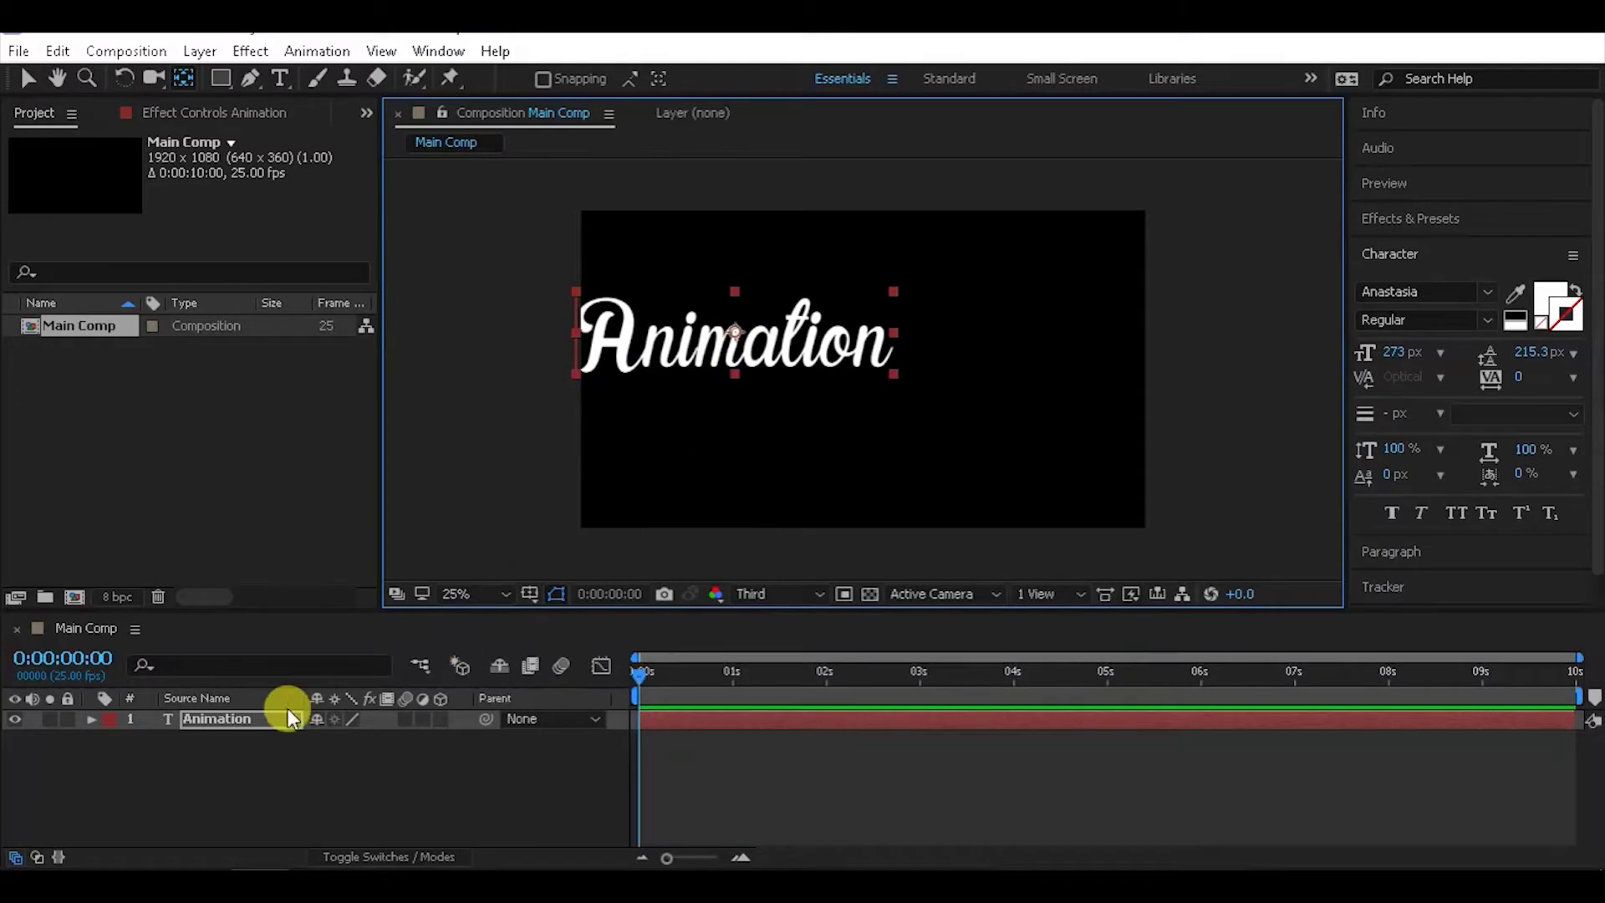
# Centre the Animation text layer horizontally and vertically using the Align panel
pyautogui.click(246, 722)
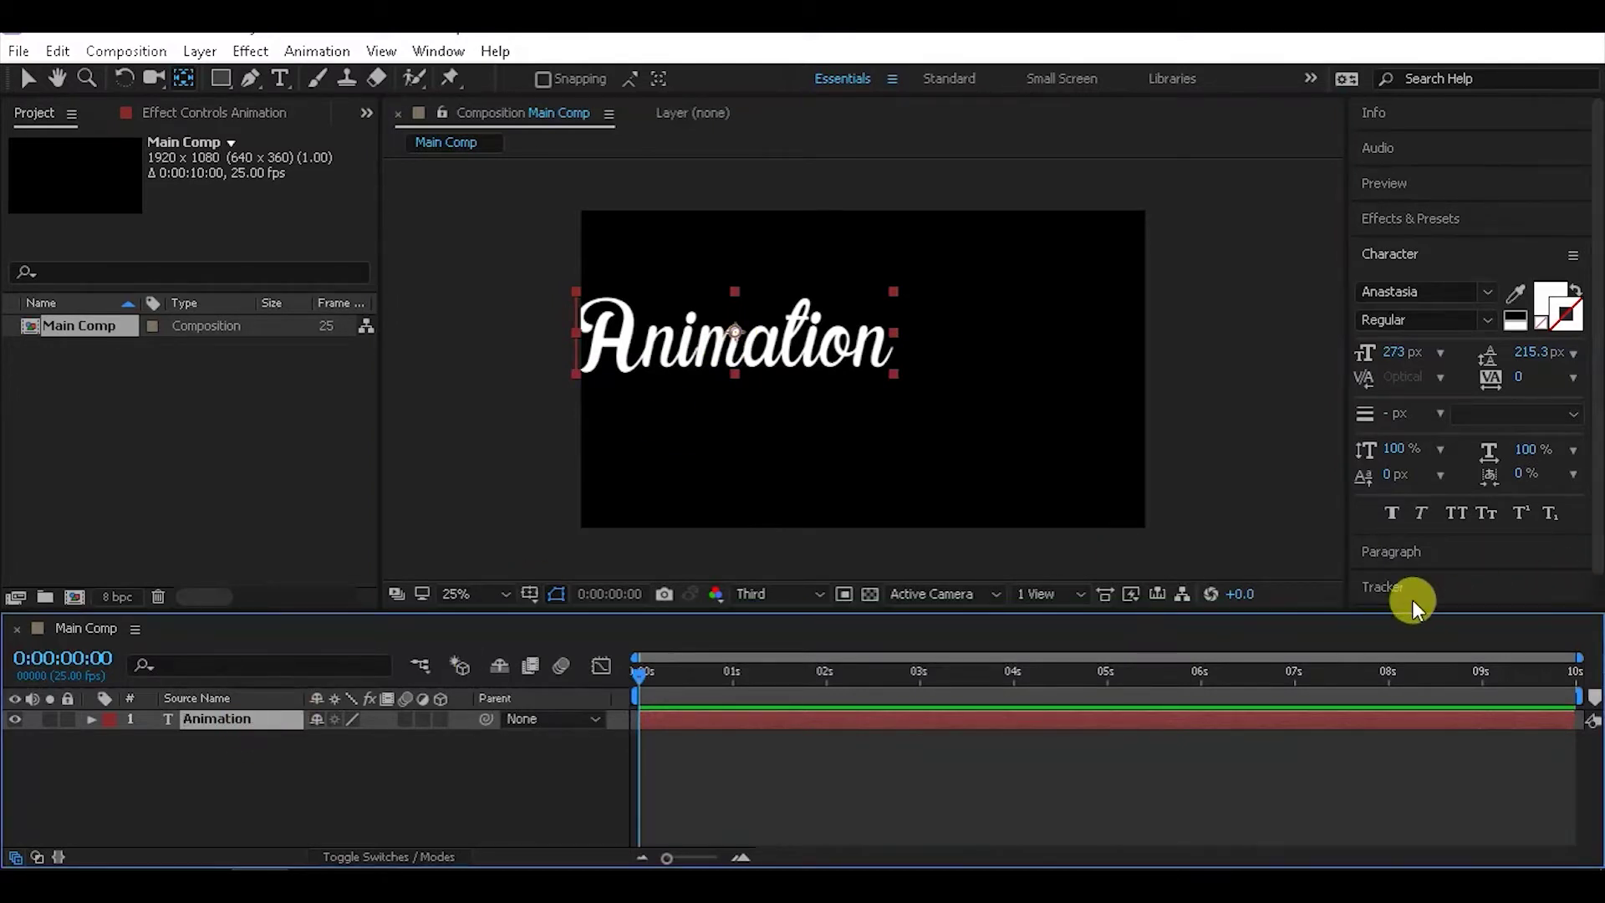
pyautogui.scroll(-1, 1398, 592)
pyautogui.click(1383, 588)
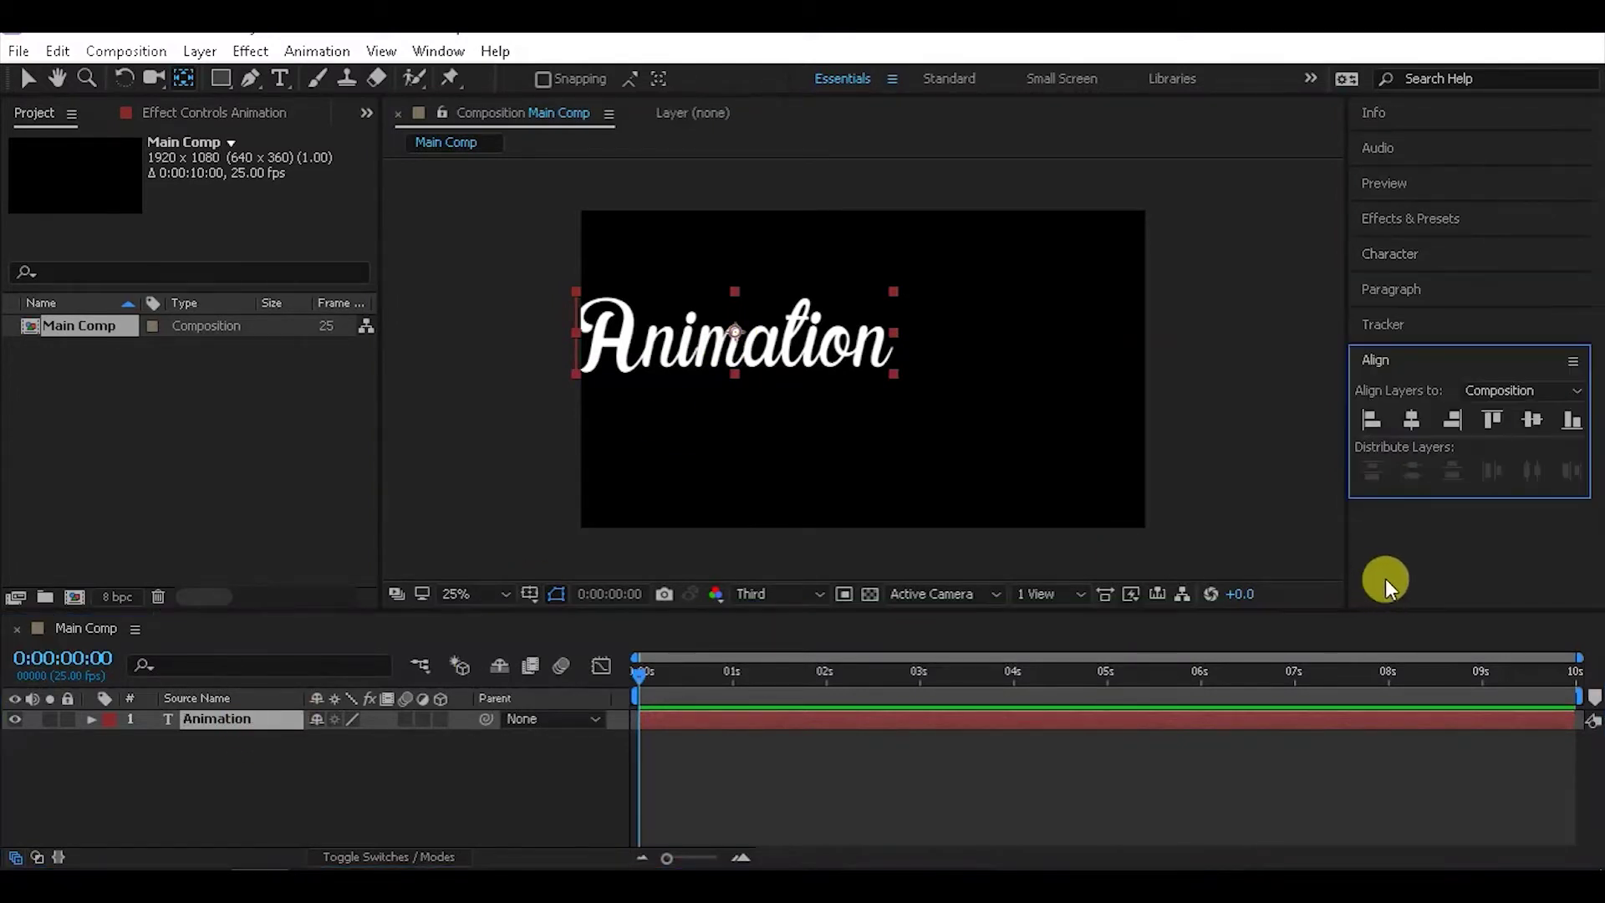
pyautogui.click(1413, 420)
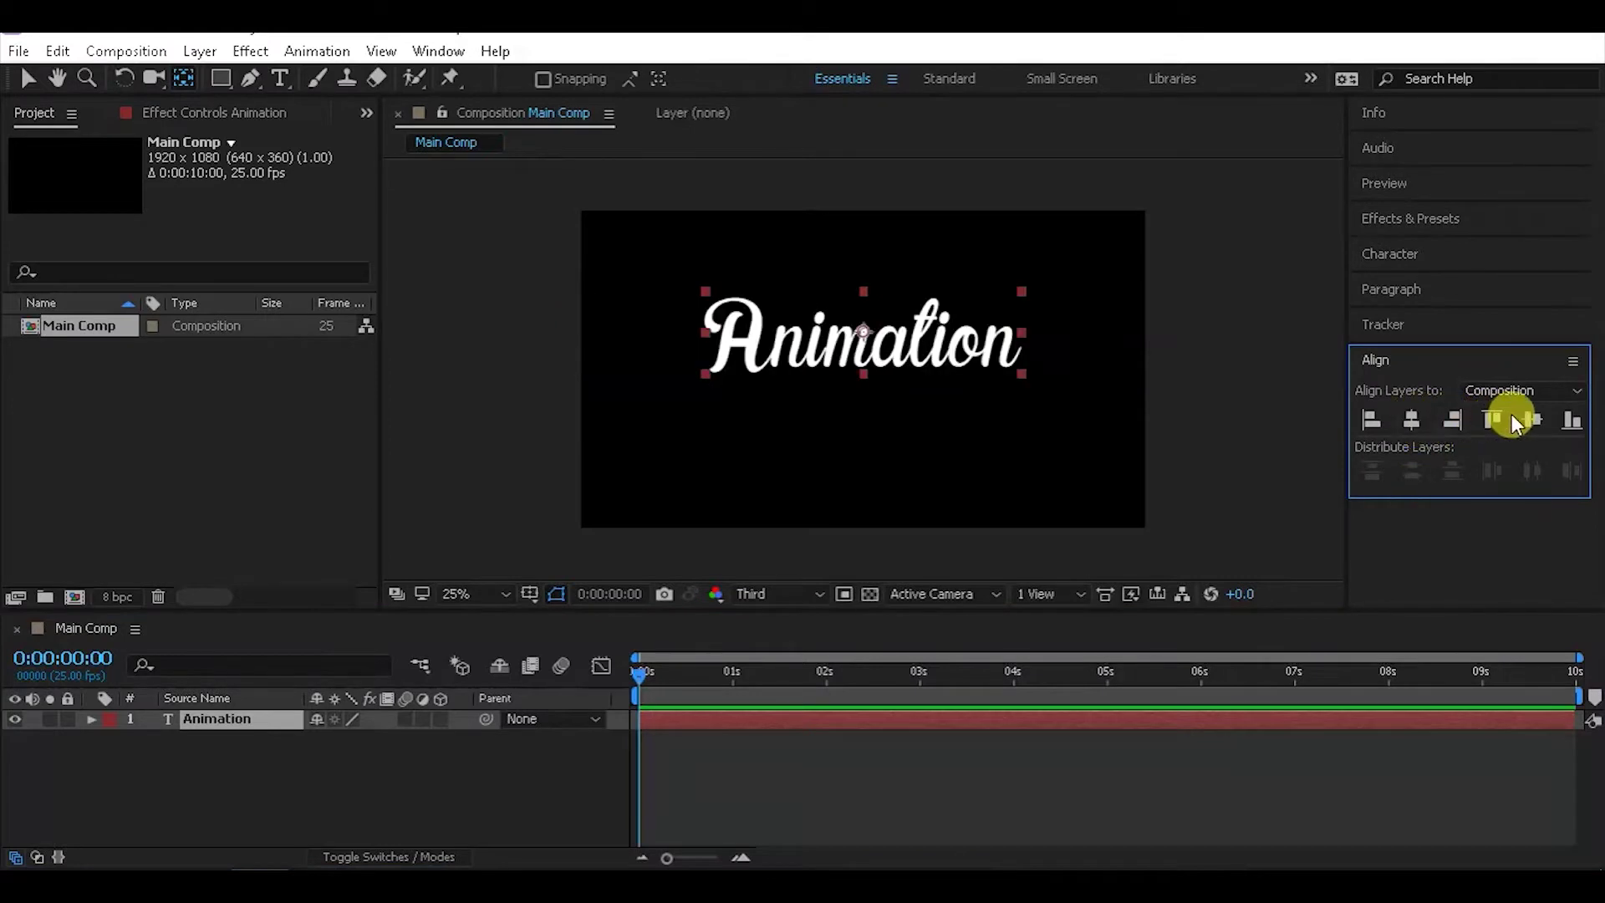
pyautogui.click(1530, 419)
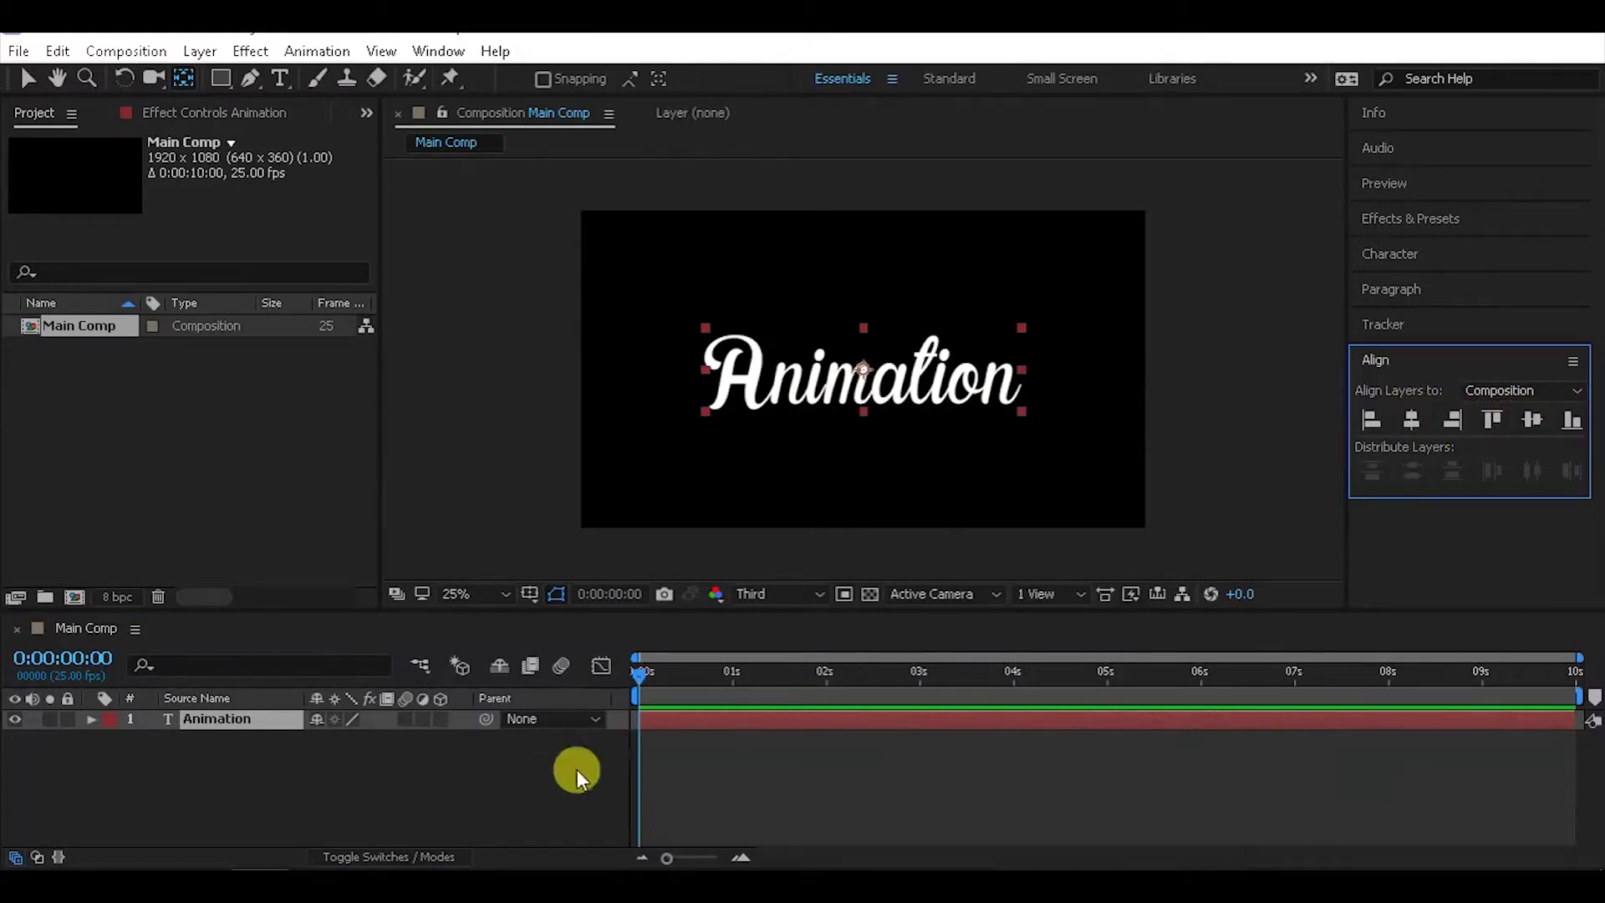
pyautogui.click(223, 737)
pyautogui.click(238, 720)
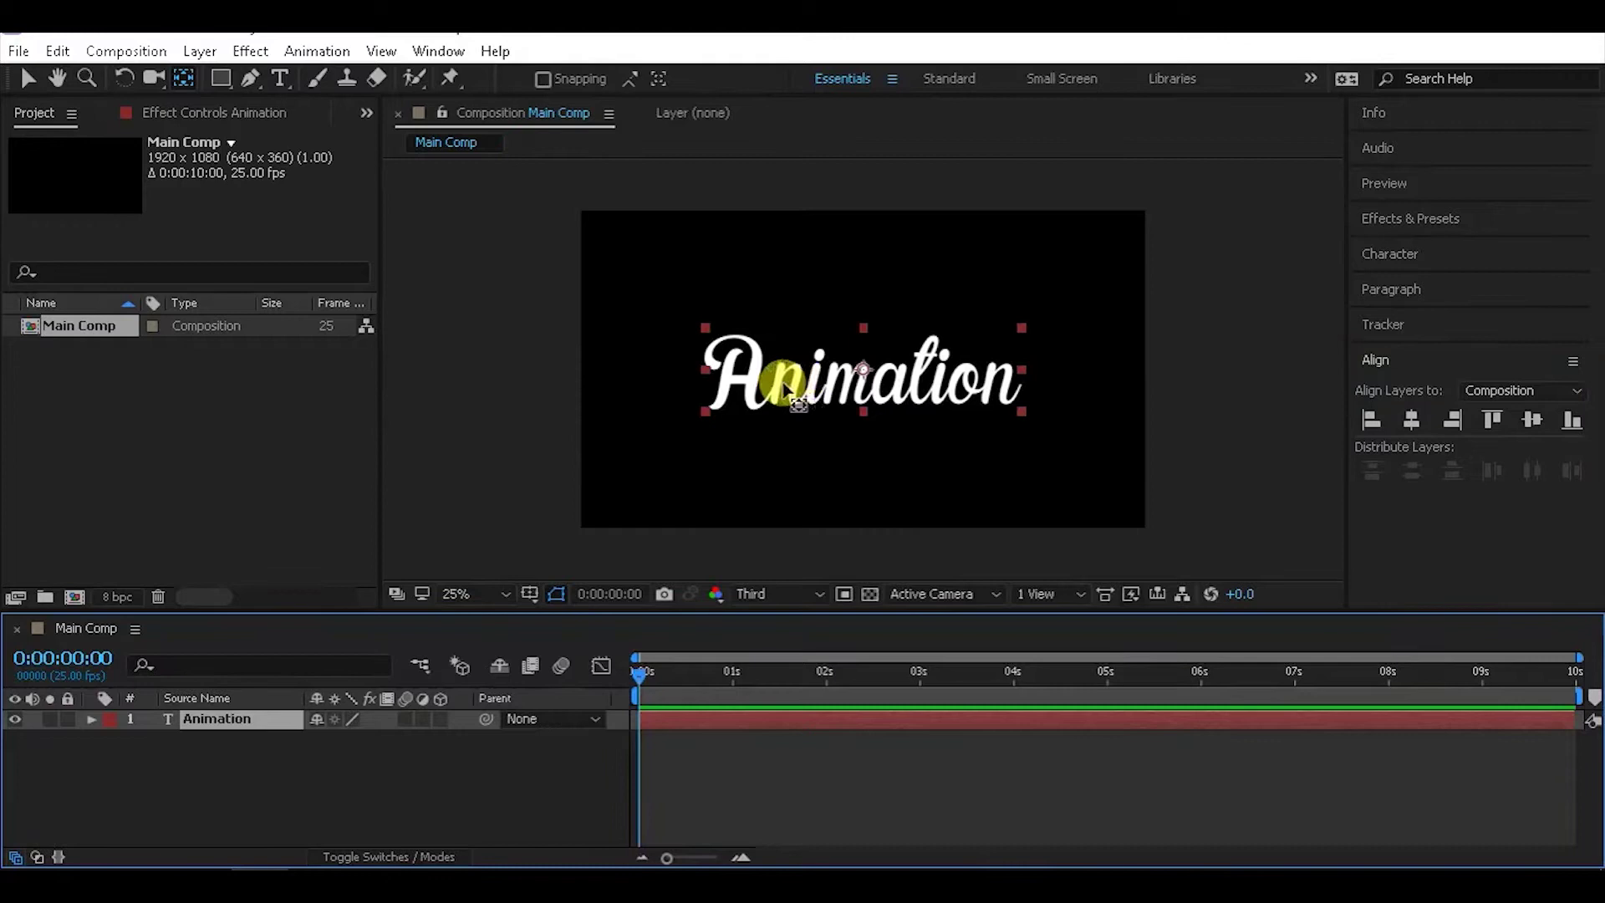
pyautogui.press('.')
pyautogui.scroll(2, 703, 421)
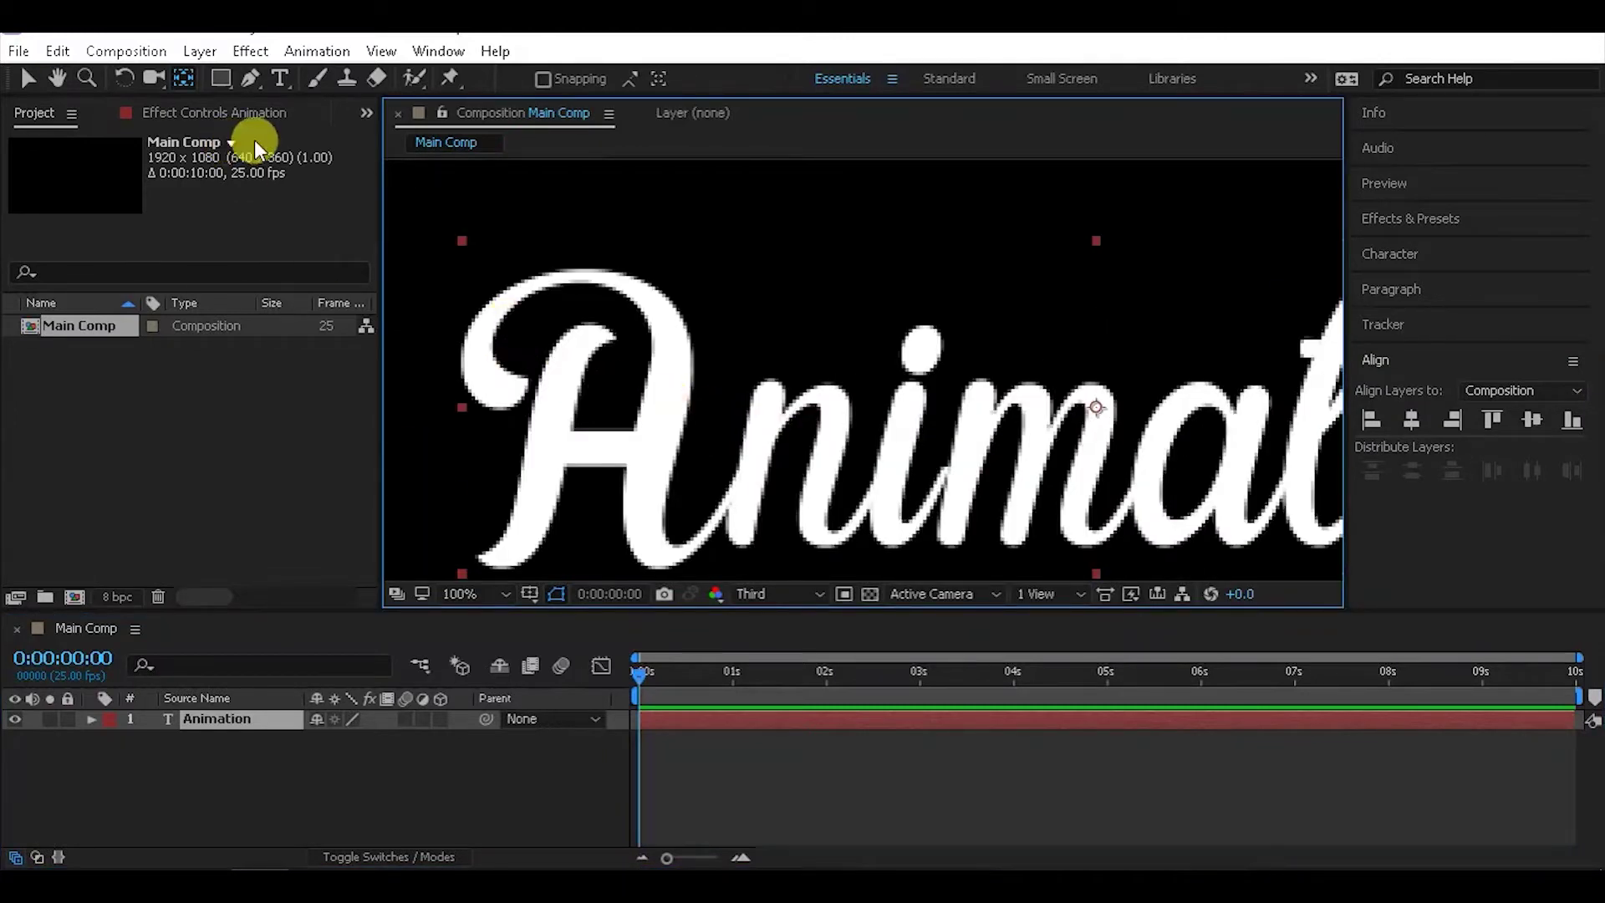
pyautogui.click(248, 84)
pyautogui.scroll(2, 501, 397)
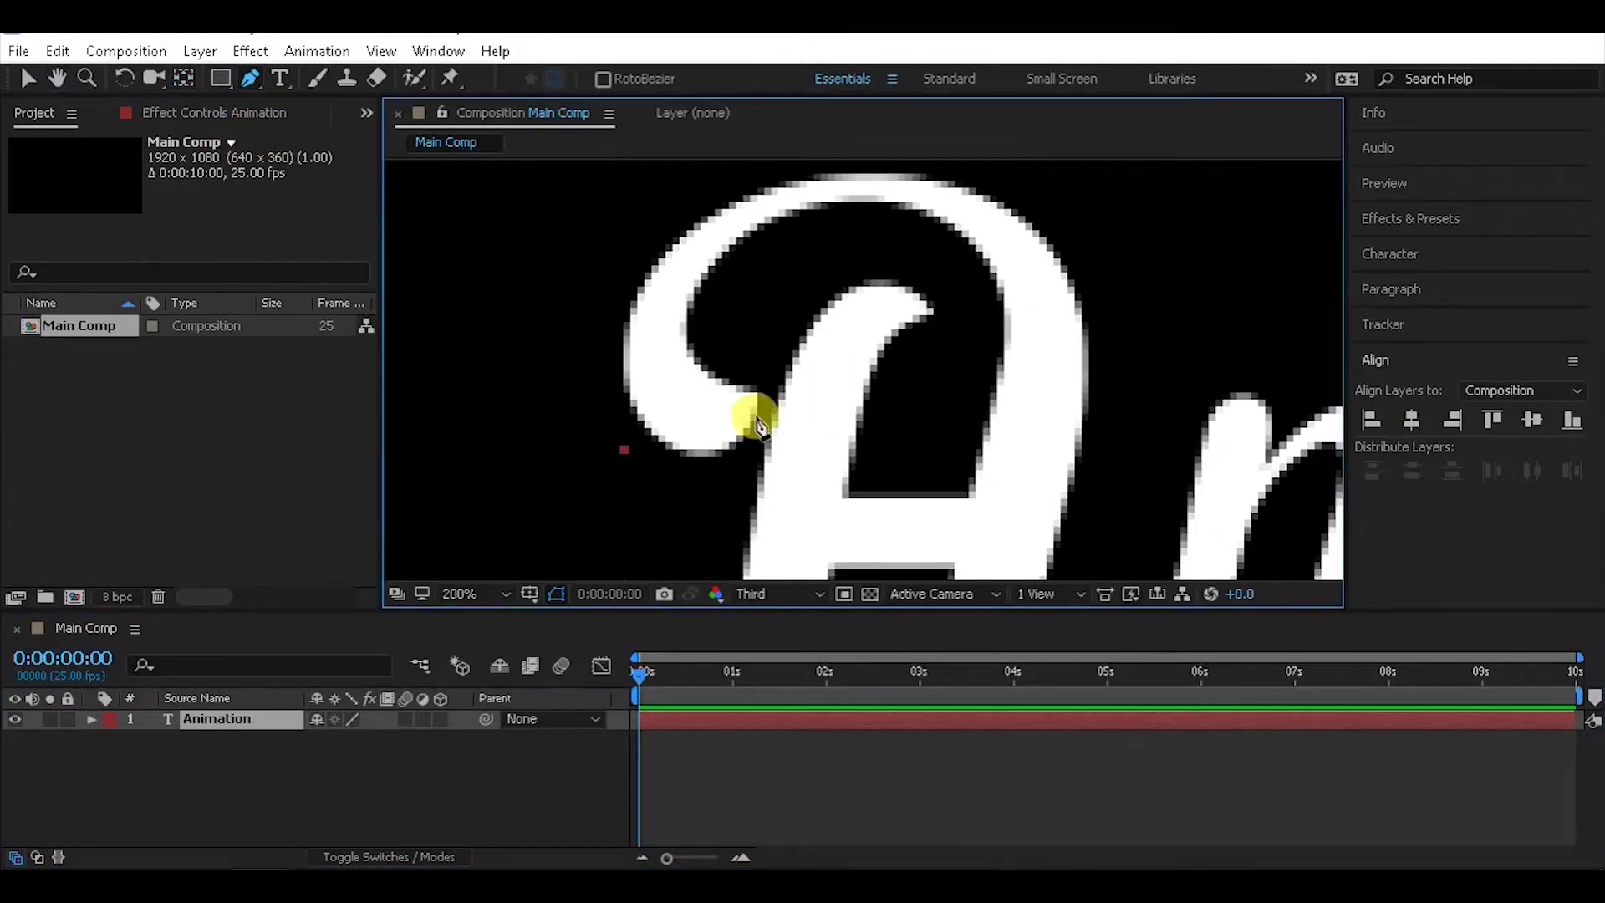
pyautogui.moveTo(764, 407); pyautogui.dragTo(596, 361)
pyautogui.scroll(-1, 849, 305)
pyautogui.scroll(1, 874, 401)
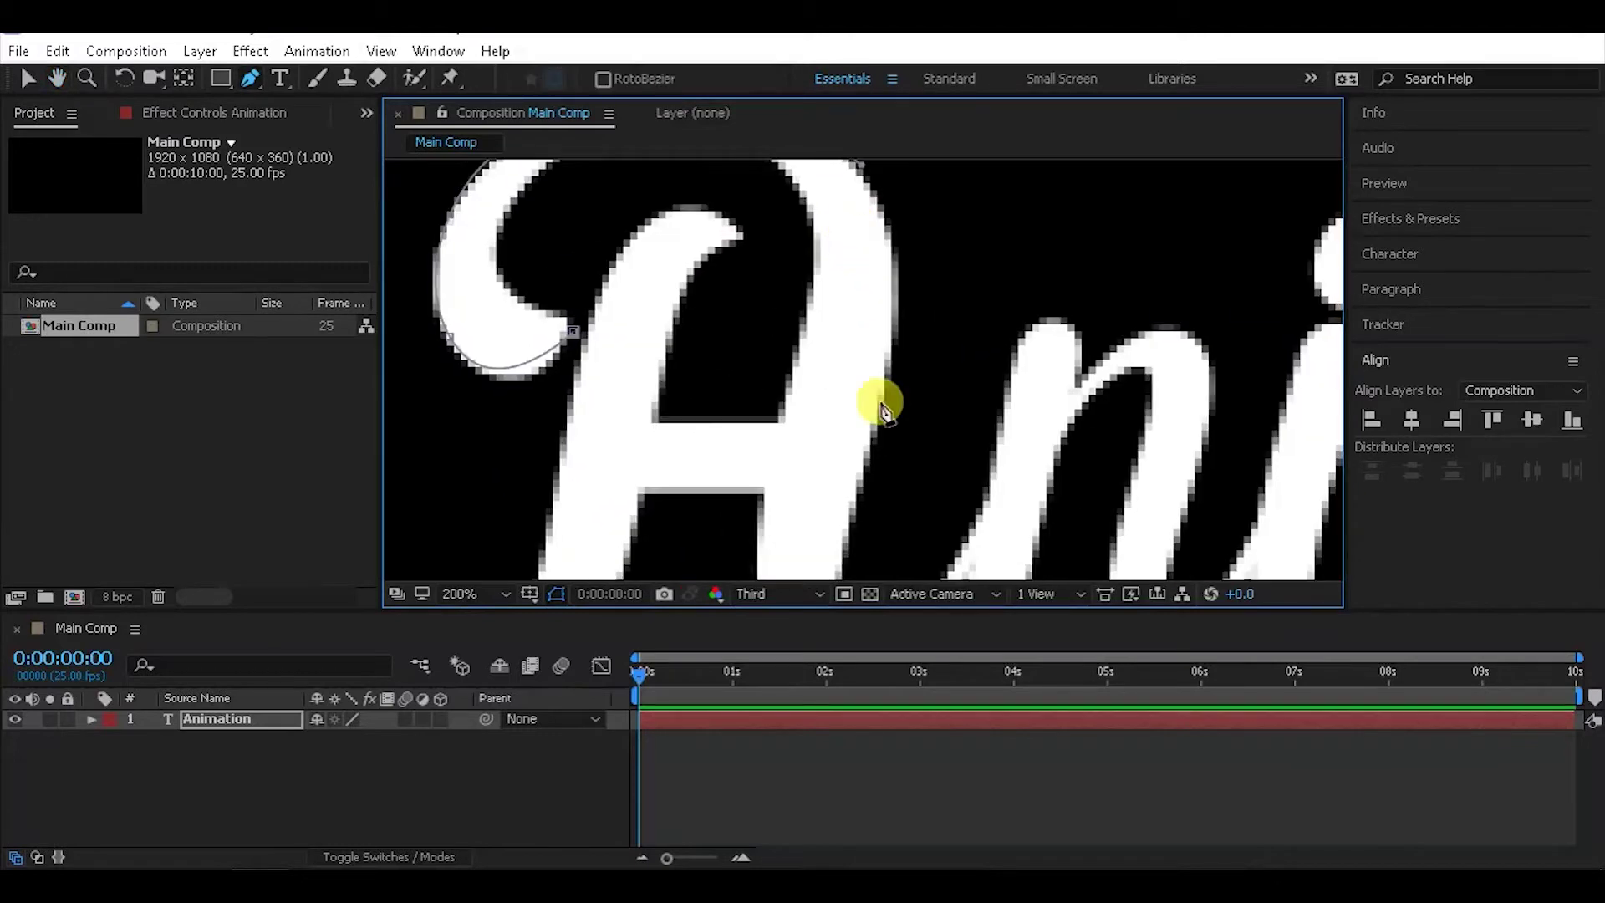
pyautogui.moveTo(880, 421); pyautogui.dragTo(850, 559)
pyautogui.scroll(-2, 844, 535)
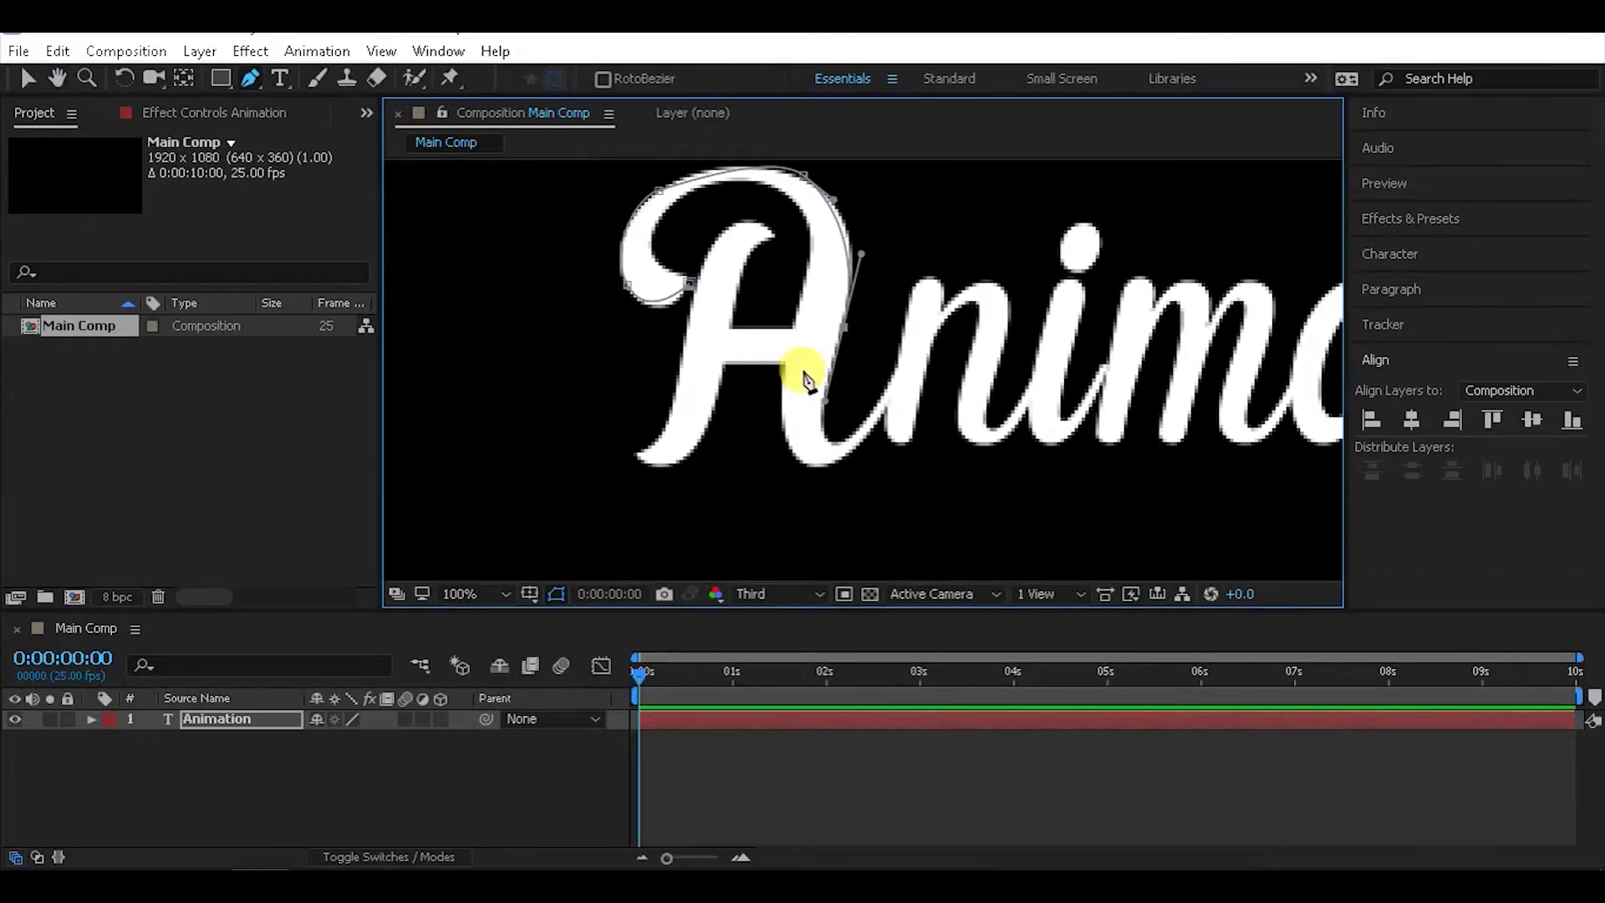
pyautogui.scroll(-2, 810, 365)
pyautogui.scroll(2, 733, 432)
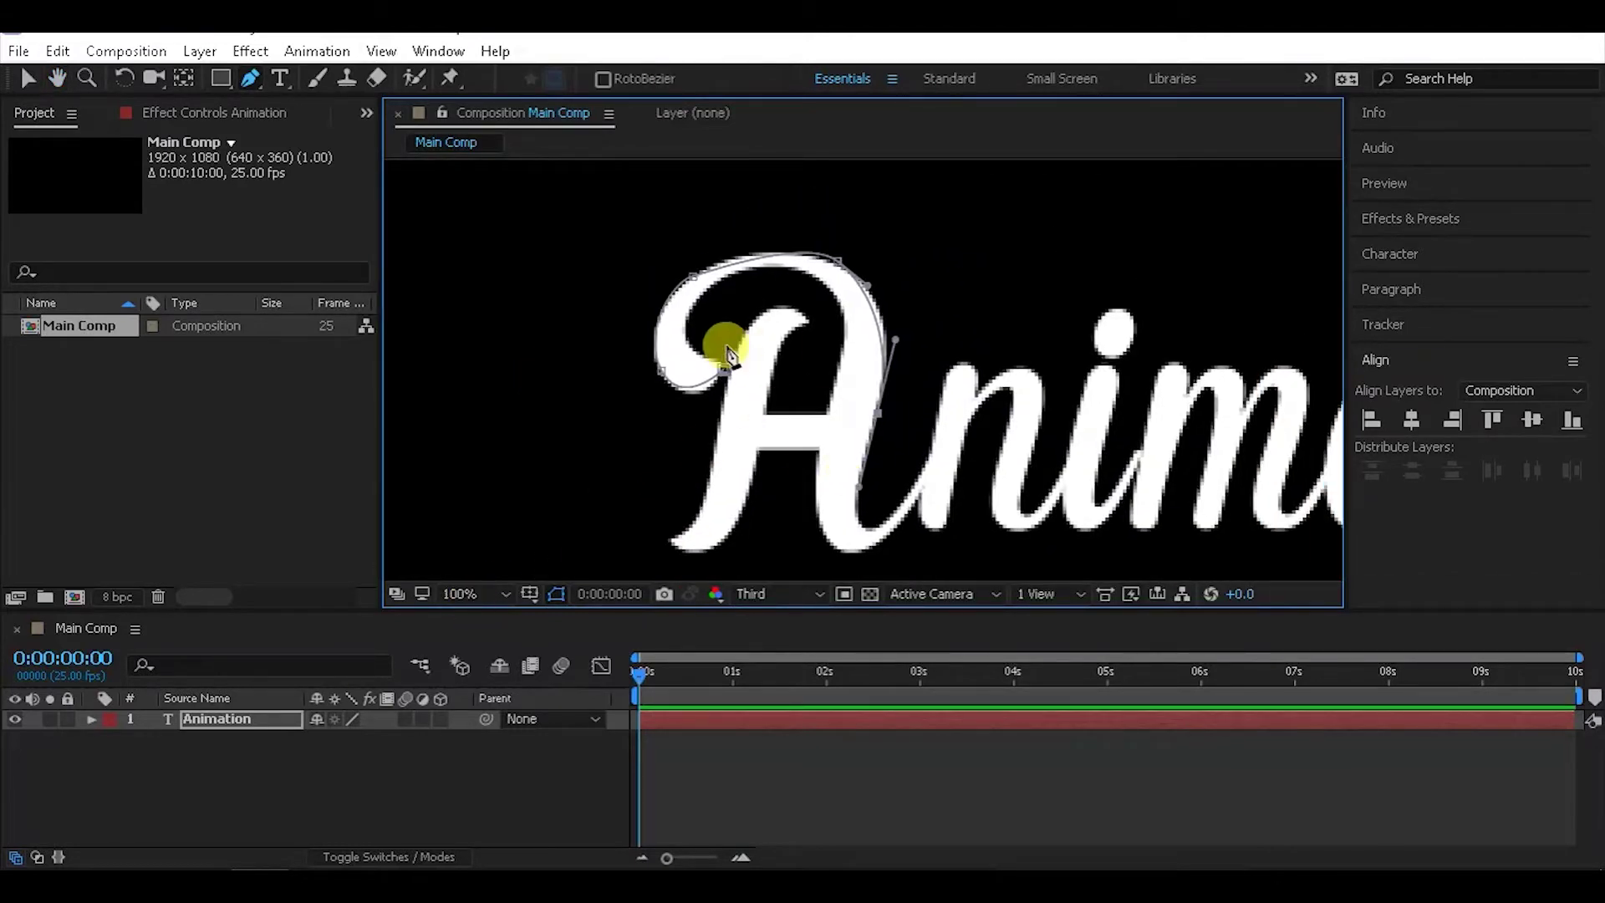
pyautogui.hotkey('ctrl', 'z')
pyautogui.hotkey('ctrl', 'z')
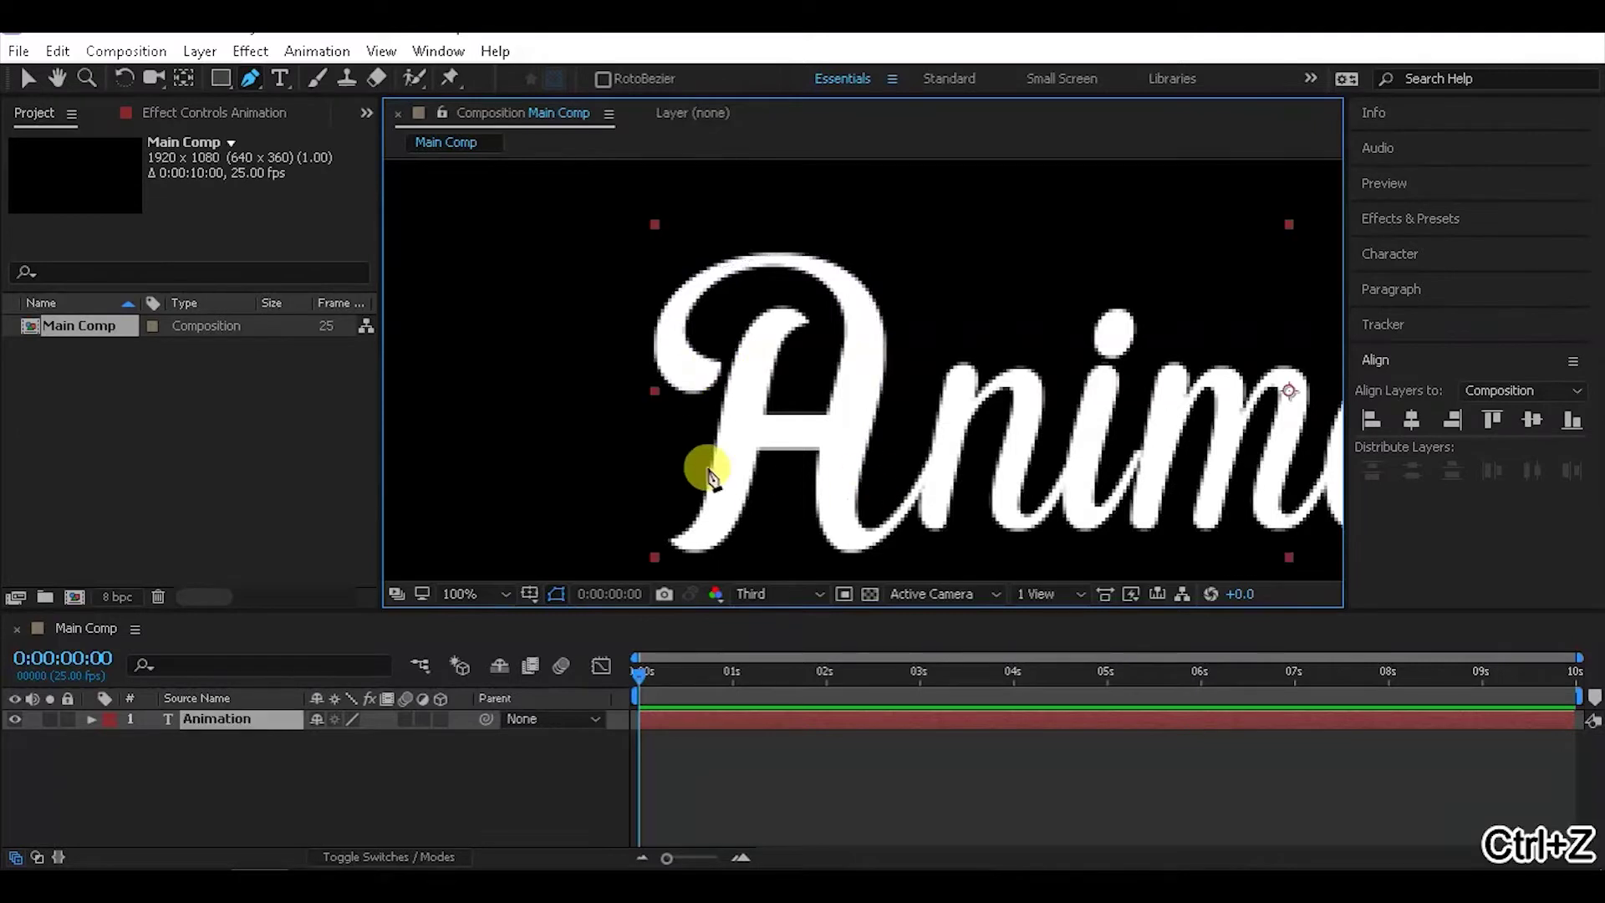
pyautogui.scroll(-4, 752, 443)
# Run Create Masks from Text on the Animation layer, producing an Animation Outlines layer
pyautogui.rightClick(220, 721)
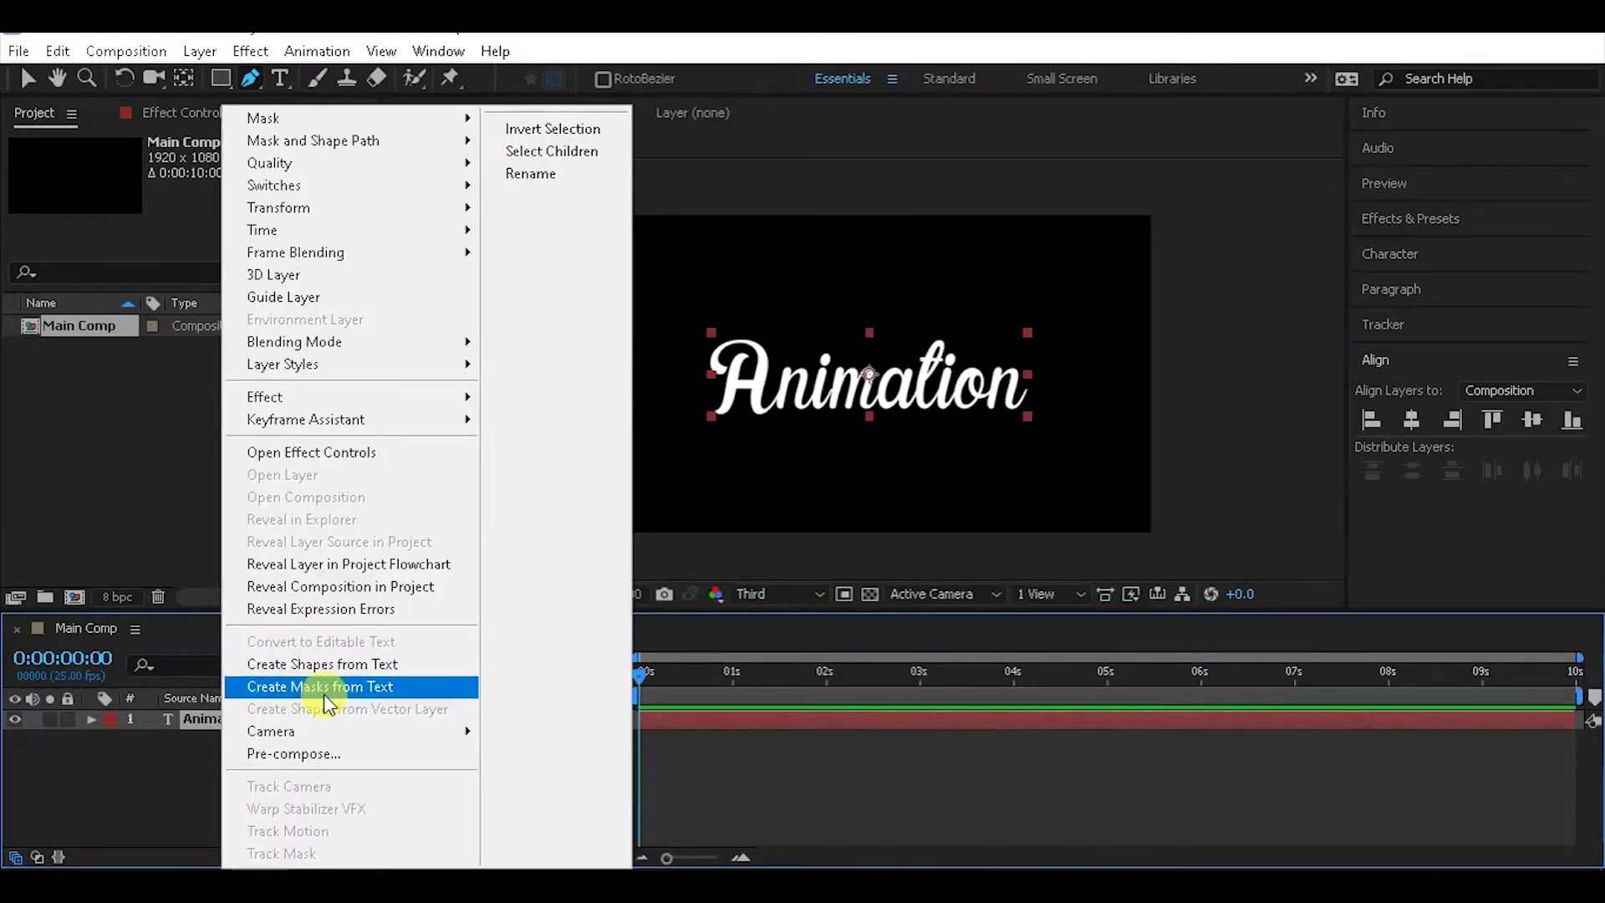
pyautogui.click(323, 694)
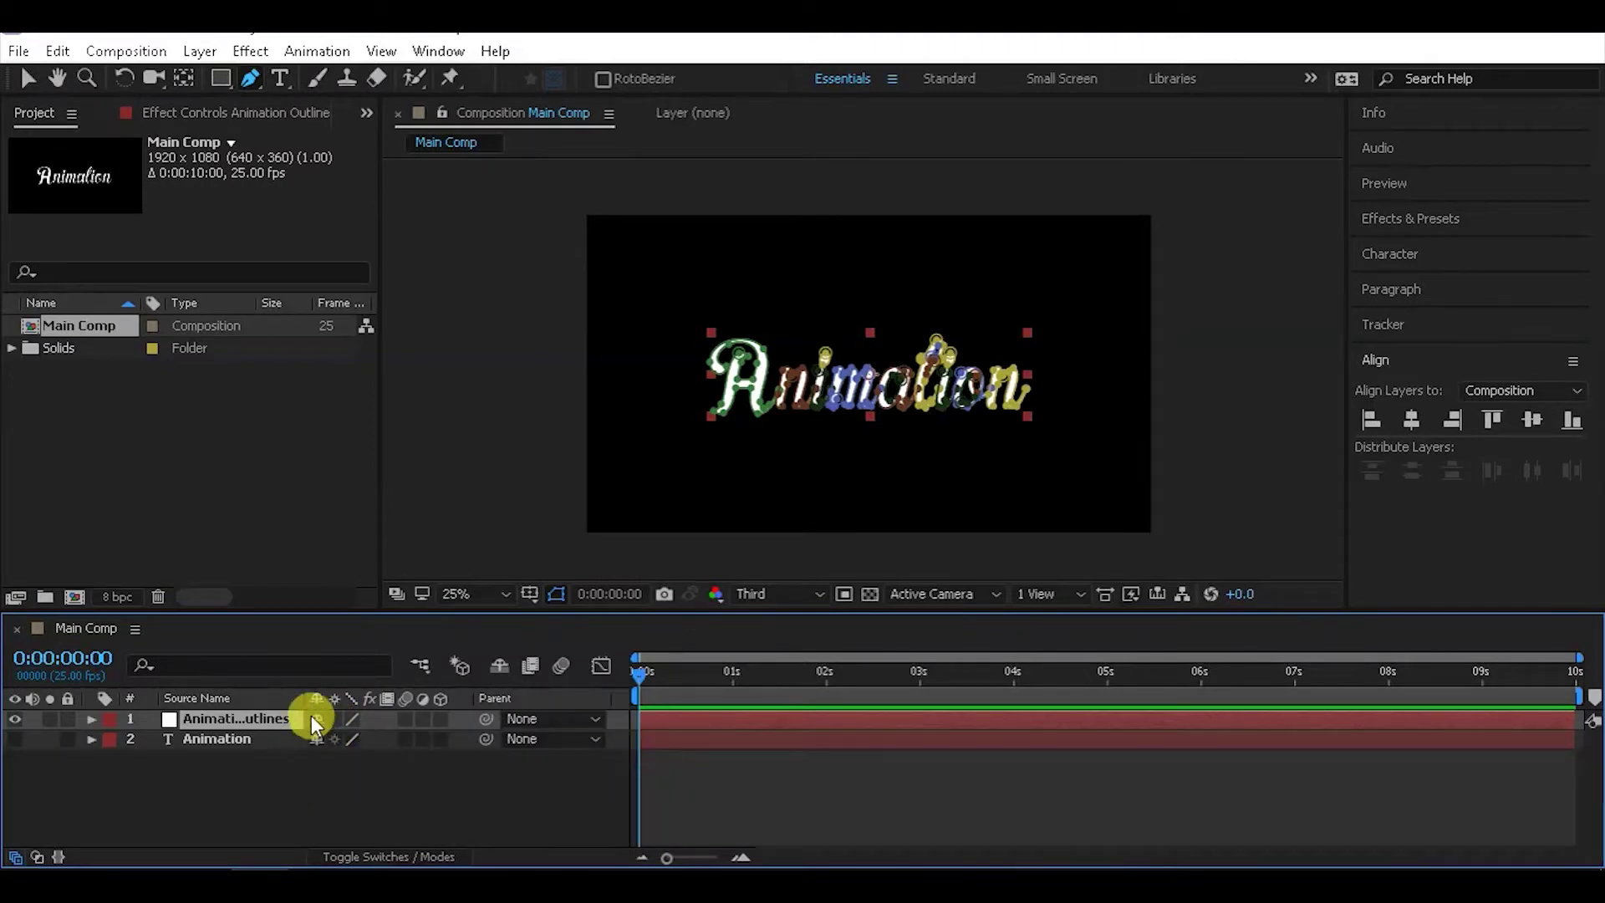
pyautogui.click(313, 831)
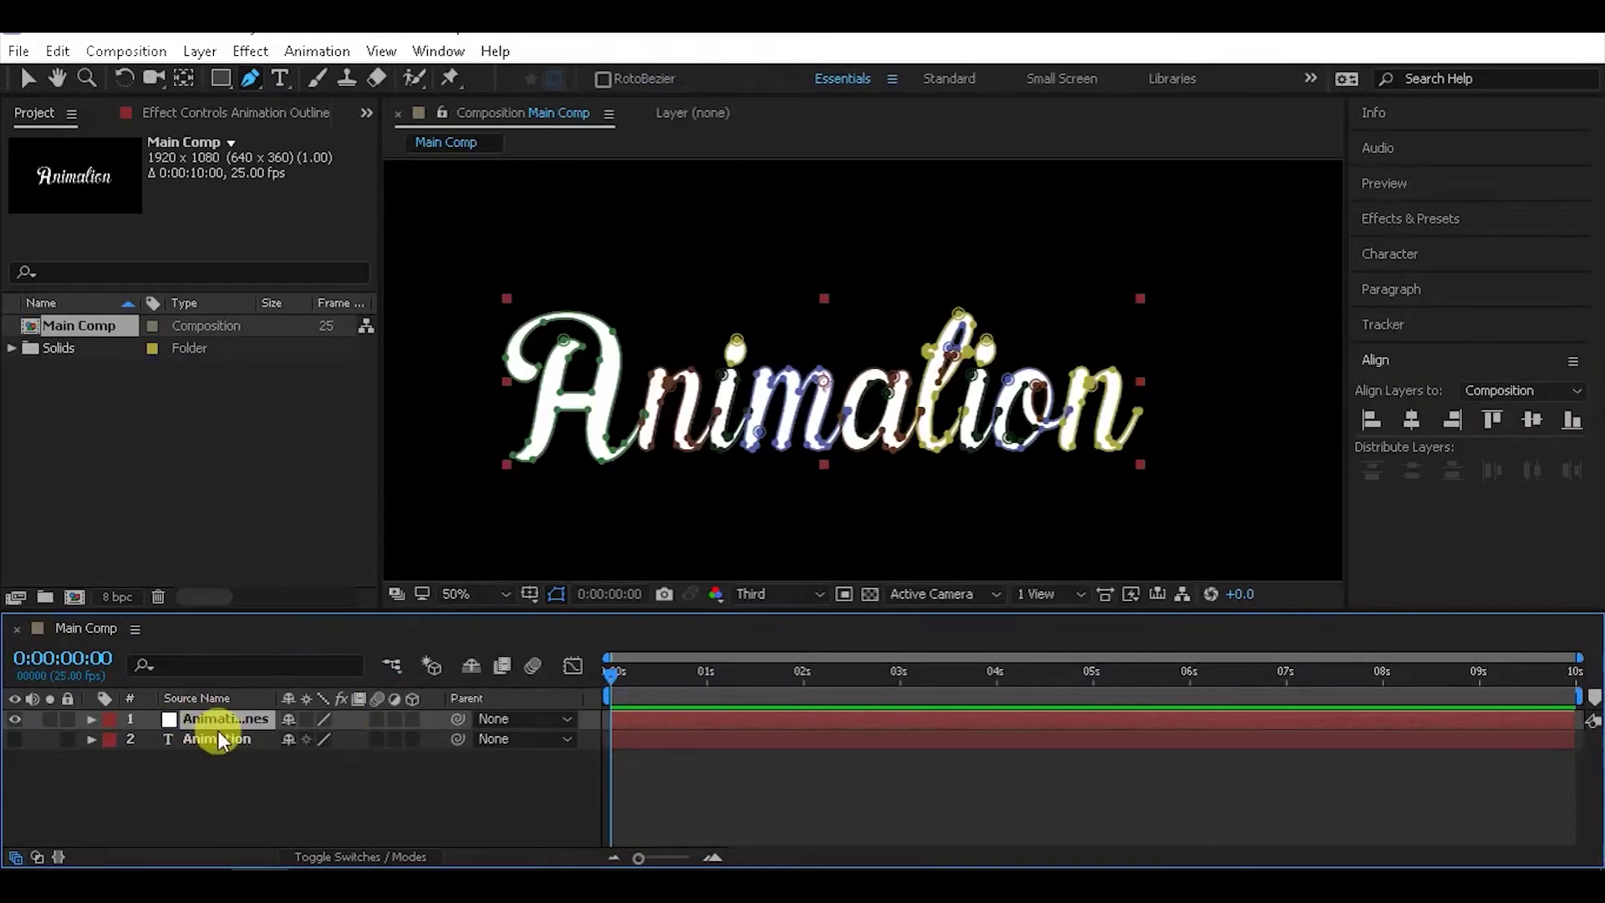
# Search Effects & Presets for 'stroke' and apply Generate > Stroke to Animation Outlines
pyautogui.click(1410, 218)
pyautogui.click(1433, 244)
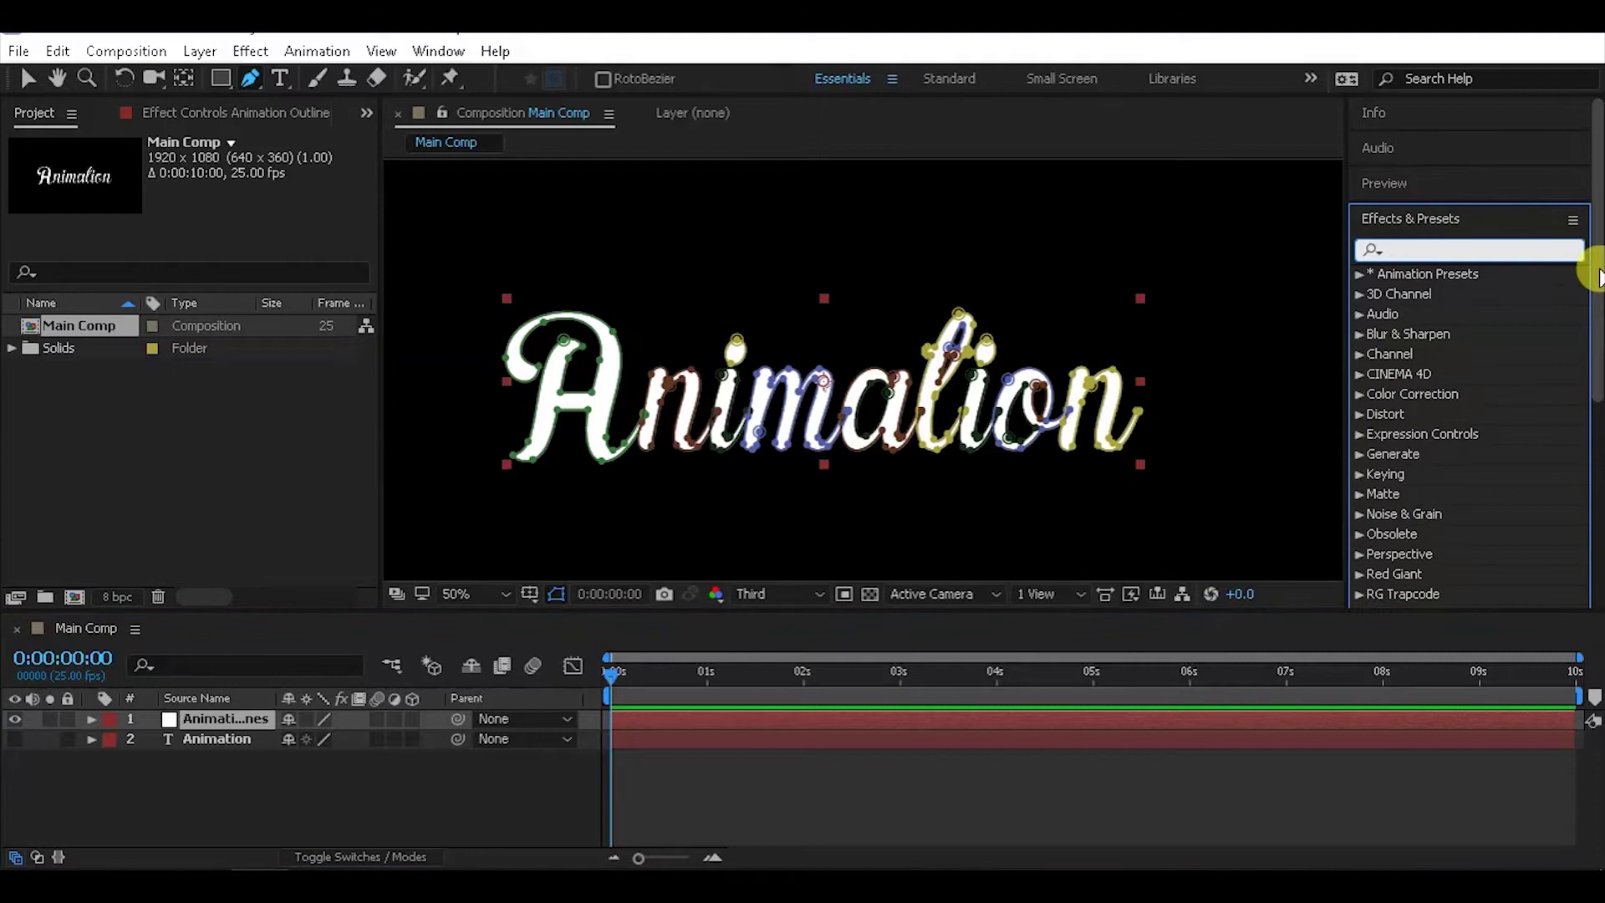
pyautogui.write('stroke')
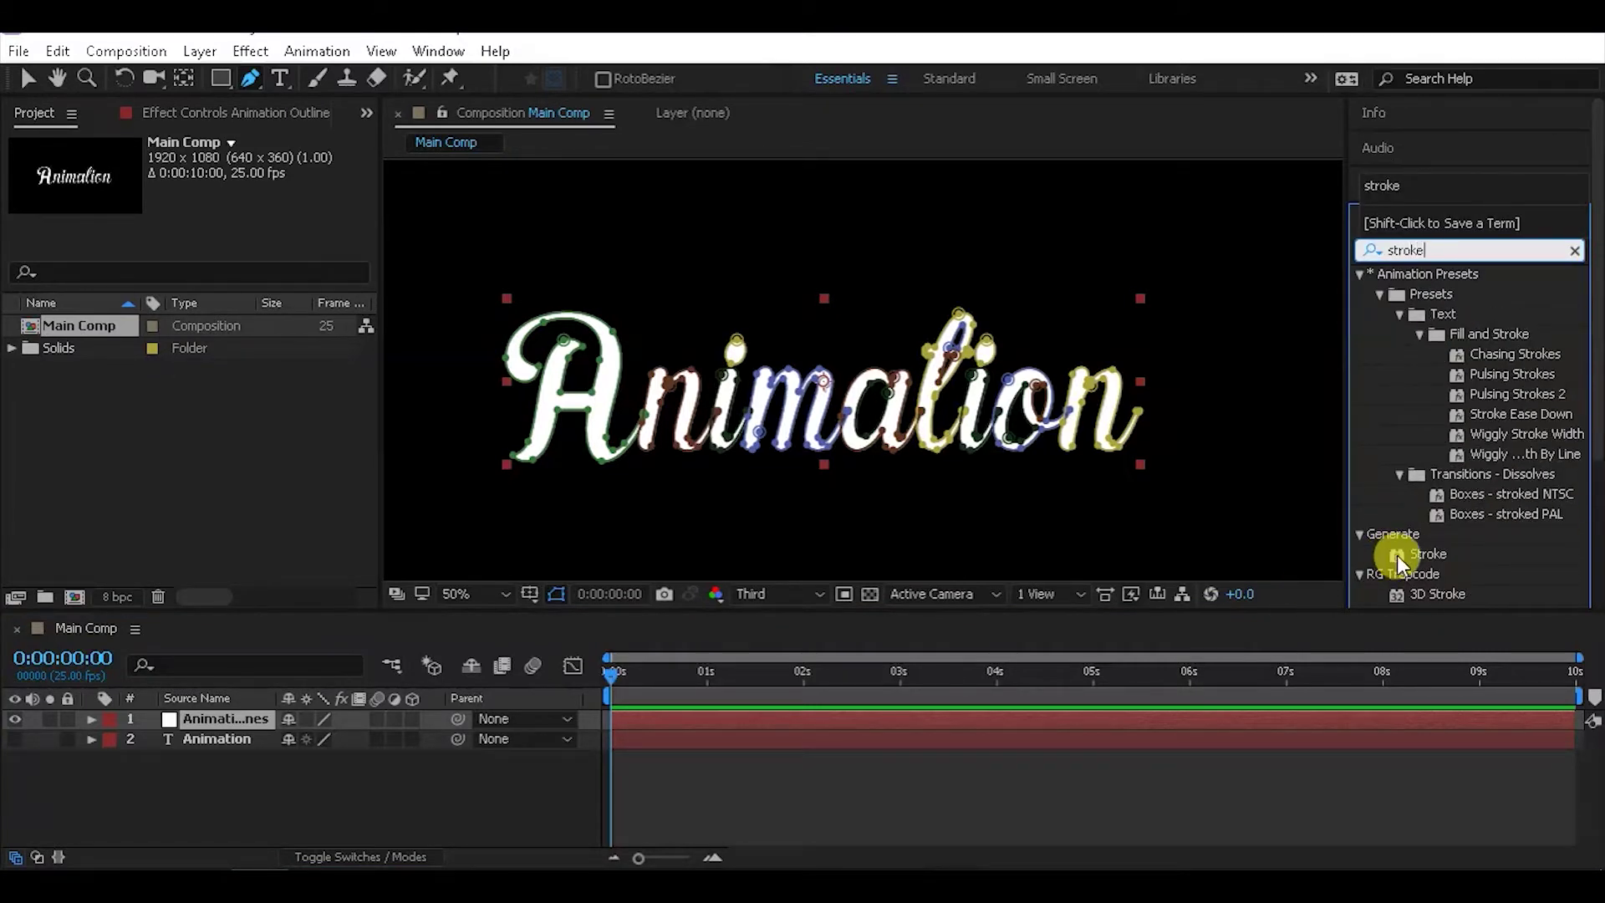
pyautogui.moveTo(1402, 559)
pyautogui.mouseDown()
pyautogui.moveTo(1098, 463)
pyautogui.moveTo(1361, 537)
pyautogui.moveTo(740, 408)
pyautogui.moveTo(758, 408)
pyautogui.mouseUp()
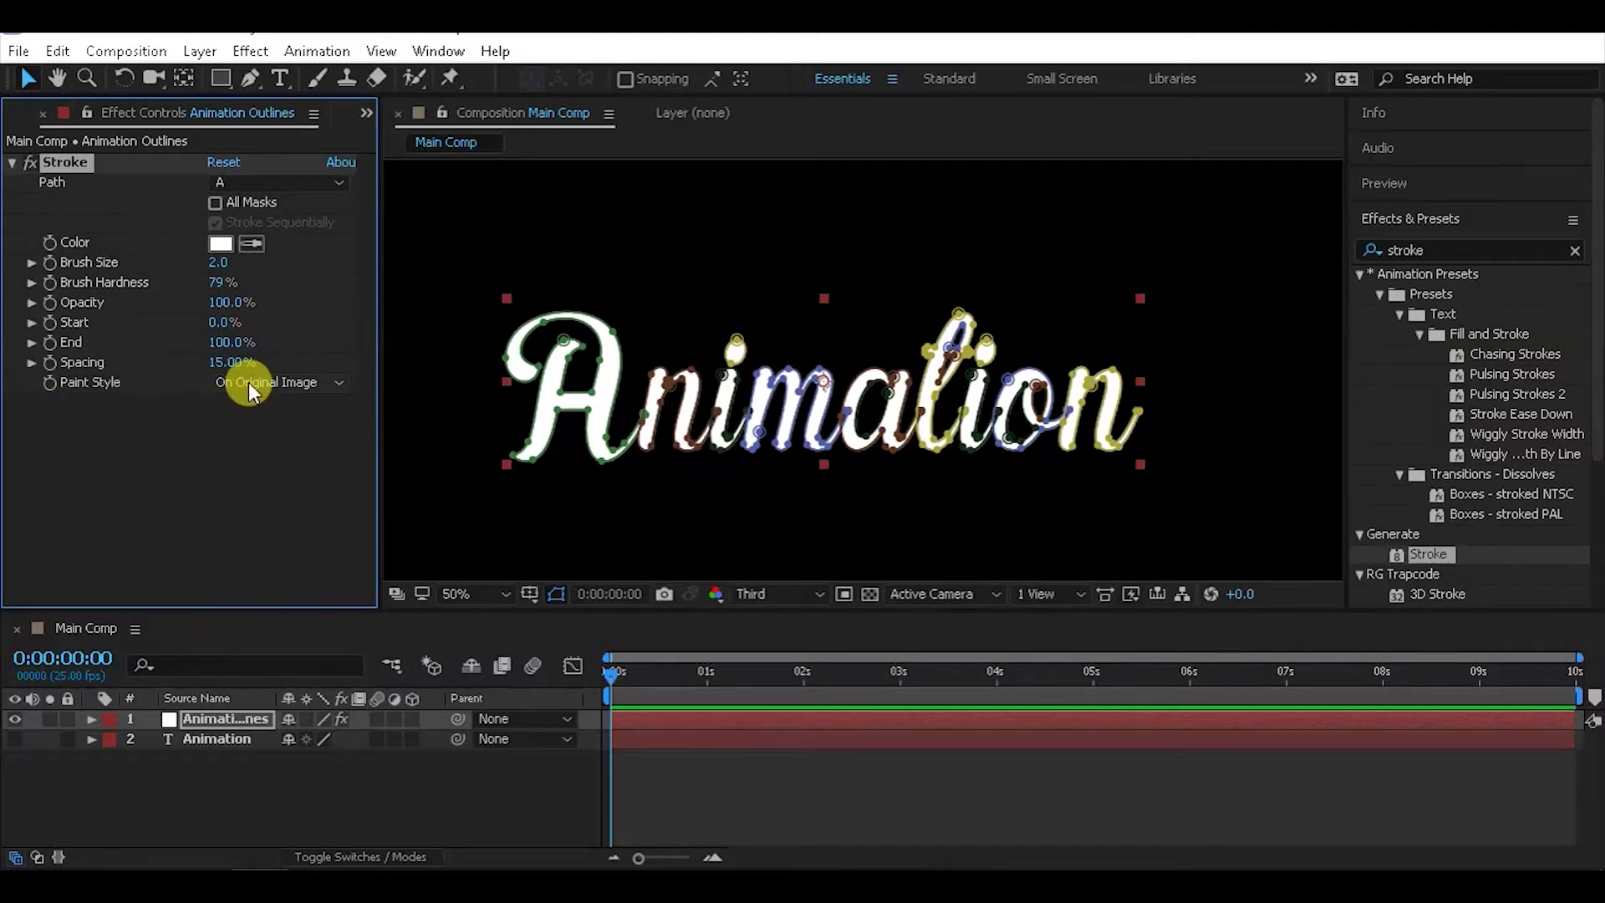
# Set the Stroke Paint Style to On Transparent and hide the mask paths
pyautogui.click(219, 389)
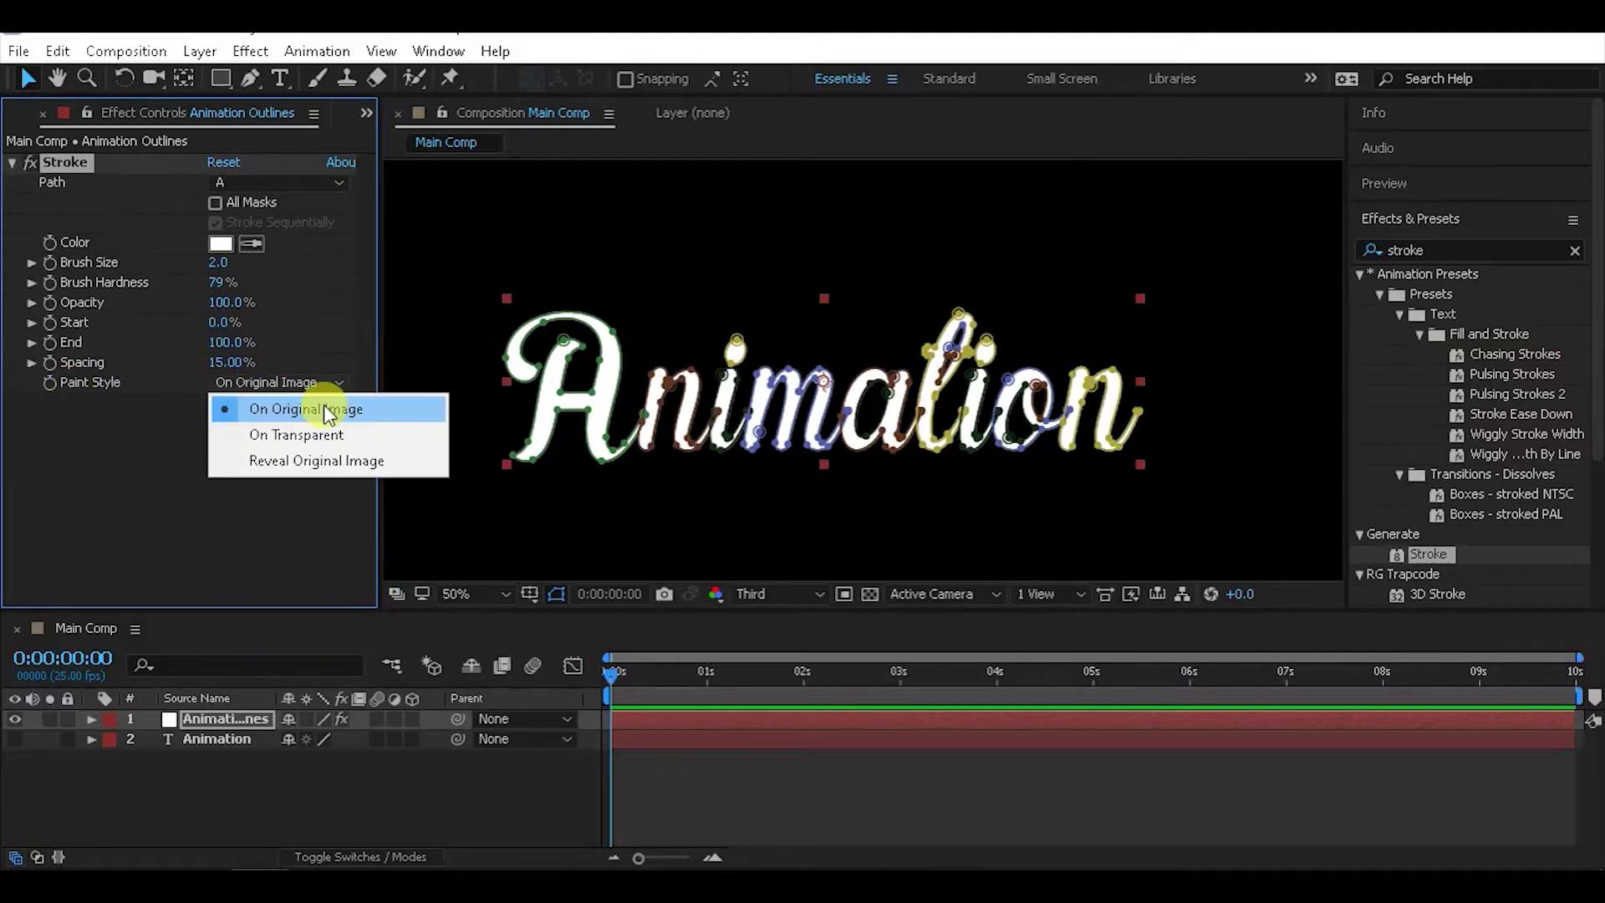
pyautogui.click(310, 434)
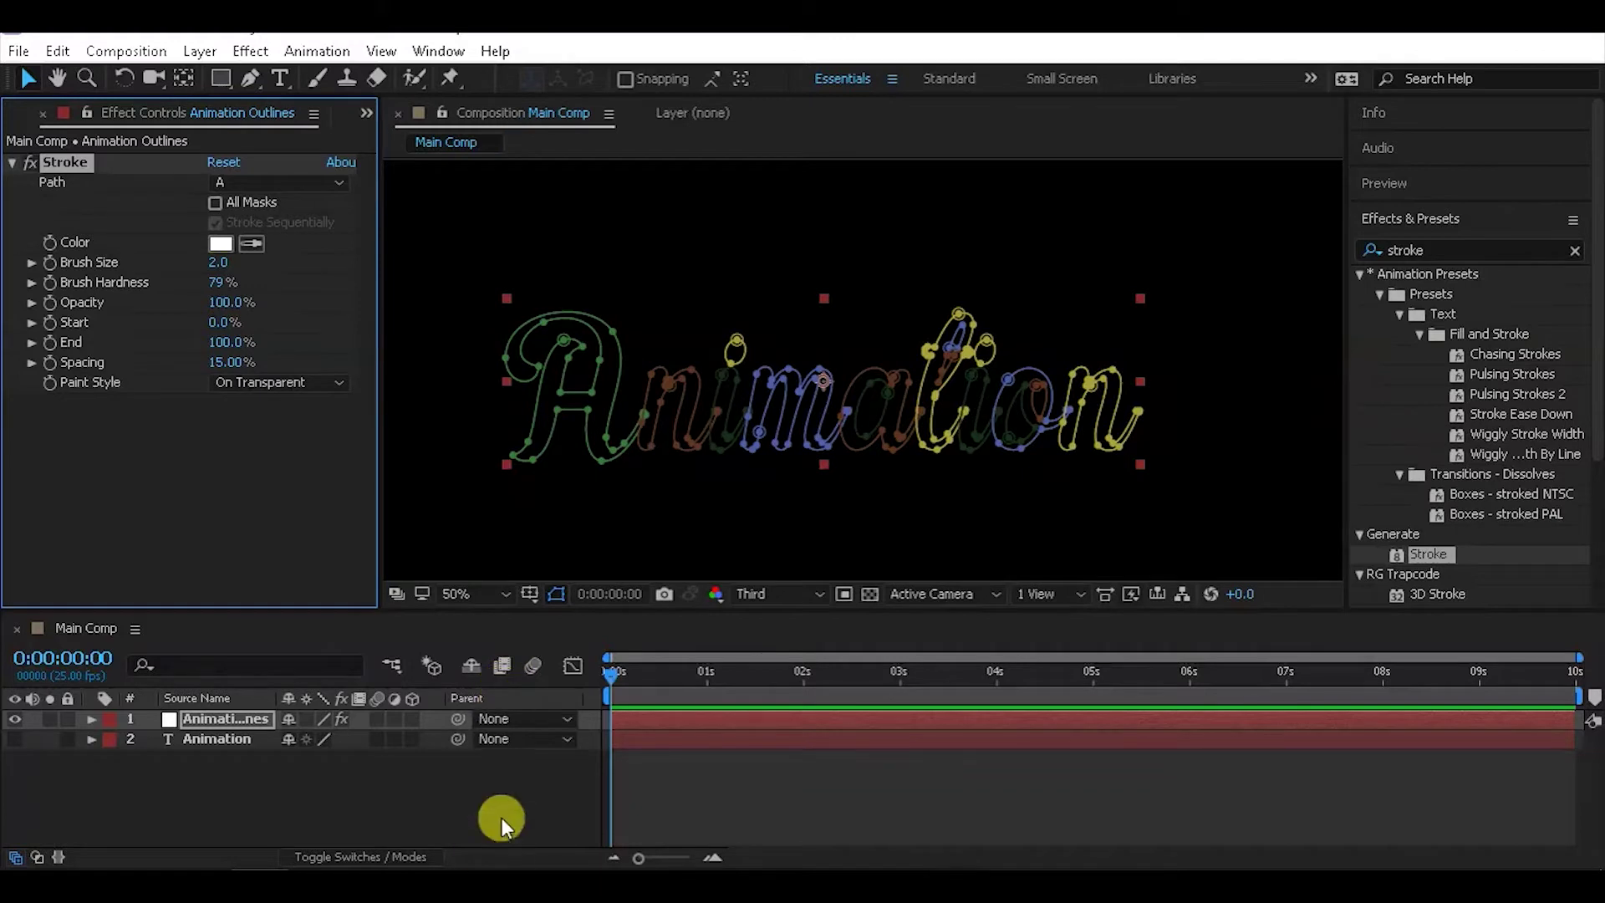
pyautogui.click(558, 596)
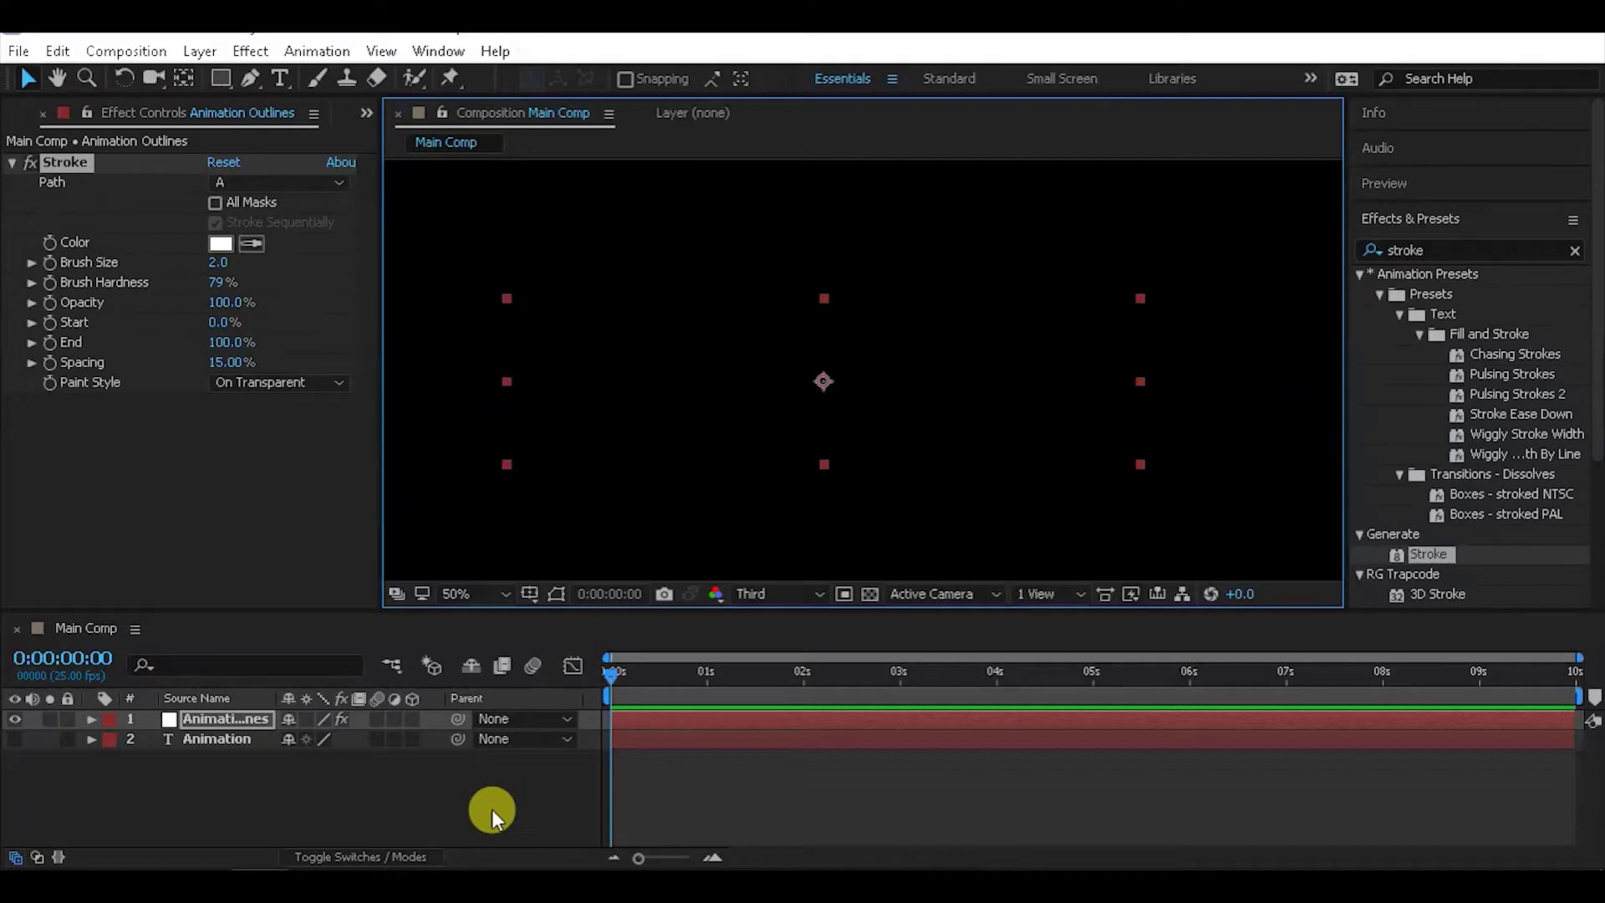
# Set preview resolution to Full and zoom the viewer out to 25%
pyautogui.click(766, 598)
pyautogui.click(808, 659)
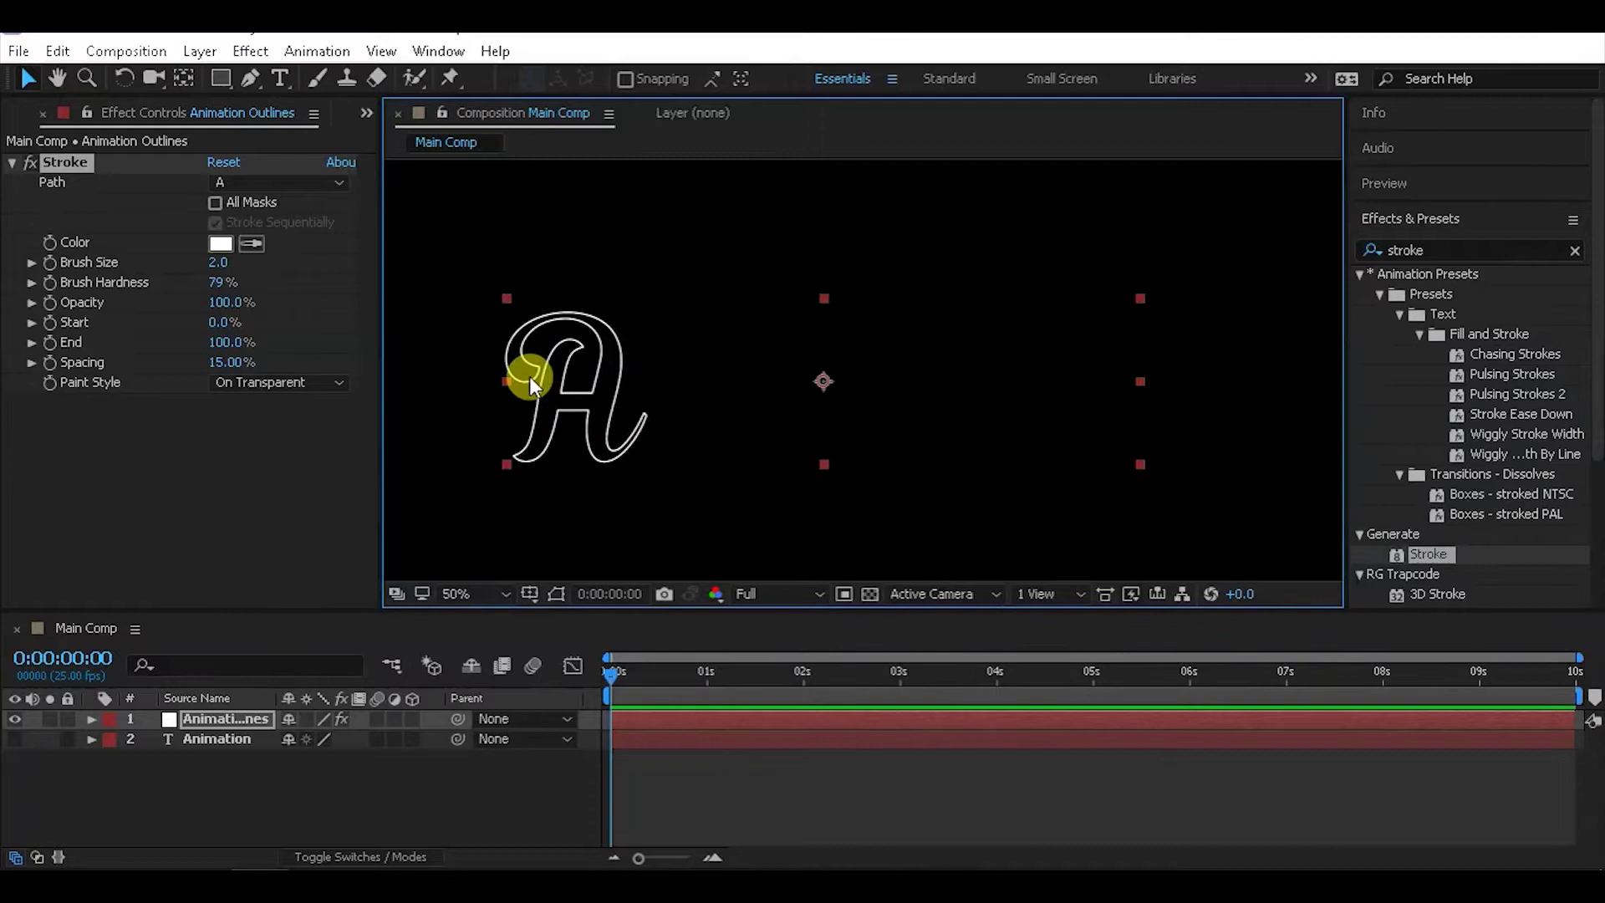
pyautogui.press(',')
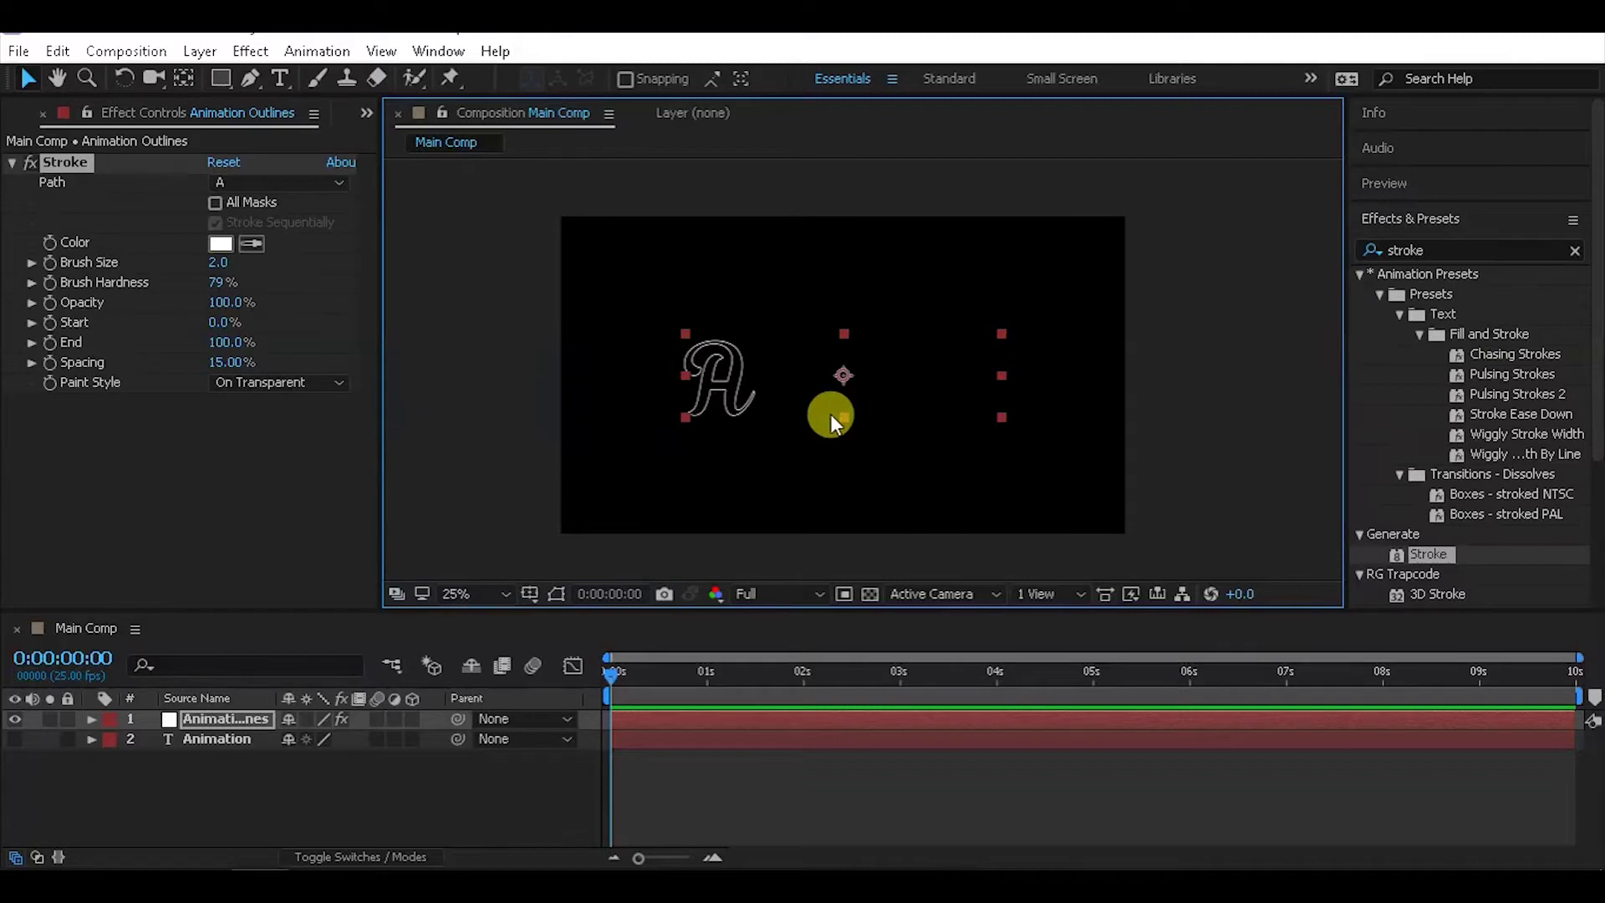
# Check All Masks on the Stroke effect and zoom to 50% to view the whole outlined word
pyautogui.click(373, 264)
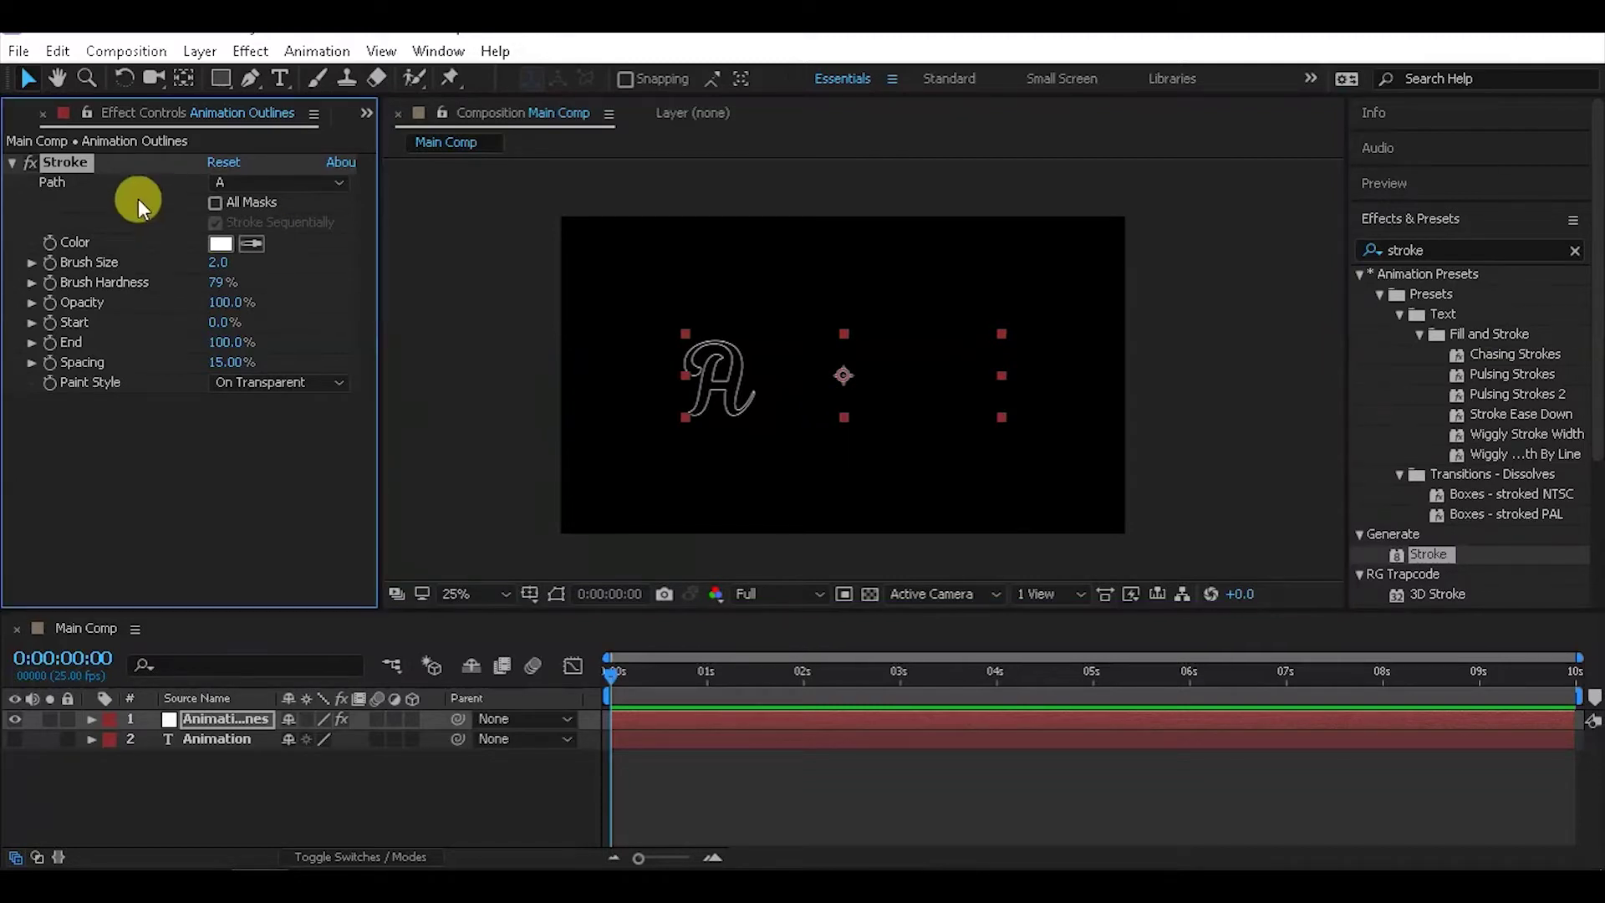
pyautogui.click(216, 204)
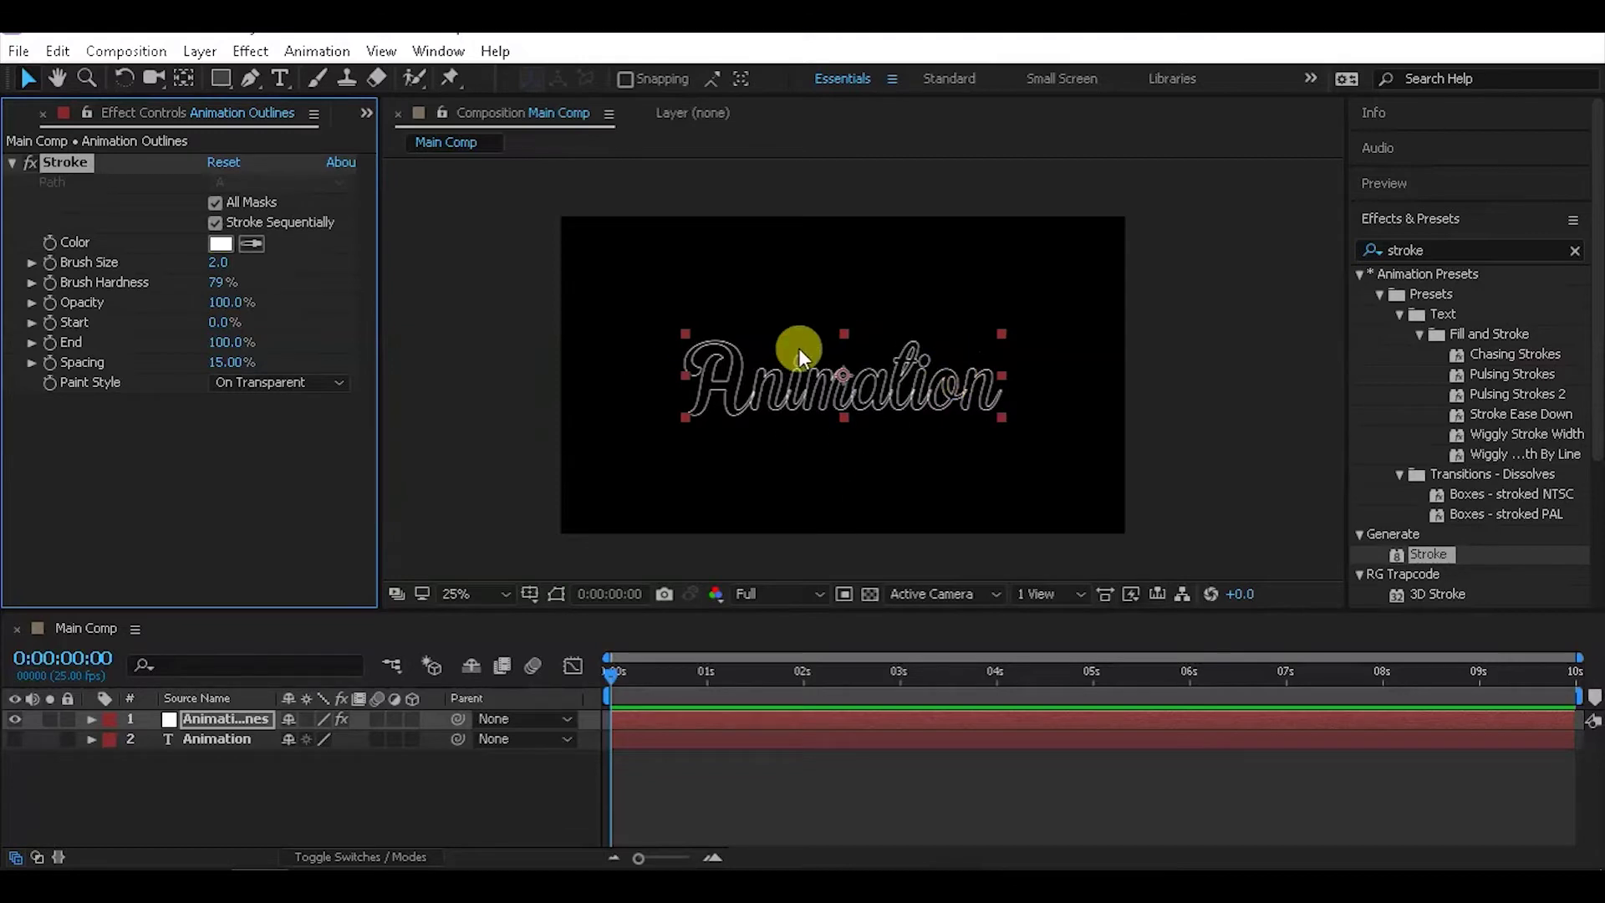
pyautogui.press('.')
pyautogui.press('.')
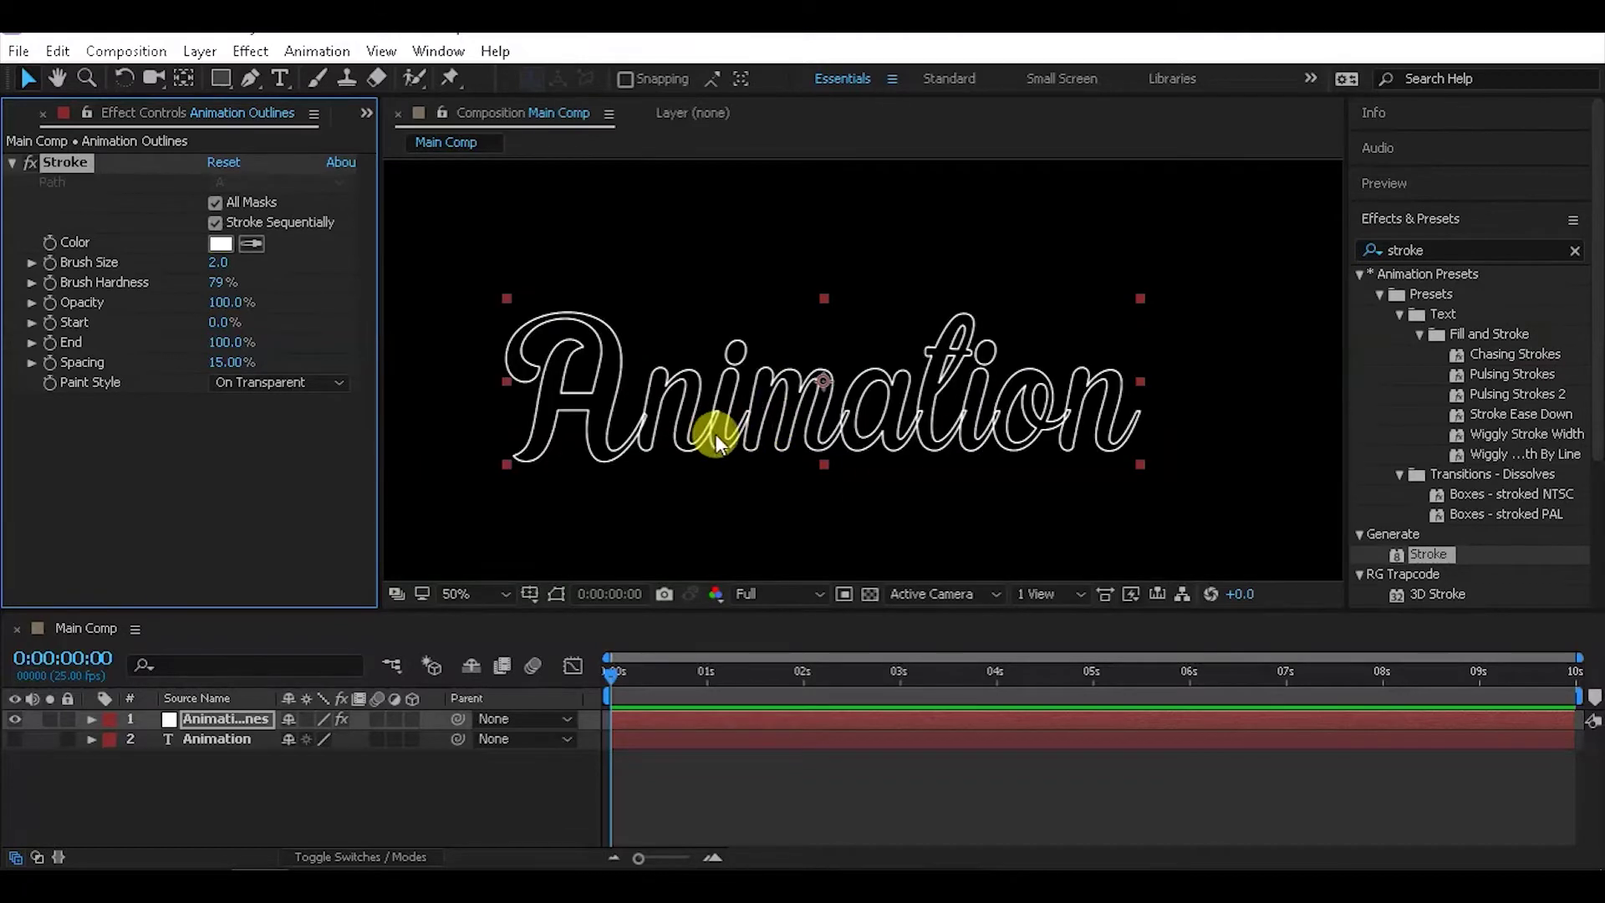
pyautogui.scroll(2, 706, 458)
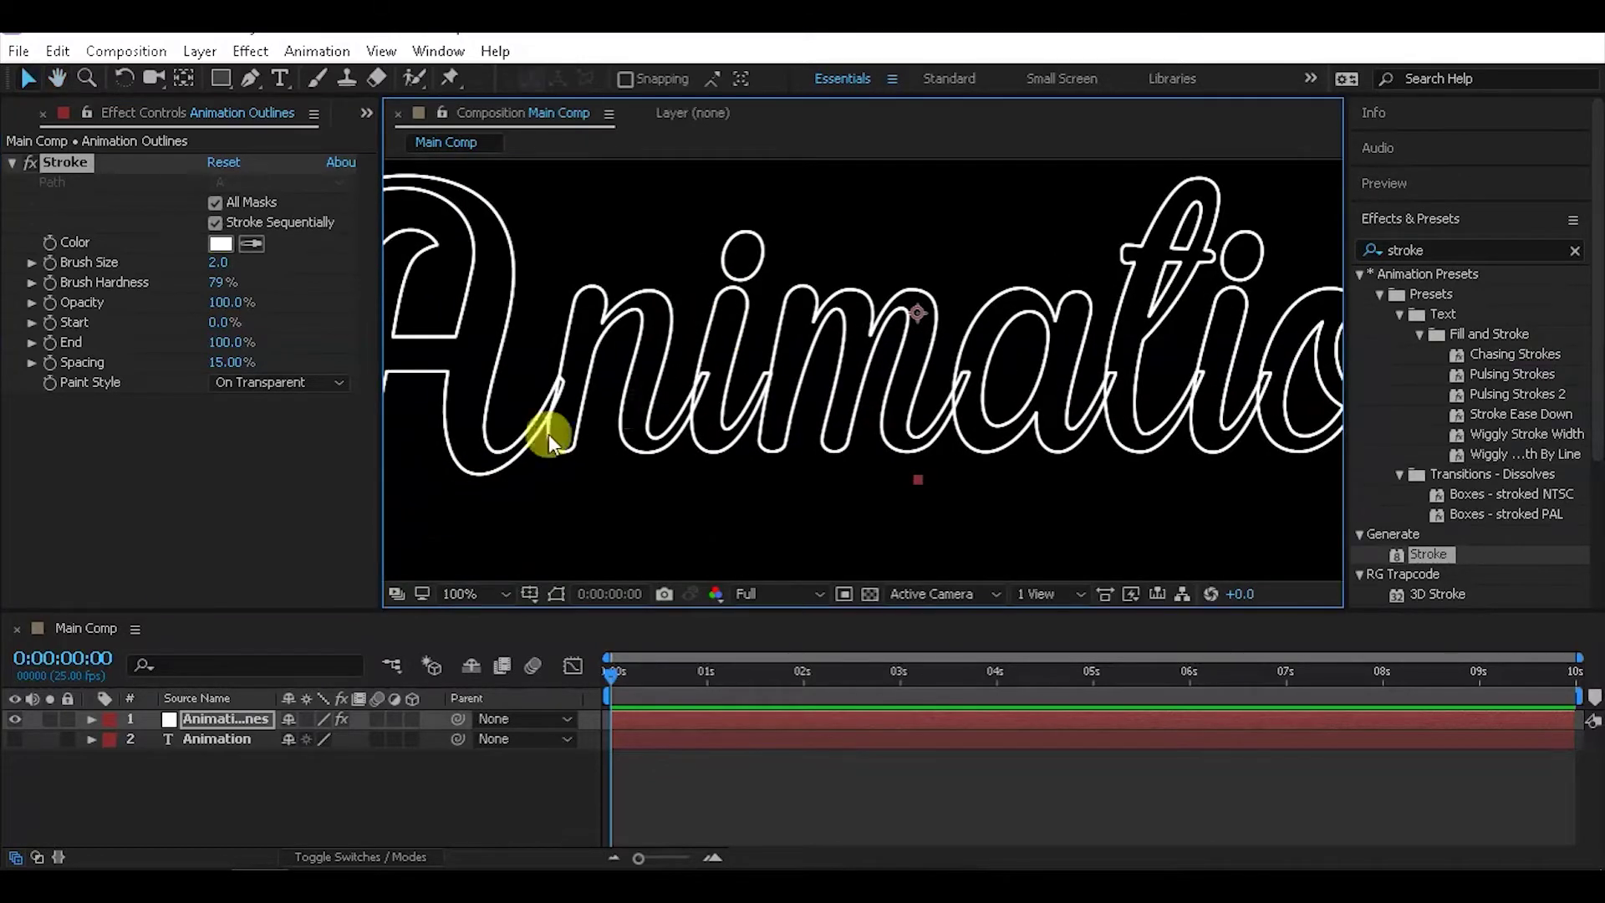
pyautogui.moveTo(1126, 409); pyautogui.dragTo(914, 358)
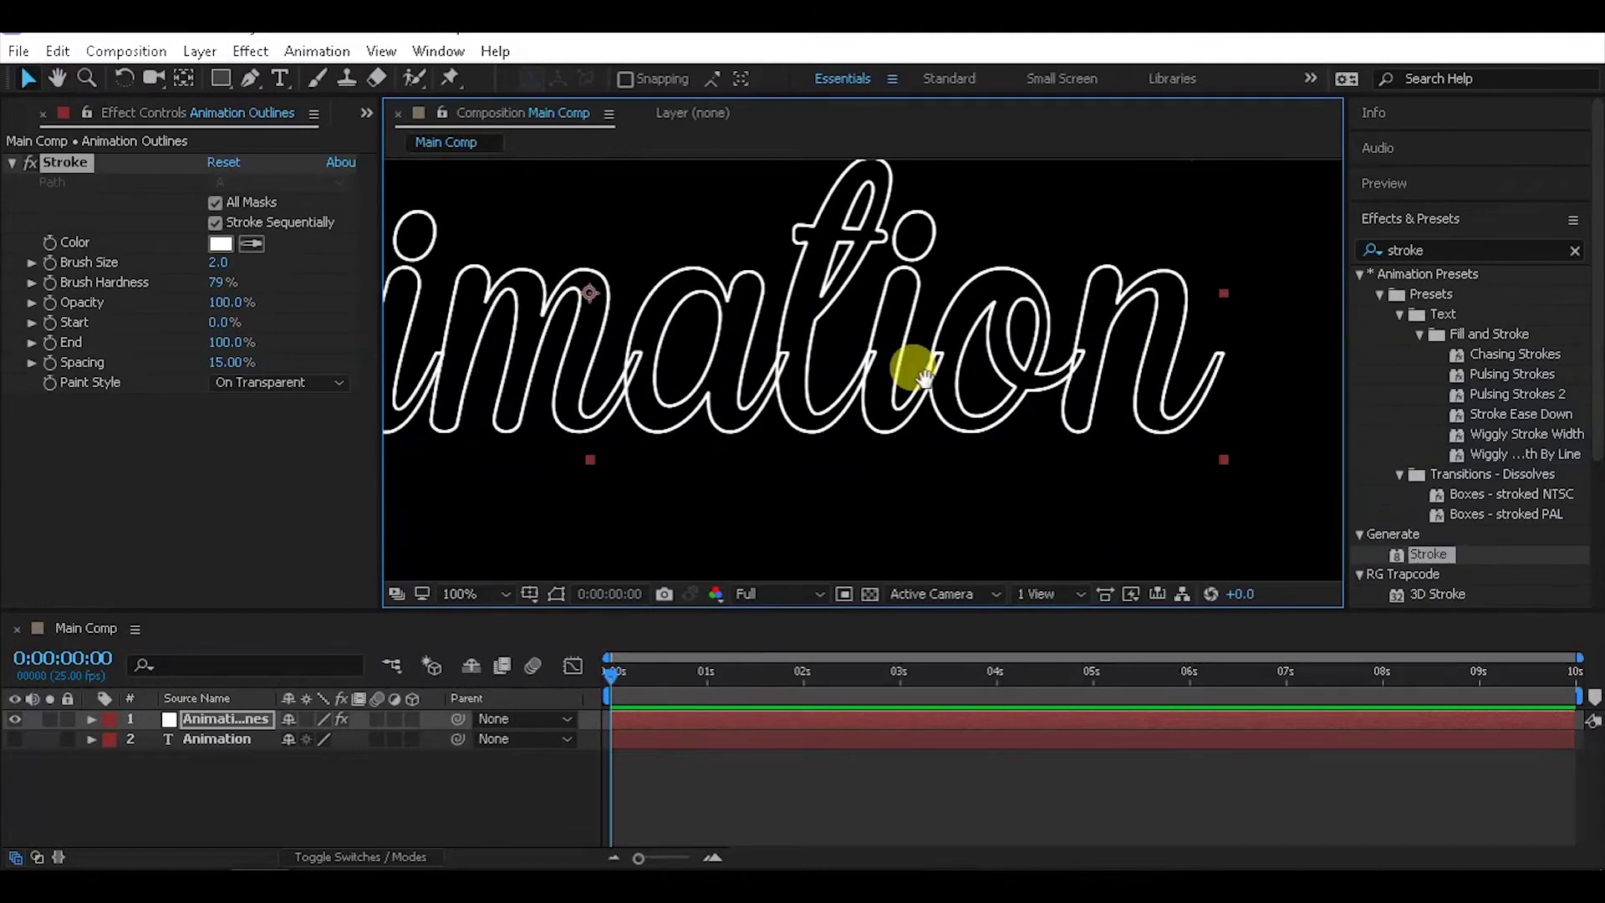
# Show the mask paths and zoom in close to inspect the outline's letter joins
pyautogui.moveTo(577, 360); pyautogui.dragTo(925, 388)
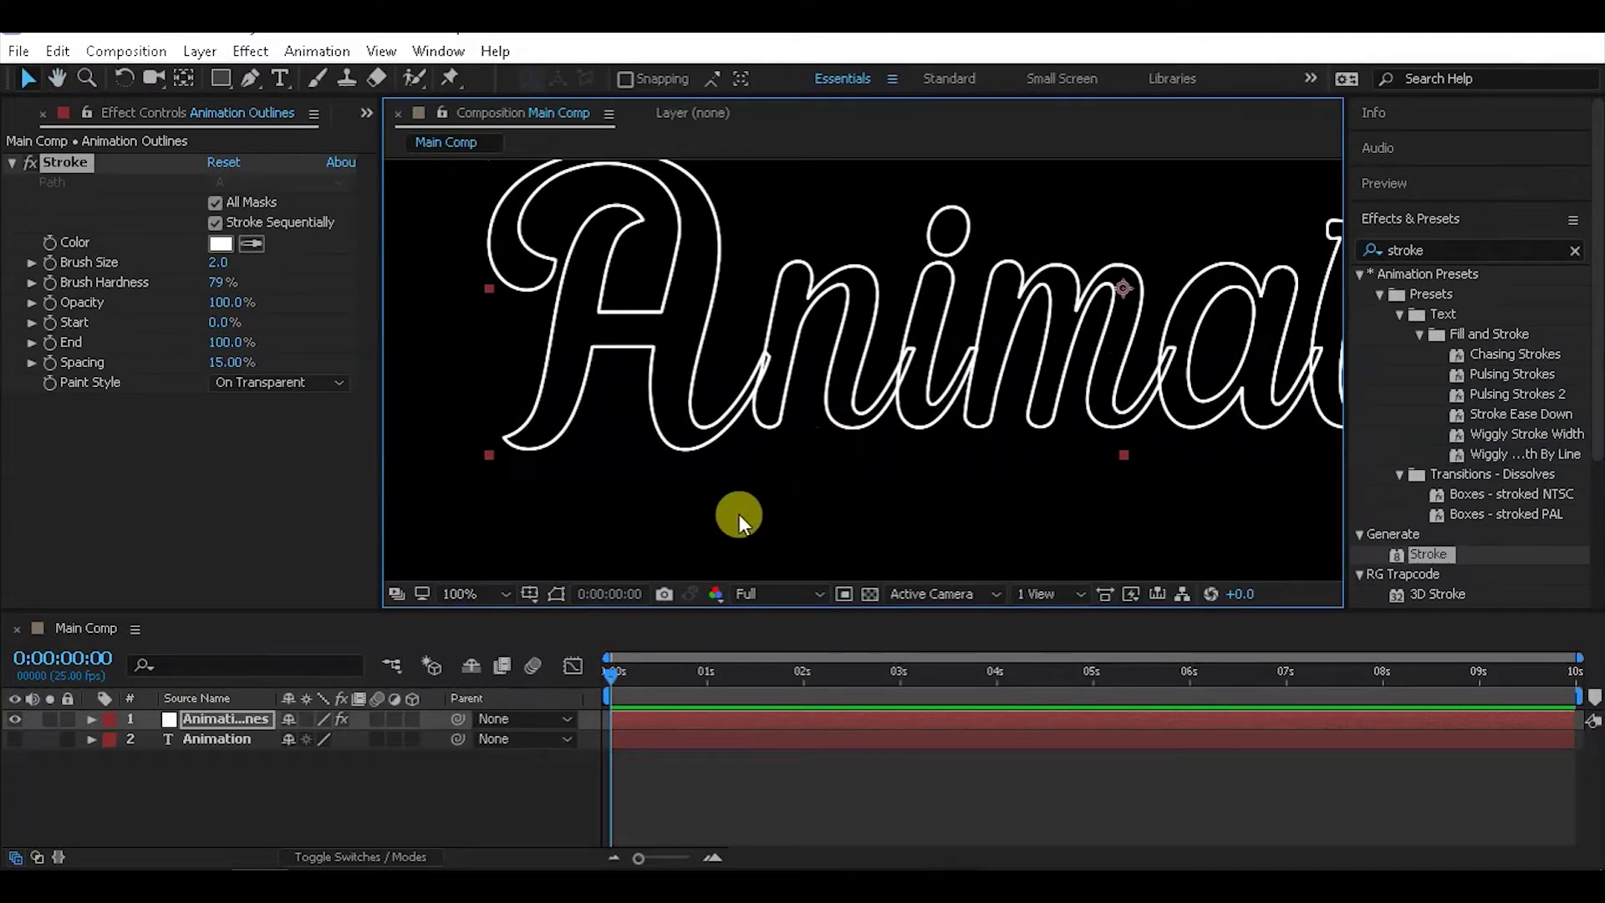
pyautogui.click(218, 719)
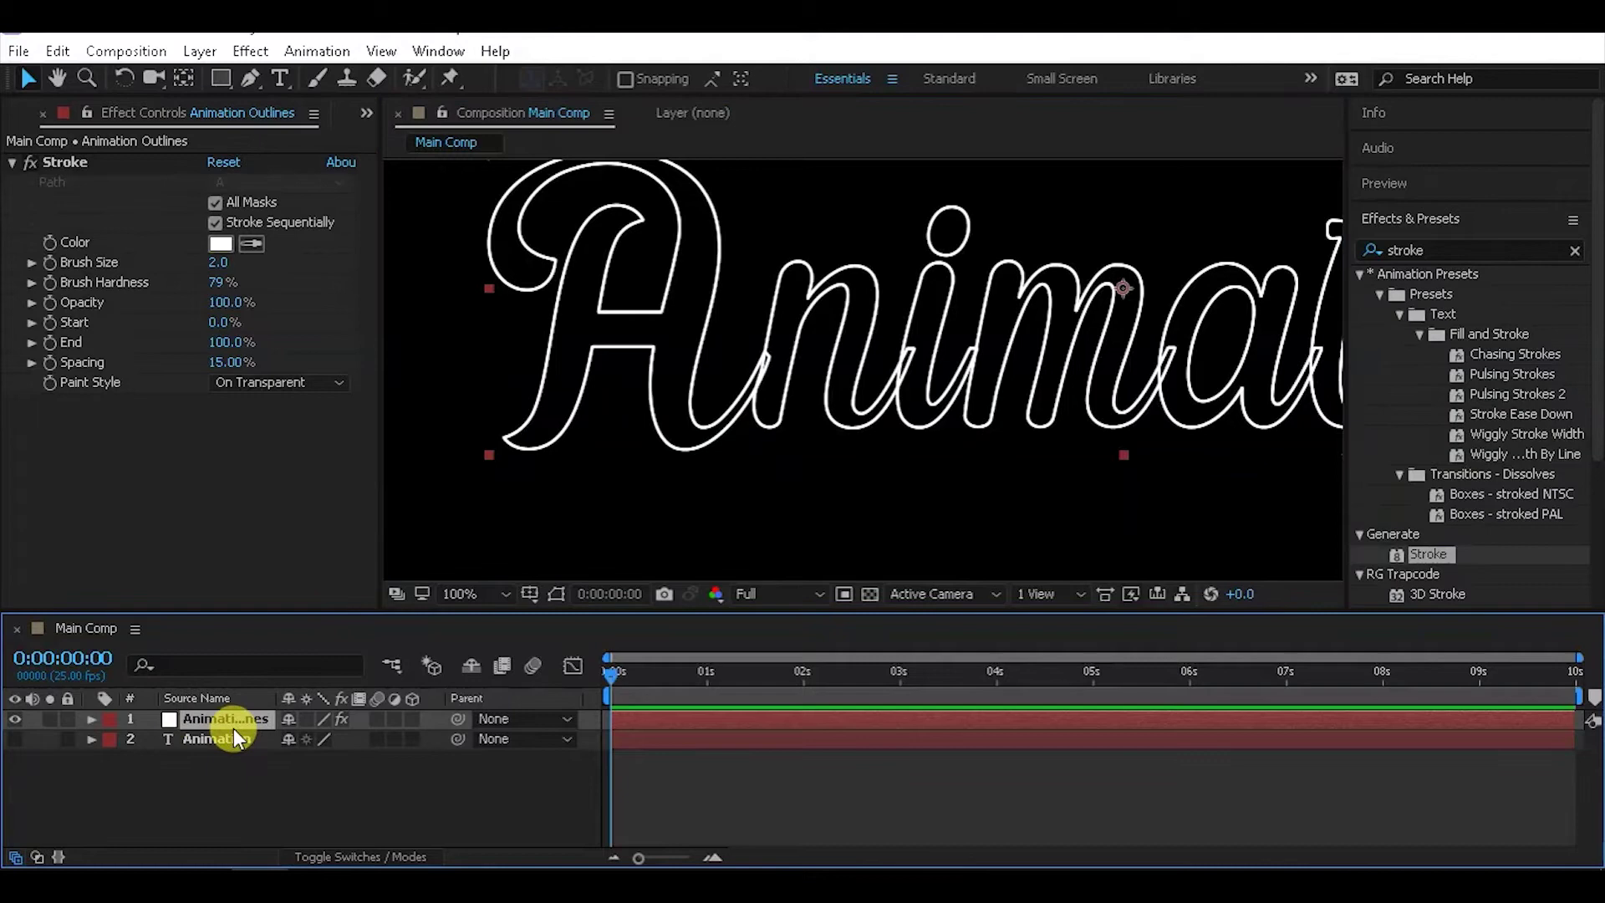
pyautogui.click(556, 596)
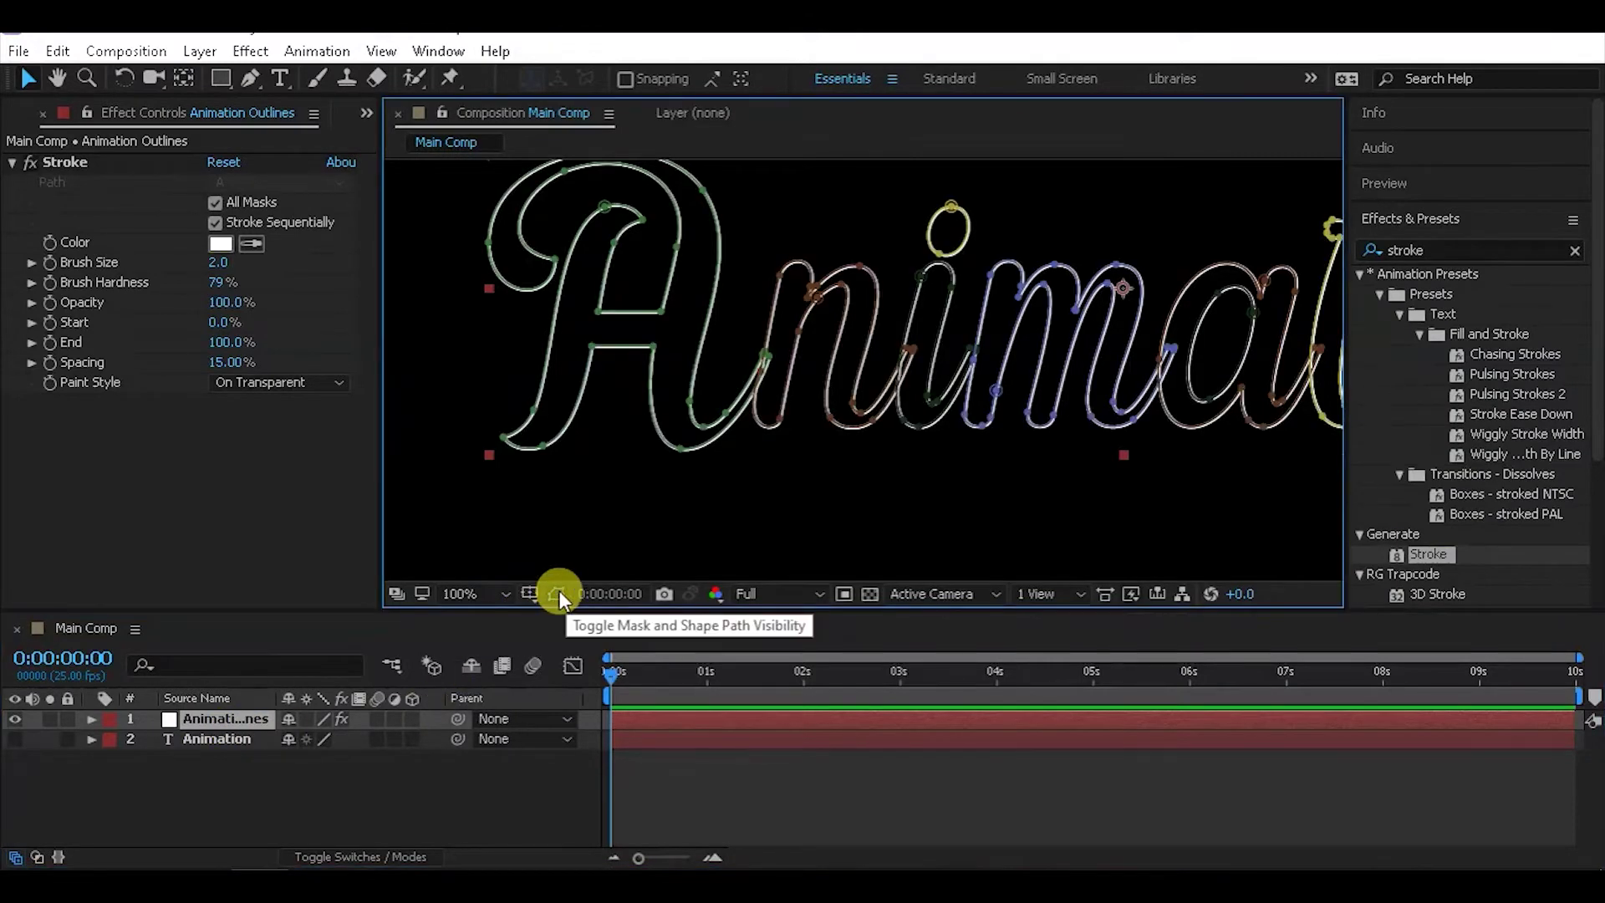
pyautogui.scroll(4, 782, 330)
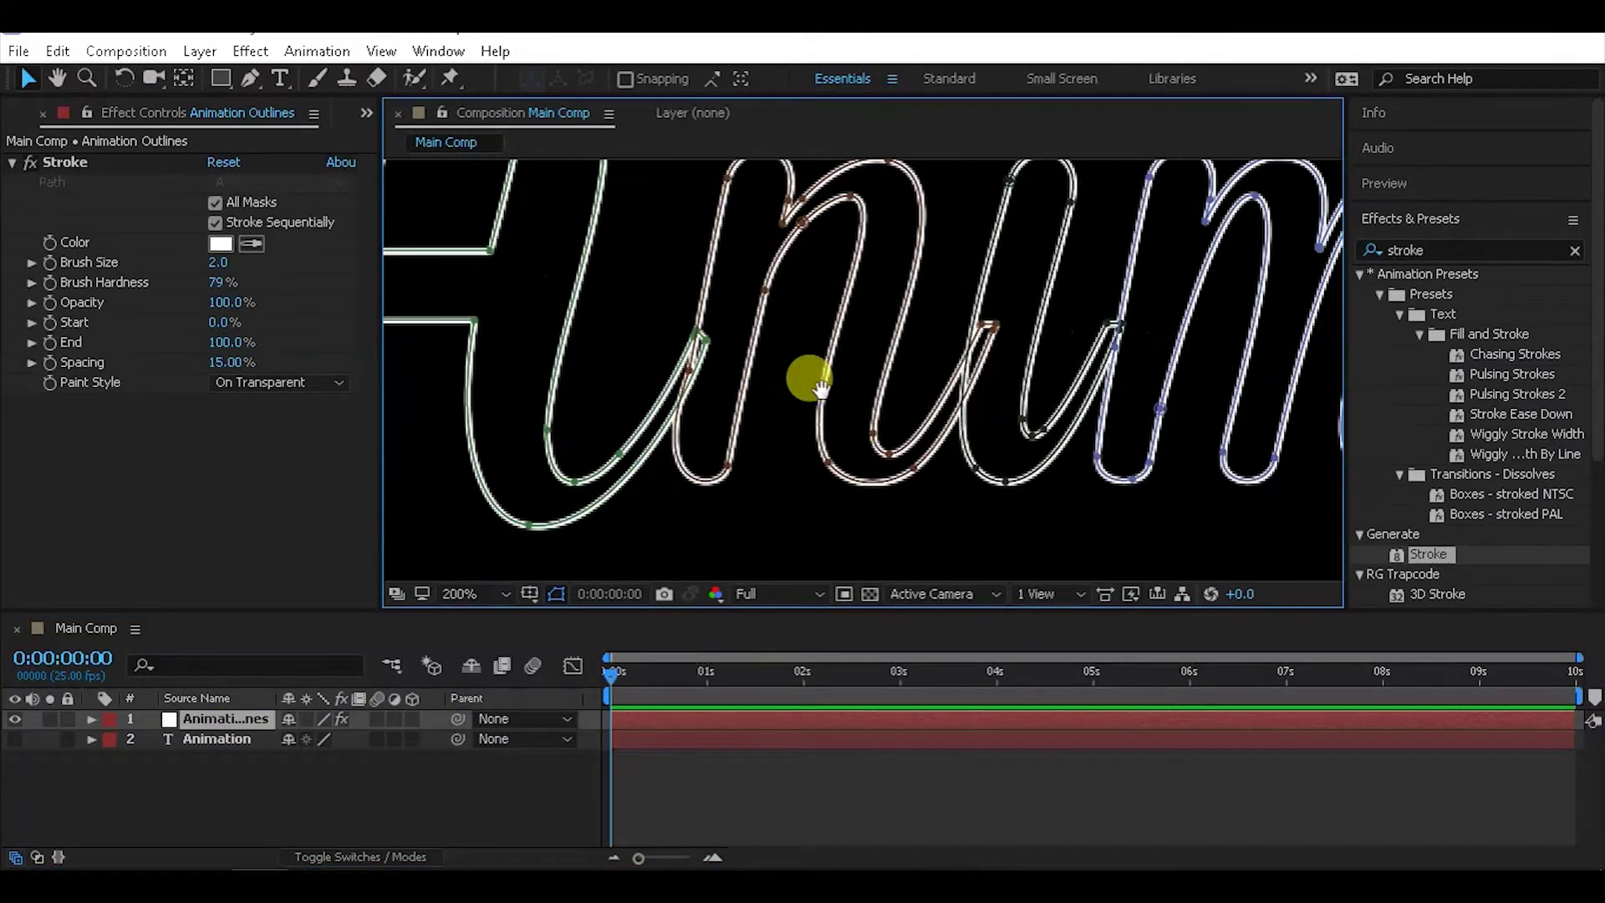
pyautogui.scroll(2, 775, 379)
pyautogui.moveTo(616, 243); pyautogui.dragTo(760, 352)
pyautogui.scroll(-2, 793, 341)
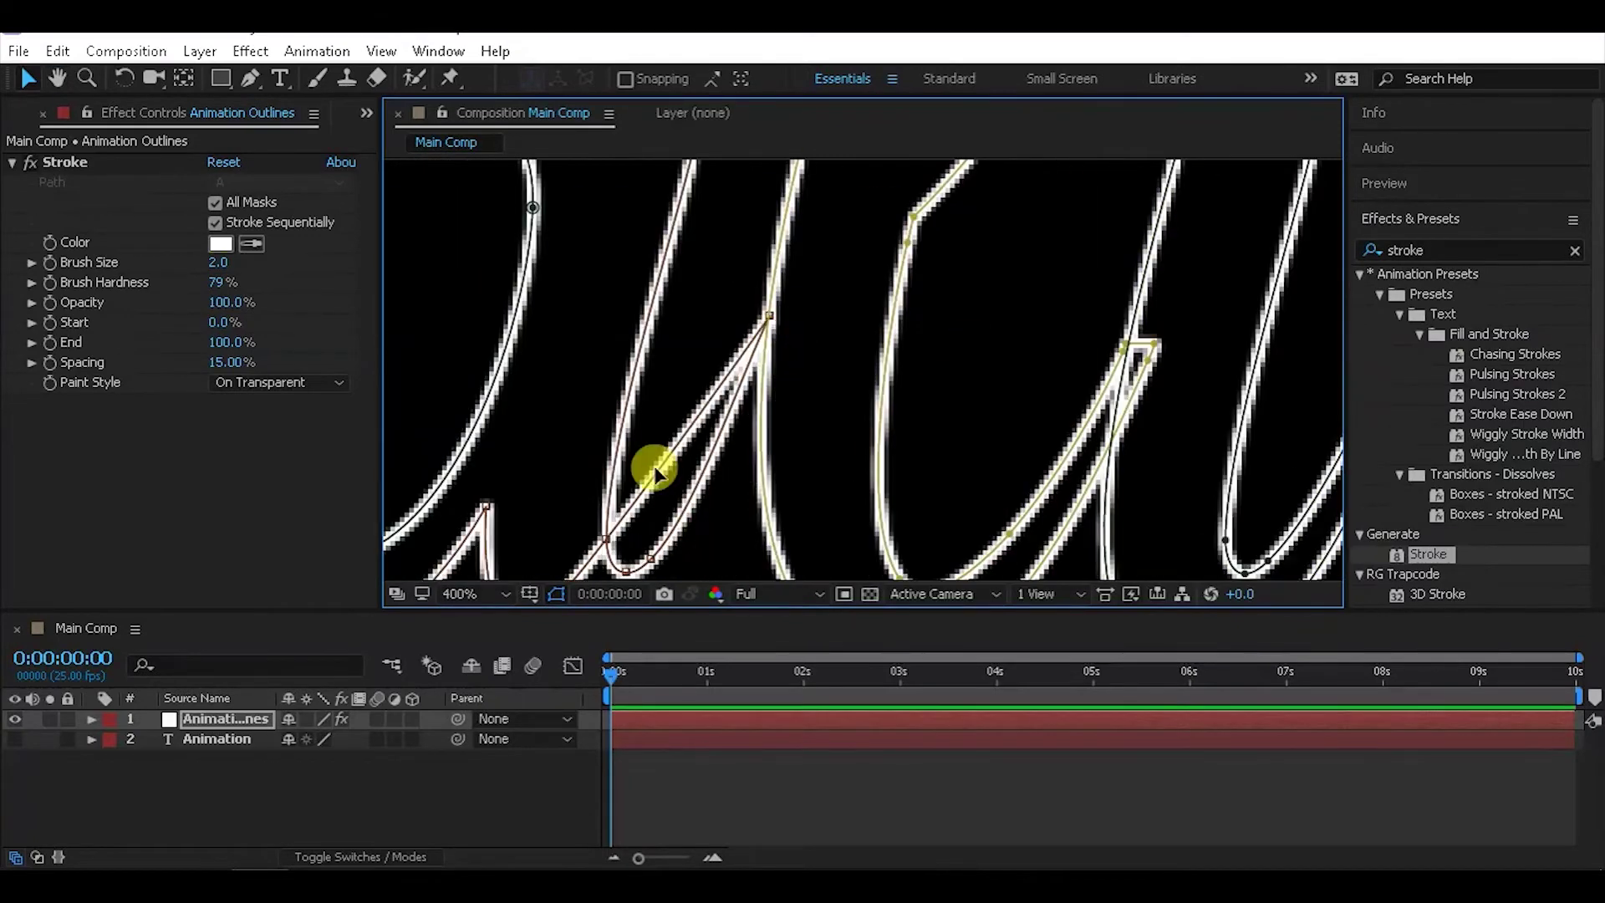
pyautogui.moveTo(652, 466); pyautogui.dragTo(781, 286)
# Undo the last three actions and keep examining the magnified letter joins
pyautogui.hotkey('ctrl', 'z')
pyautogui.scroll(-2, 788, 243)
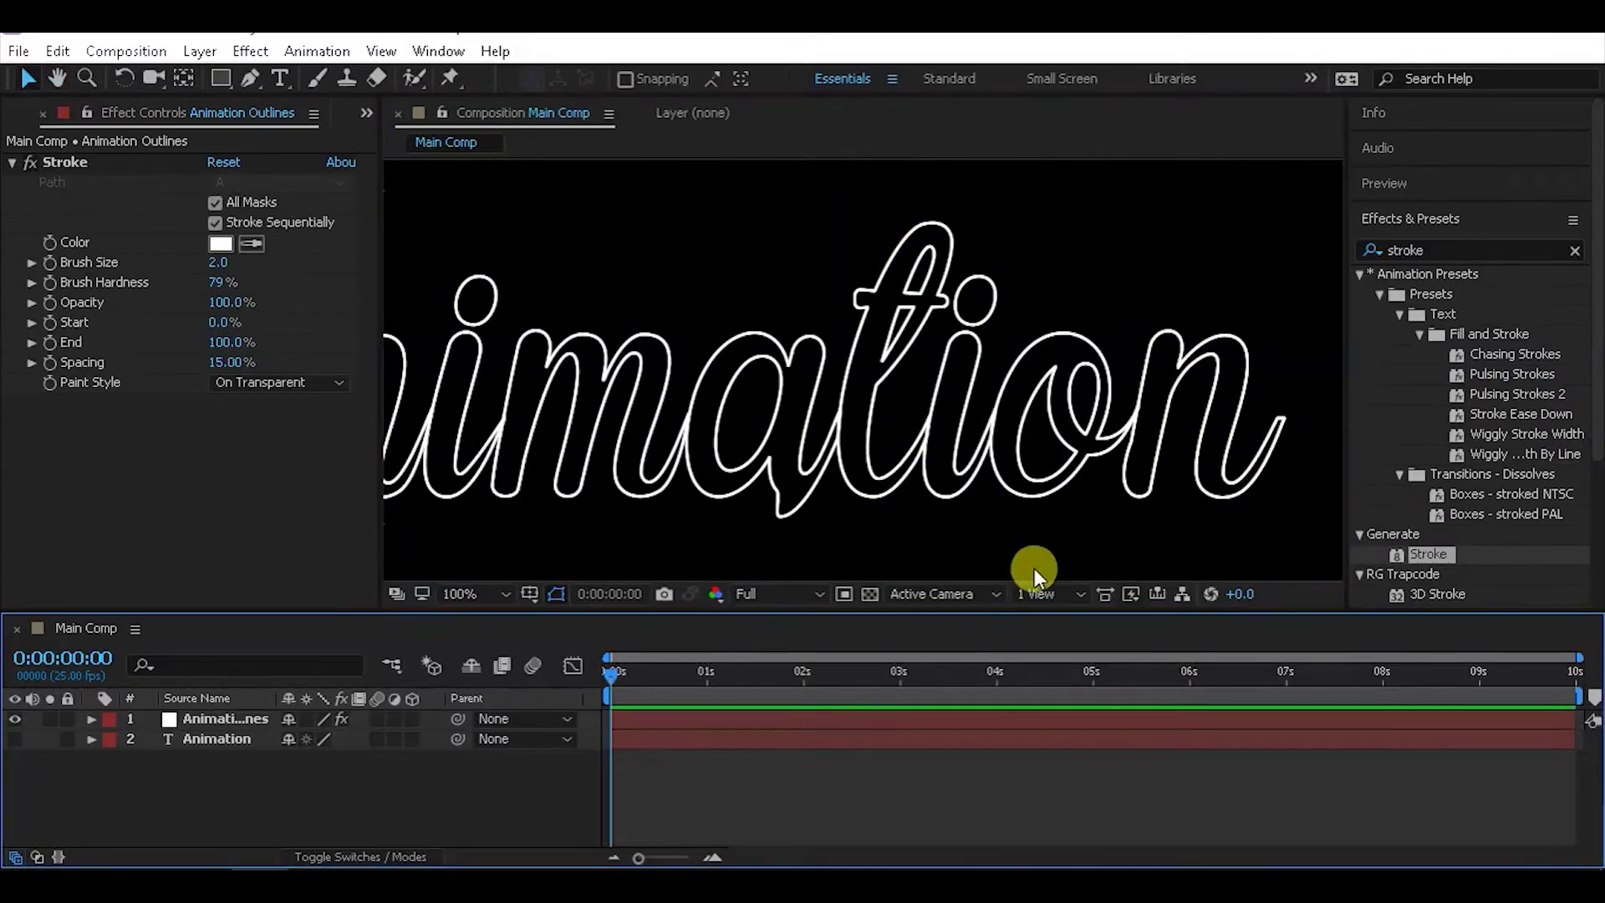
pyautogui.scroll(1, 836, 464)
pyautogui.hotkey('ctrl', 'z')
pyautogui.scroll(2, 774, 348)
pyautogui.hotkey('ctrl', 'z')
pyautogui.scroll(2, 792, 394)
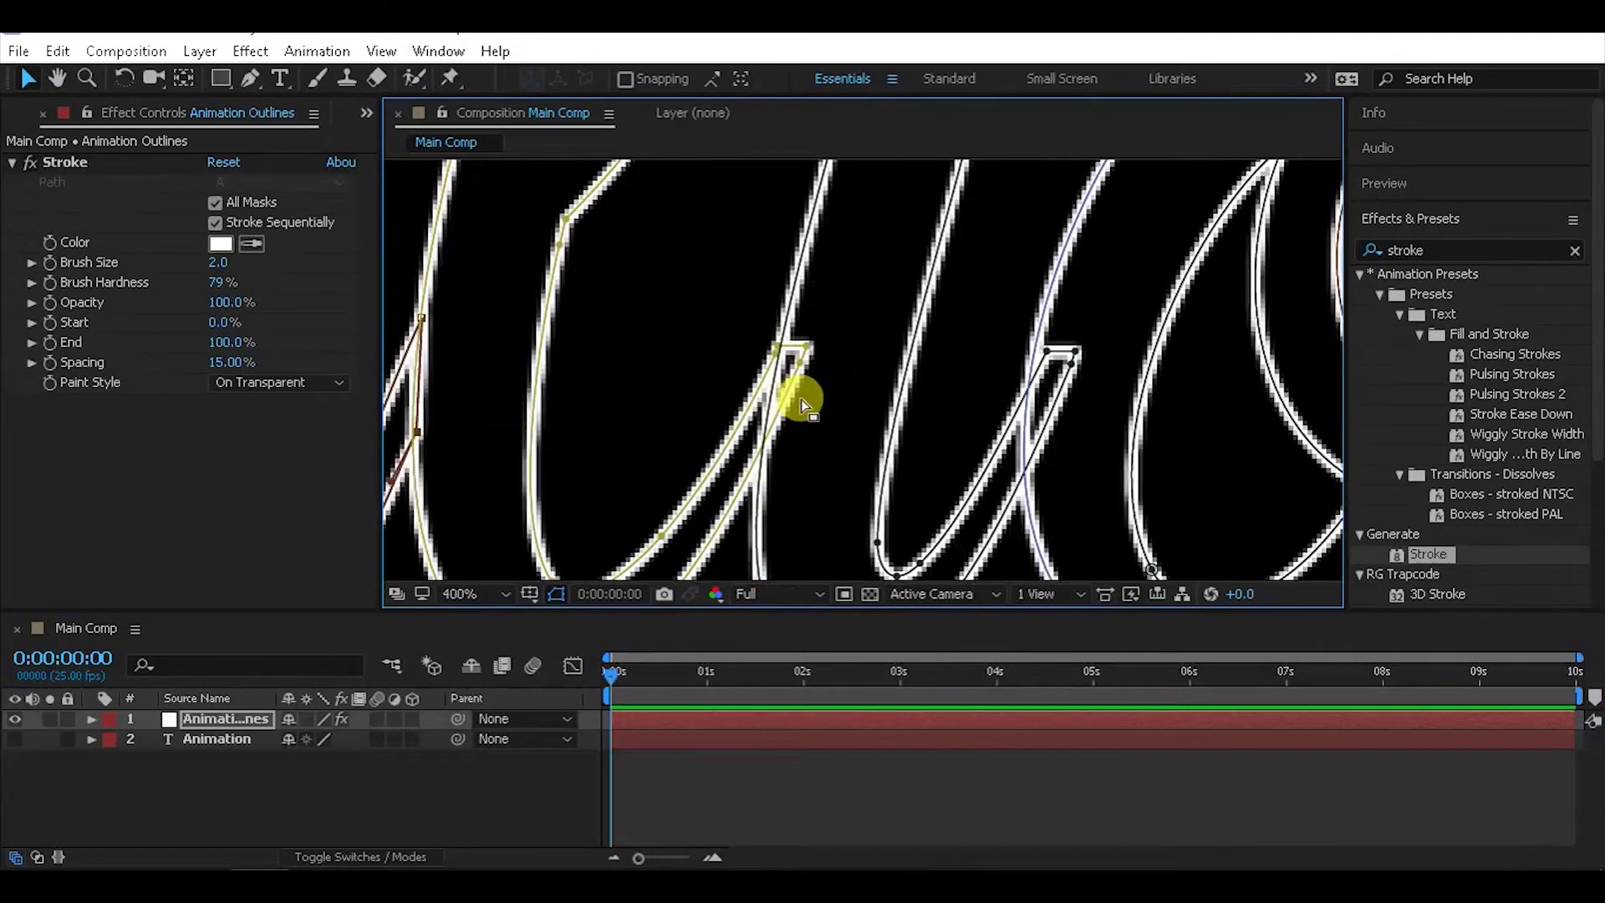
pyautogui.moveTo(791, 394); pyautogui.dragTo(878, 405)
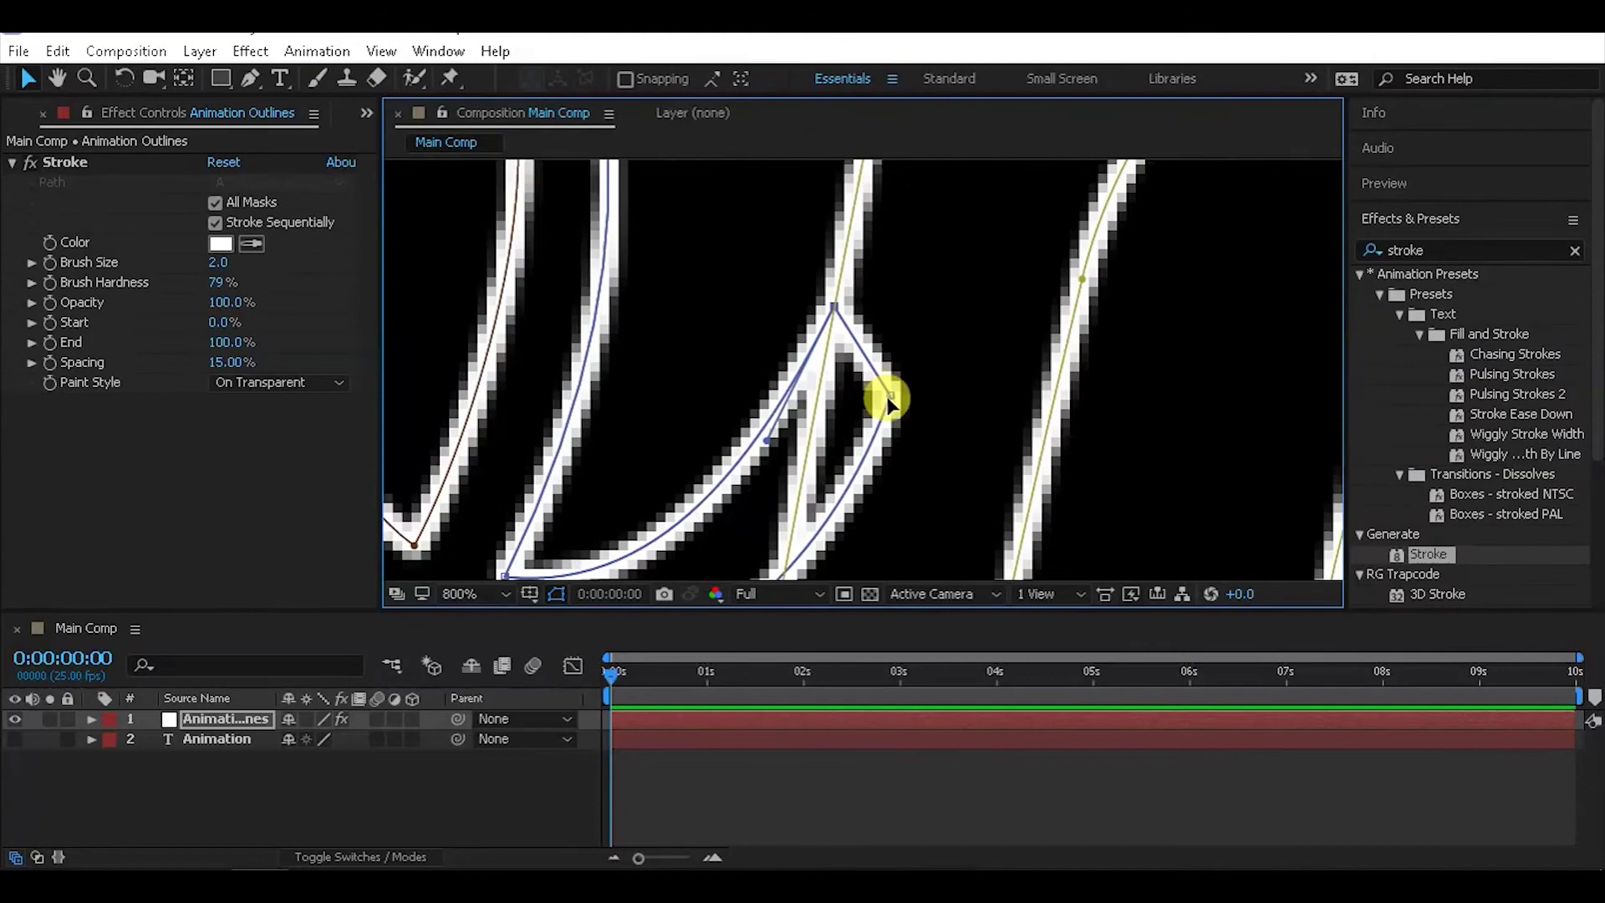
pyautogui.scroll(1, 744, 301)
pyautogui.scroll(-6, 744, 301)
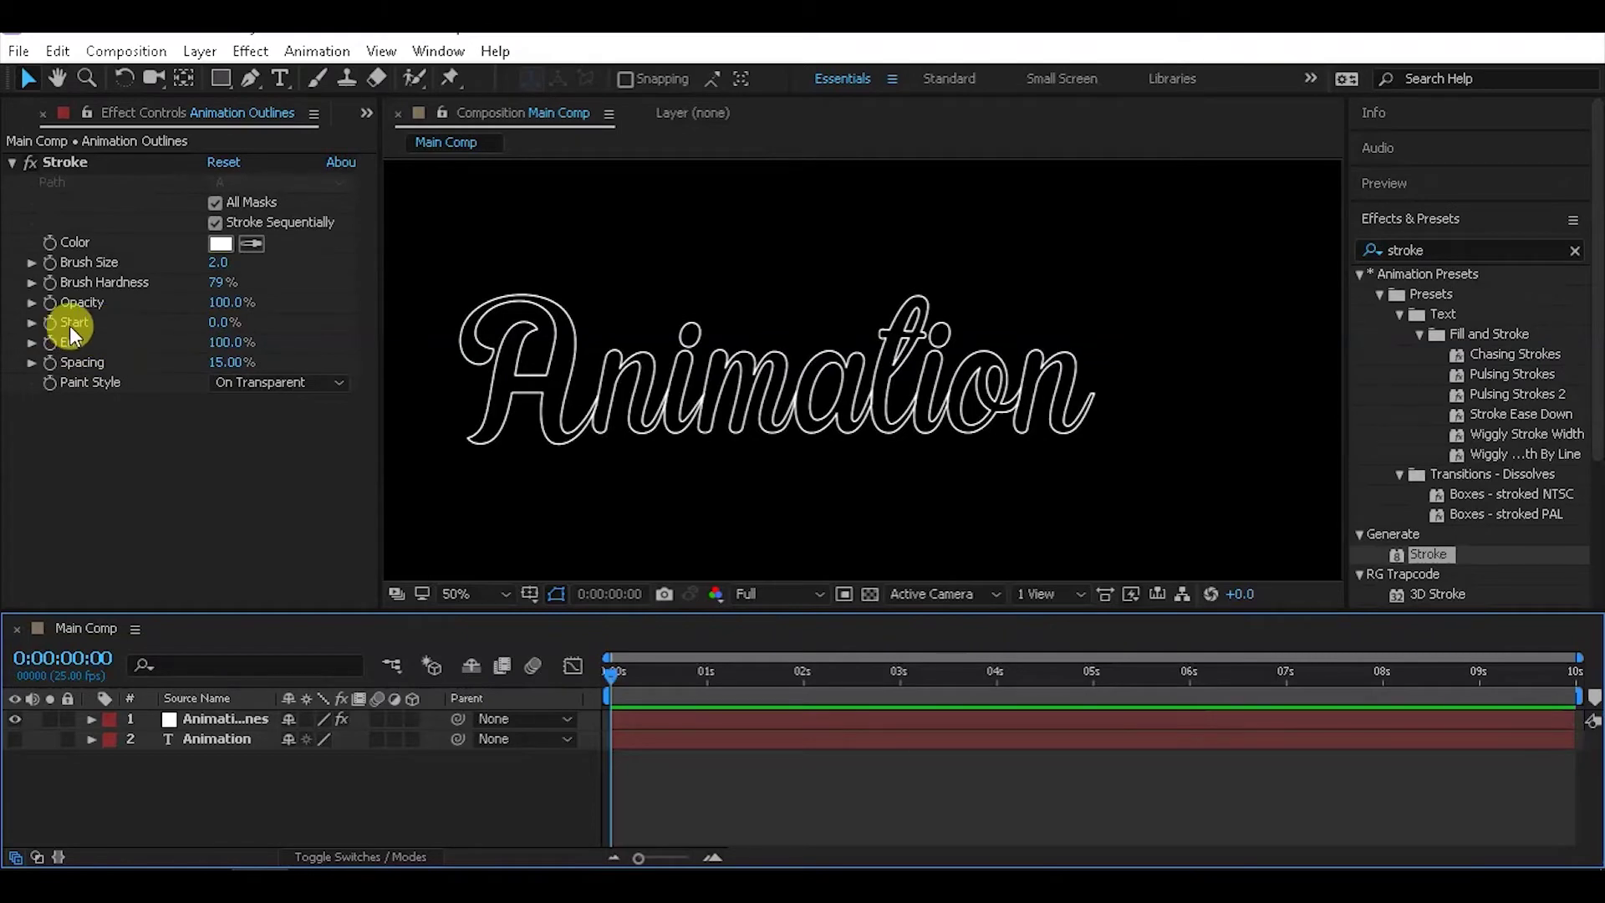
# Keyframe Stroke End at 0:00:01:11, then set End to 0% at 0:00:00:00
pyautogui.click(751, 677)
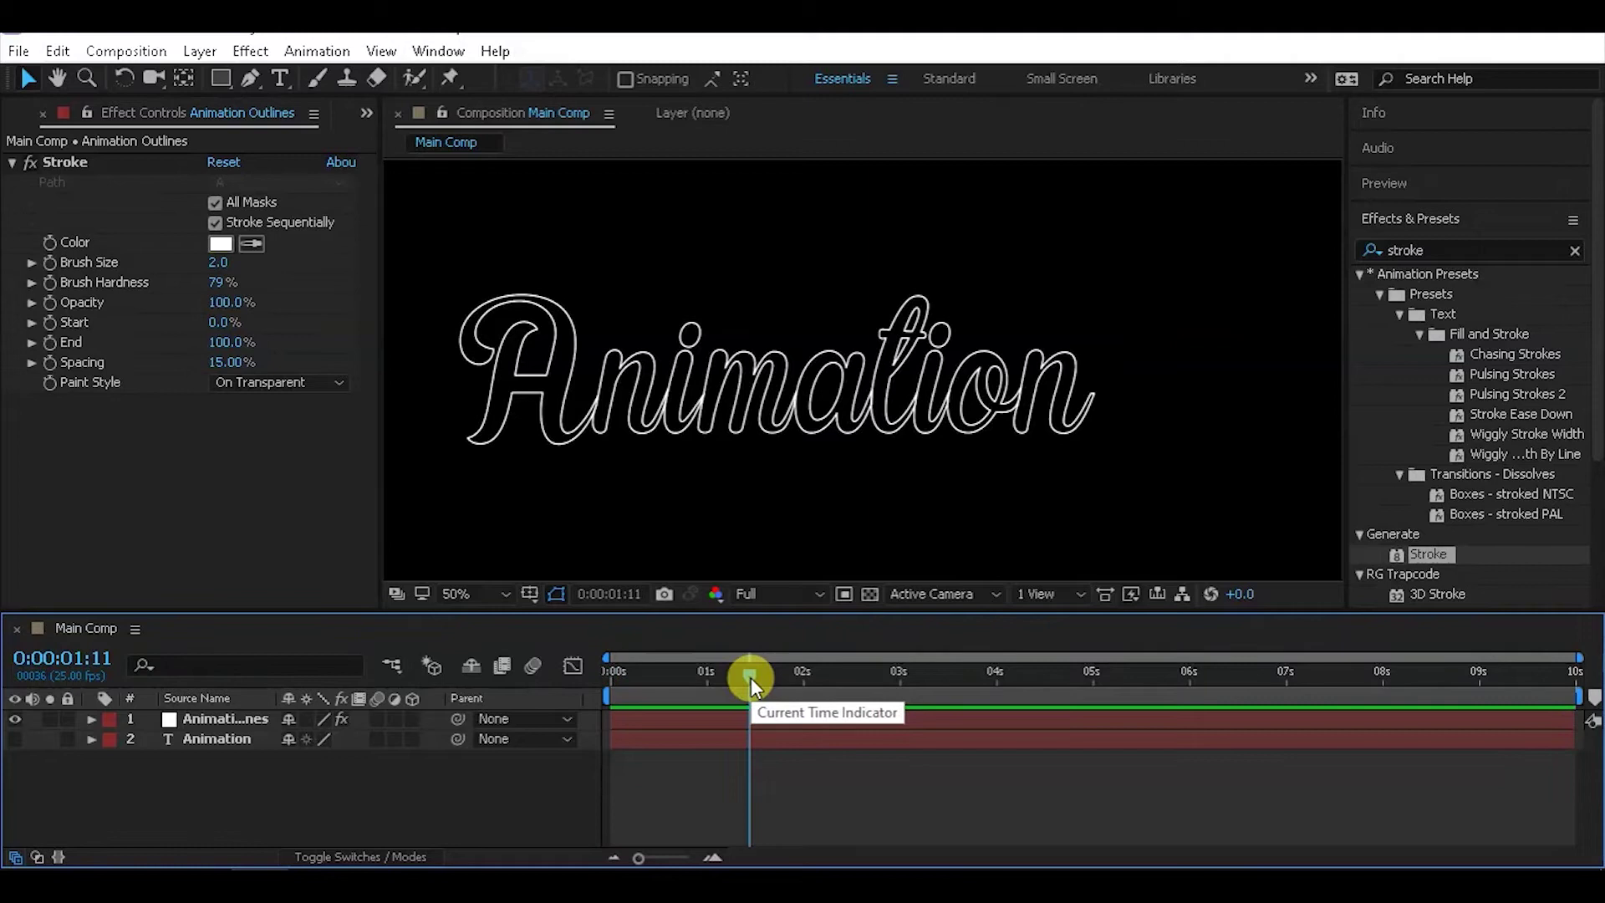
pyautogui.click(50, 343)
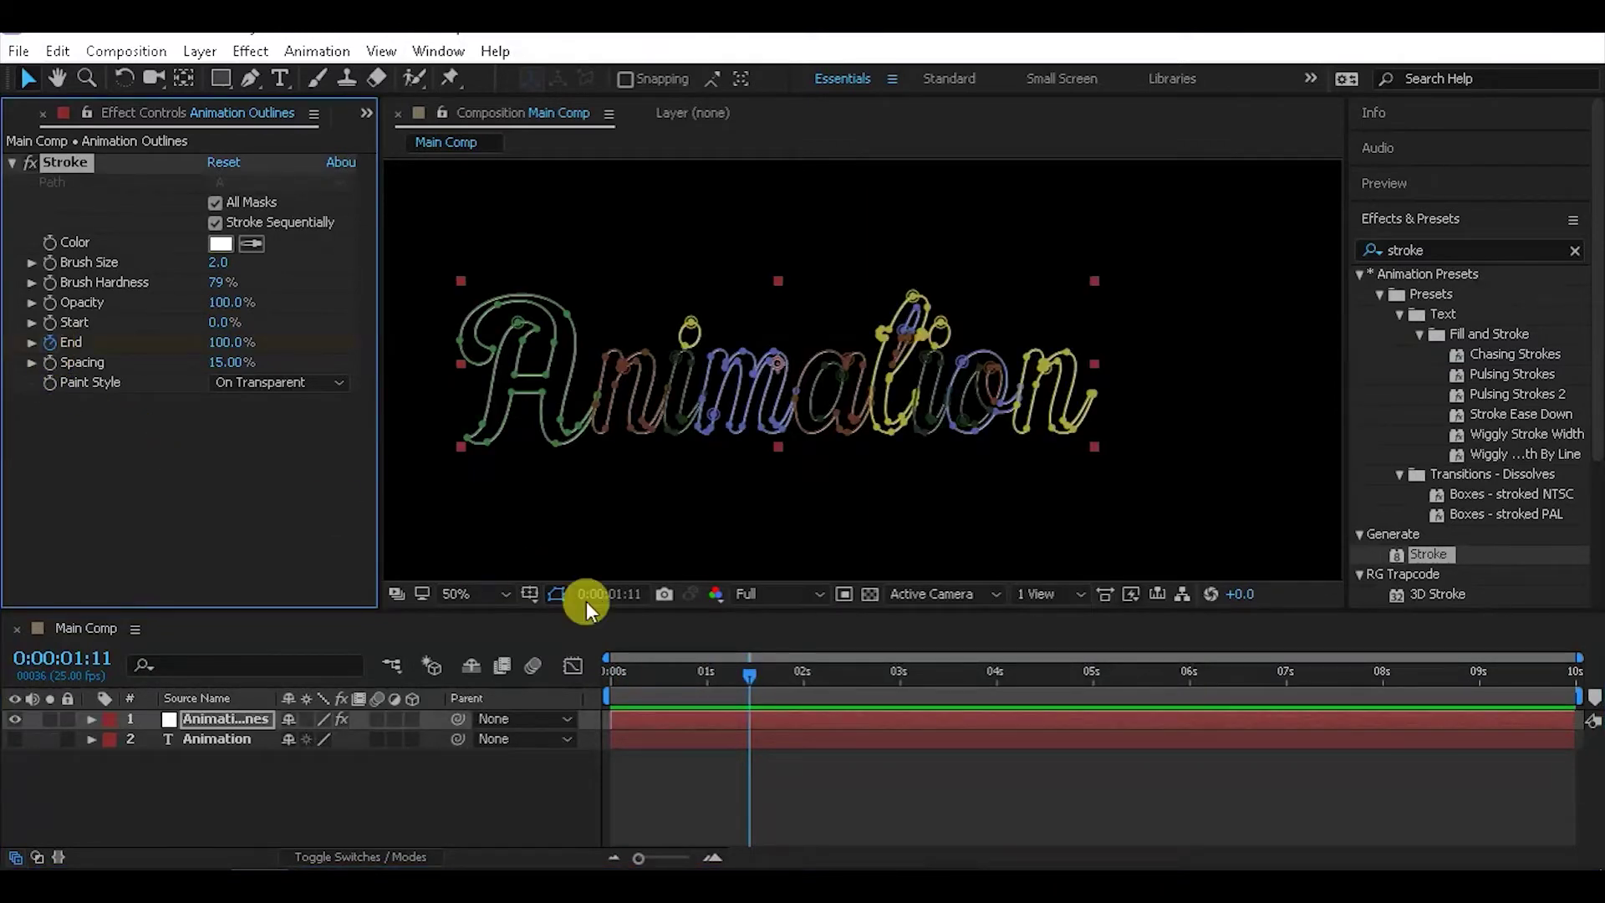
pyautogui.moveTo(647, 677); pyautogui.dragTo(217, 726)
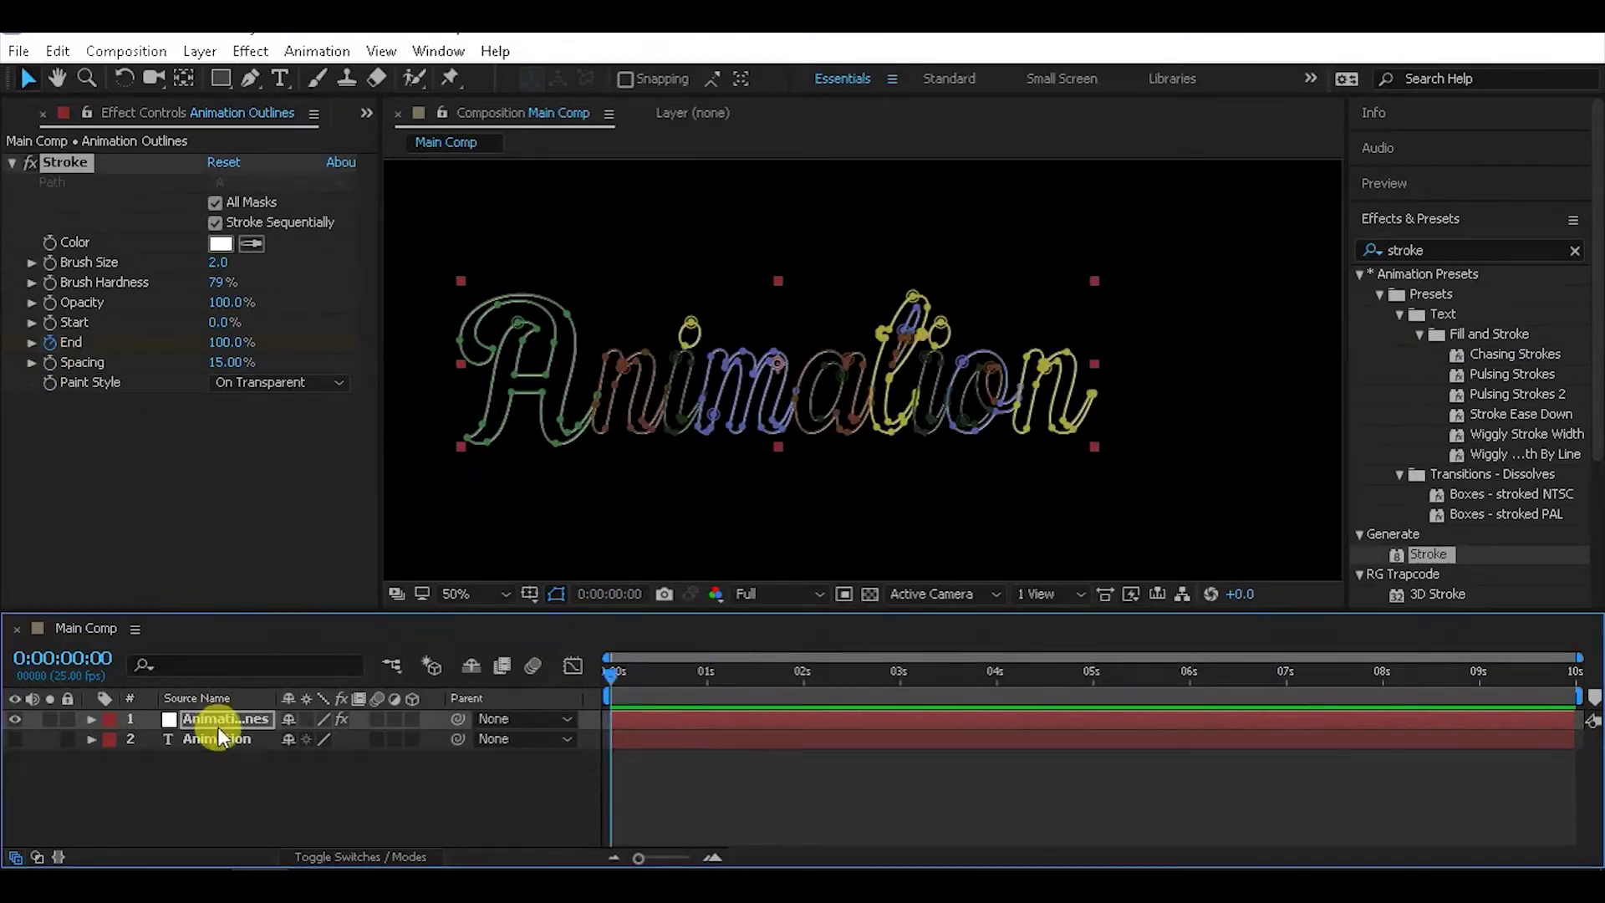
pyautogui.click(227, 343)
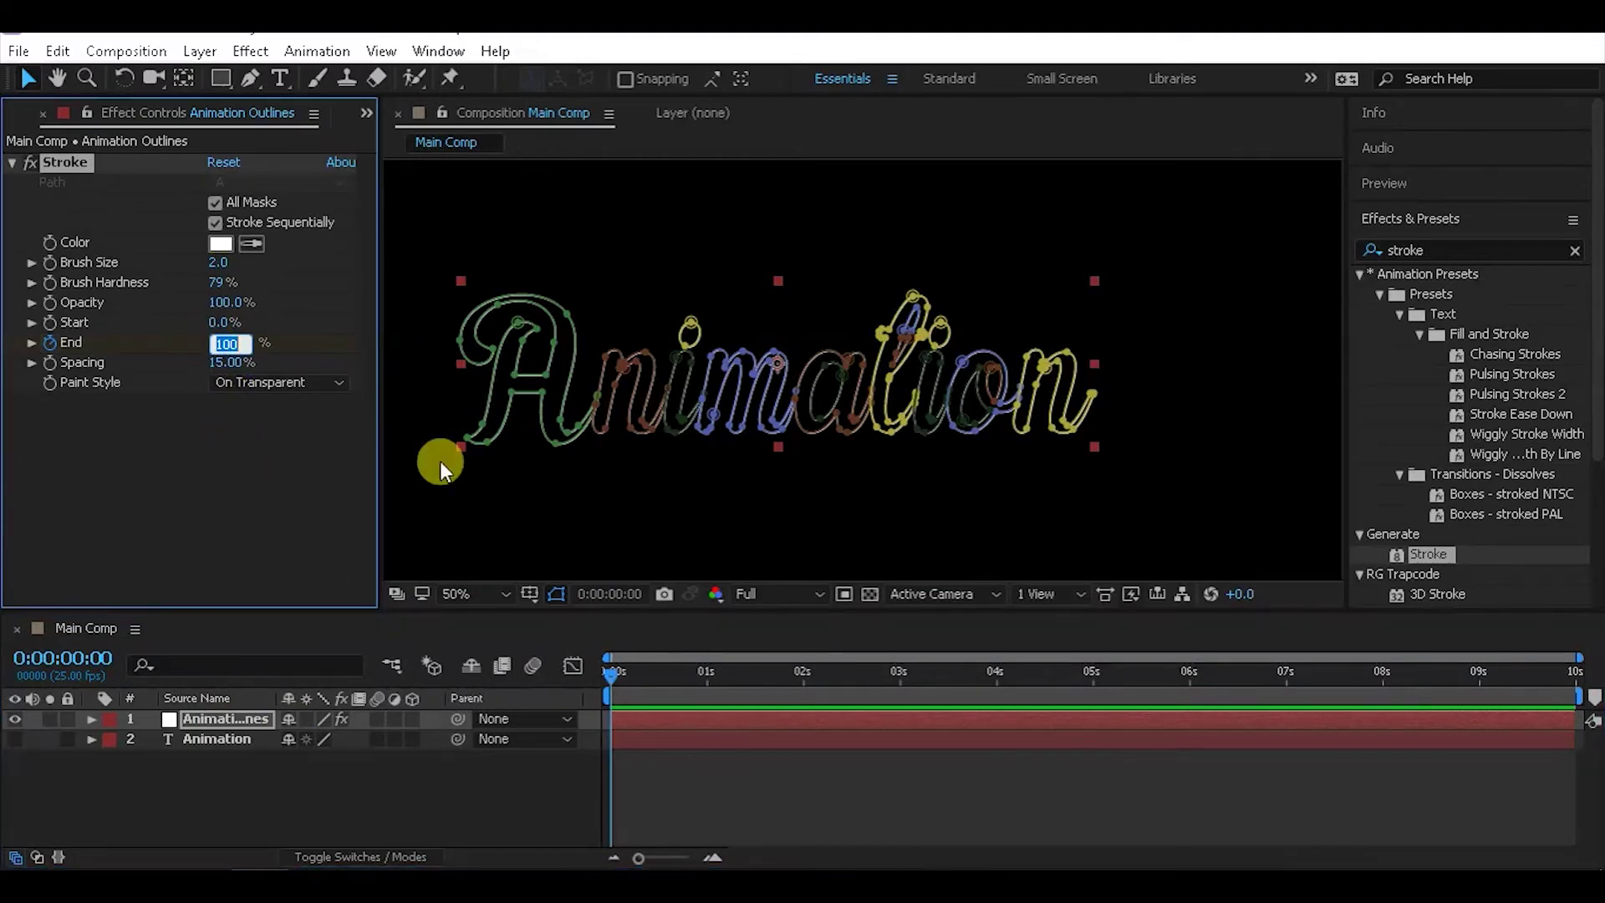
pyautogui.write('0')
pyautogui.press('Return')
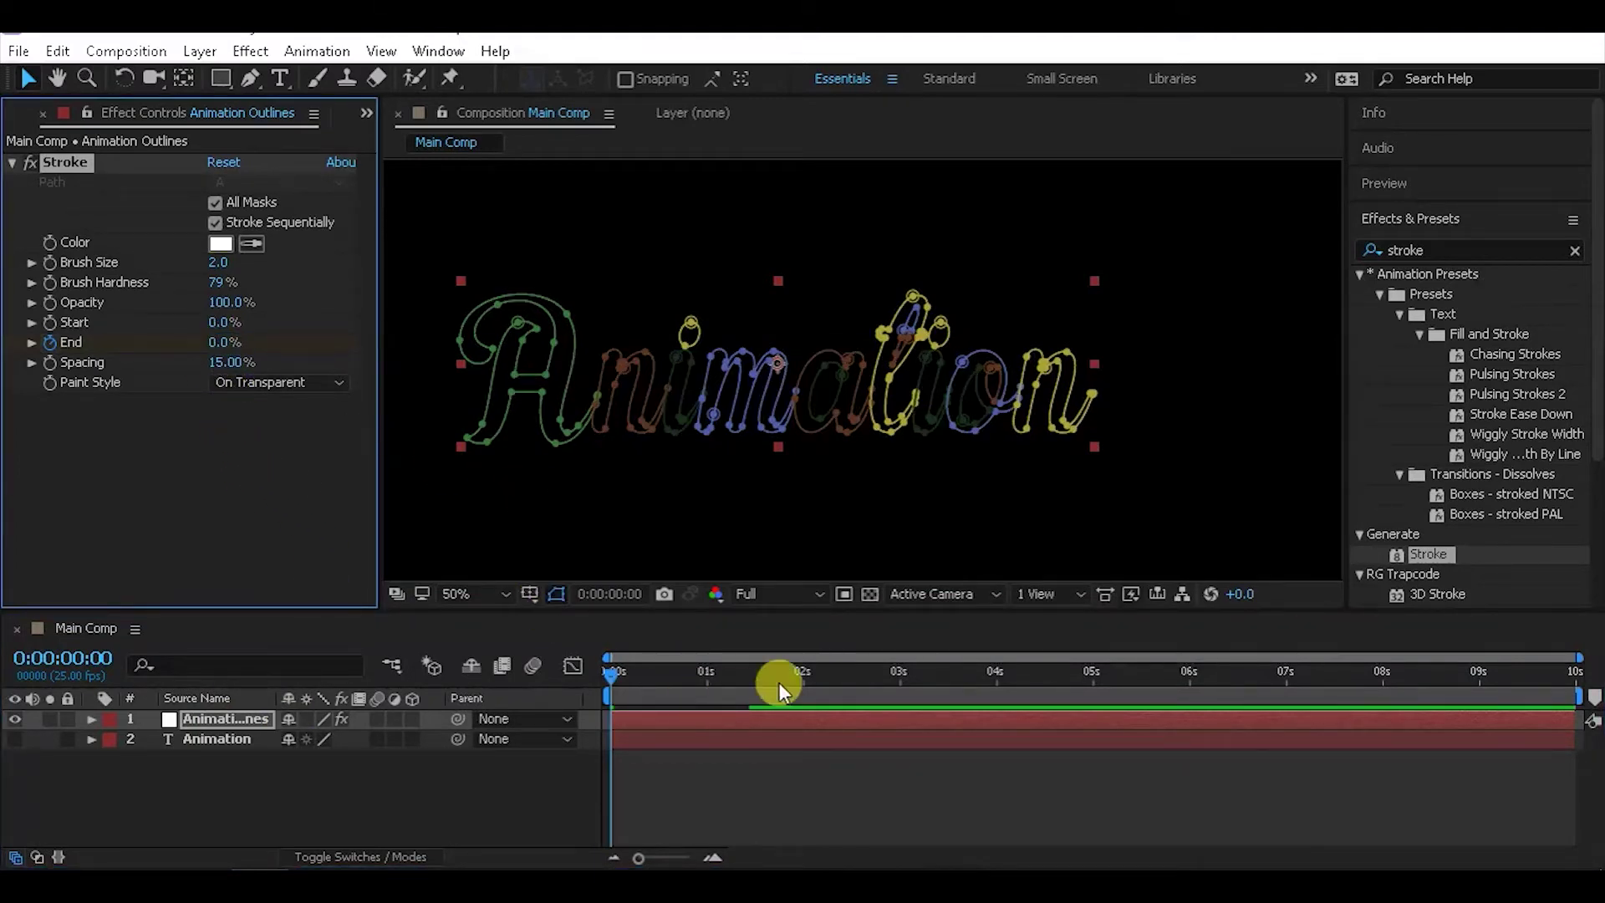
# End the work area at 0:00:01:24, preview the draw-on, and hide the mask paths
pyautogui.click(801, 675)
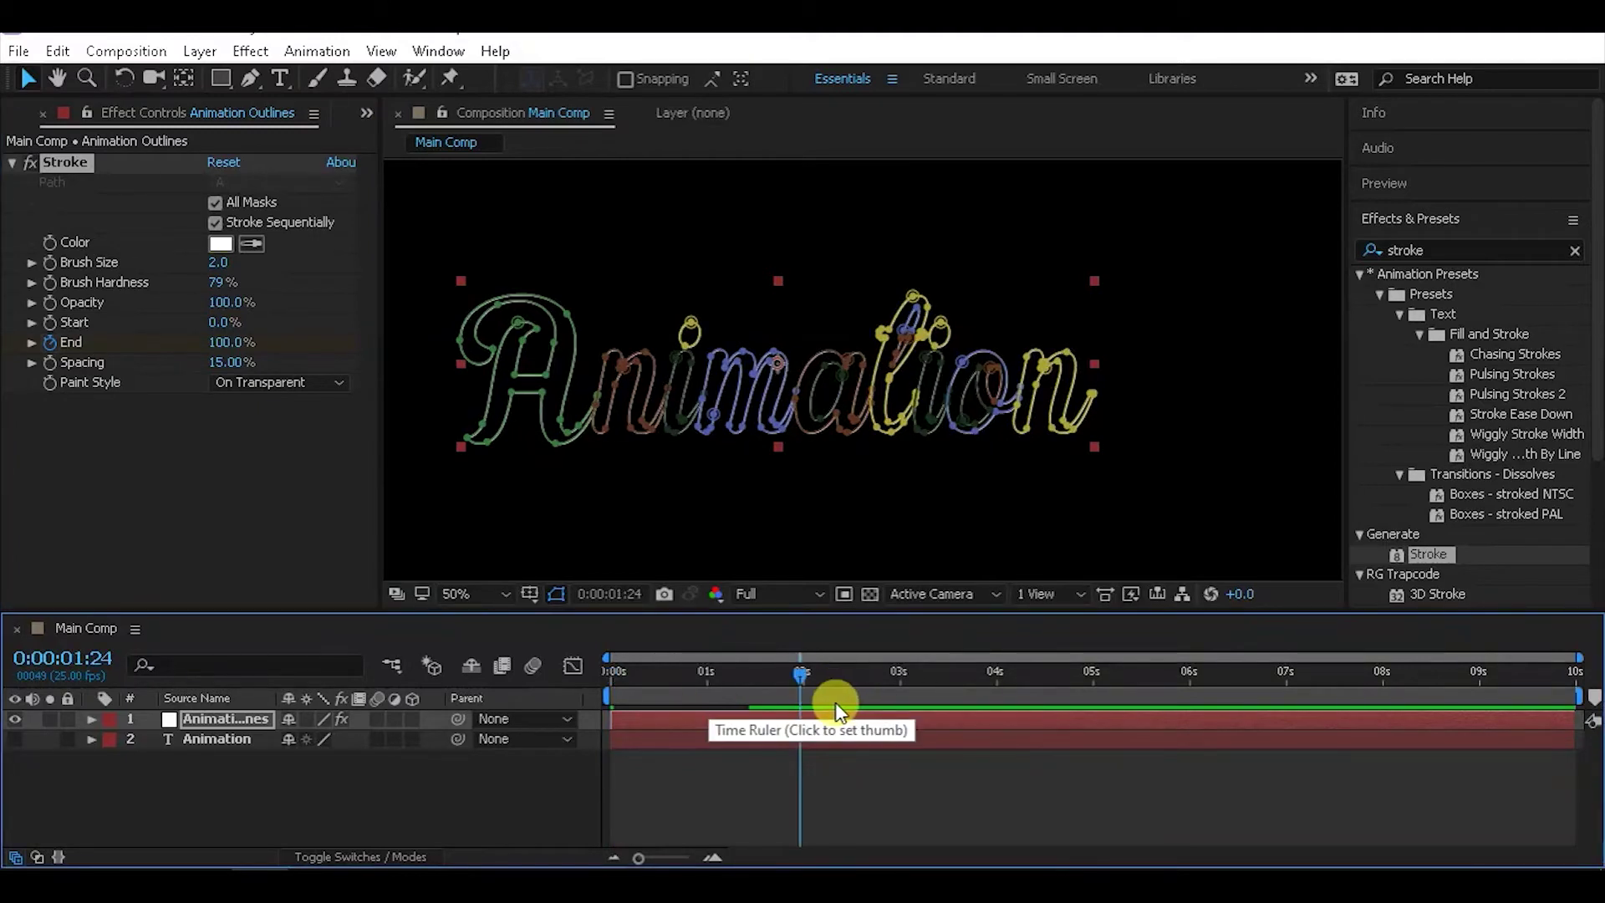
pyautogui.press('n')
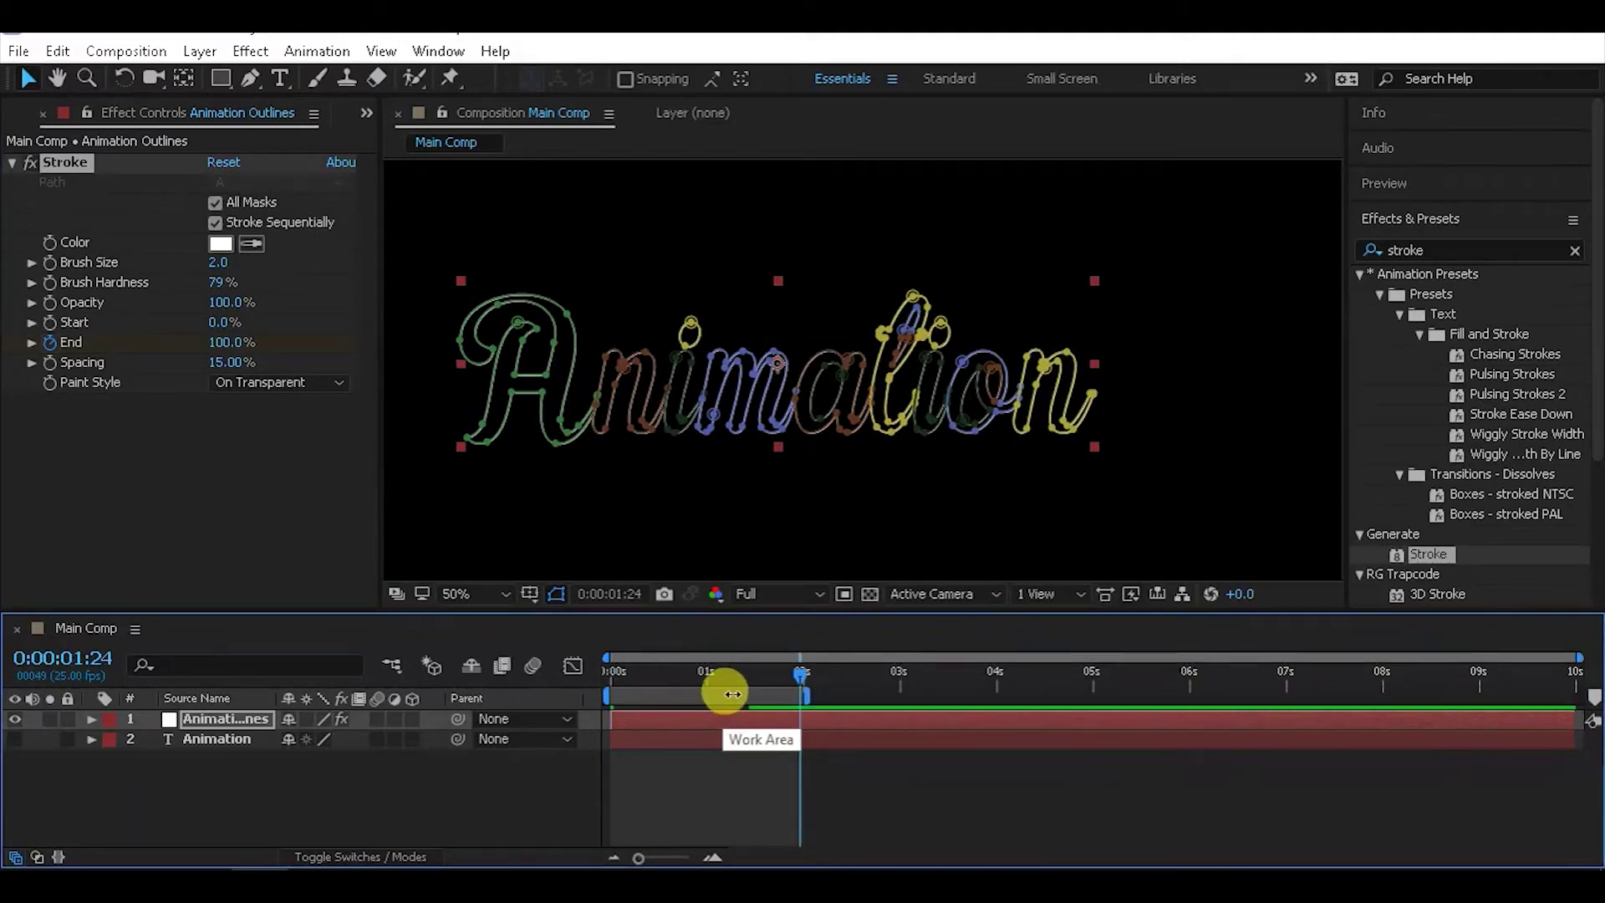
pyautogui.press('space')
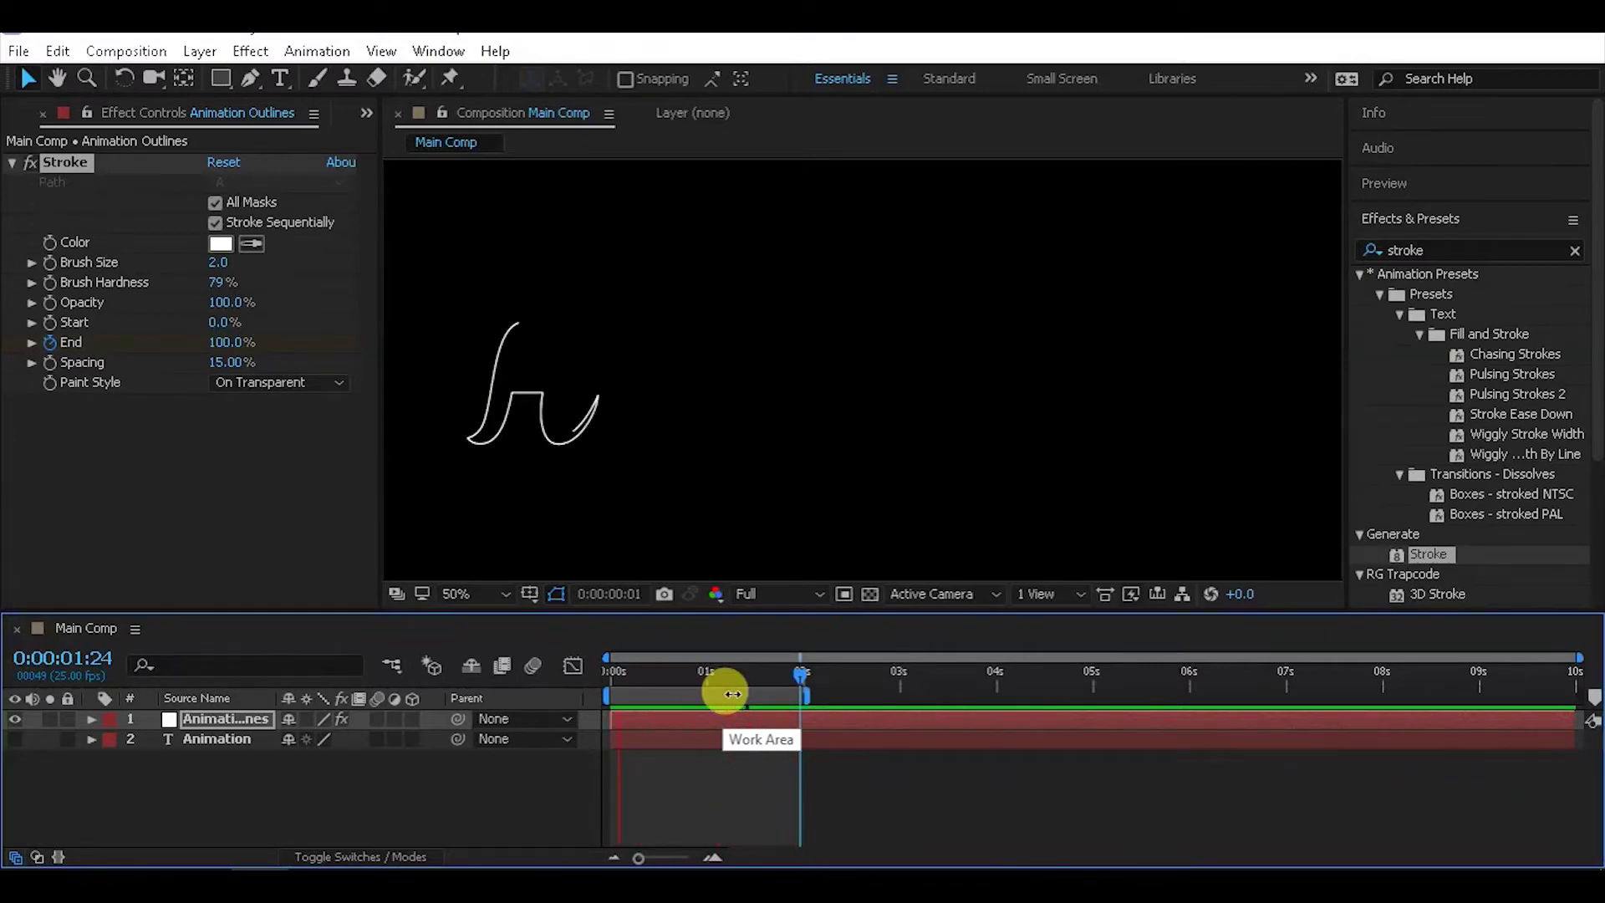
pyautogui.hotkey('shift', '/')
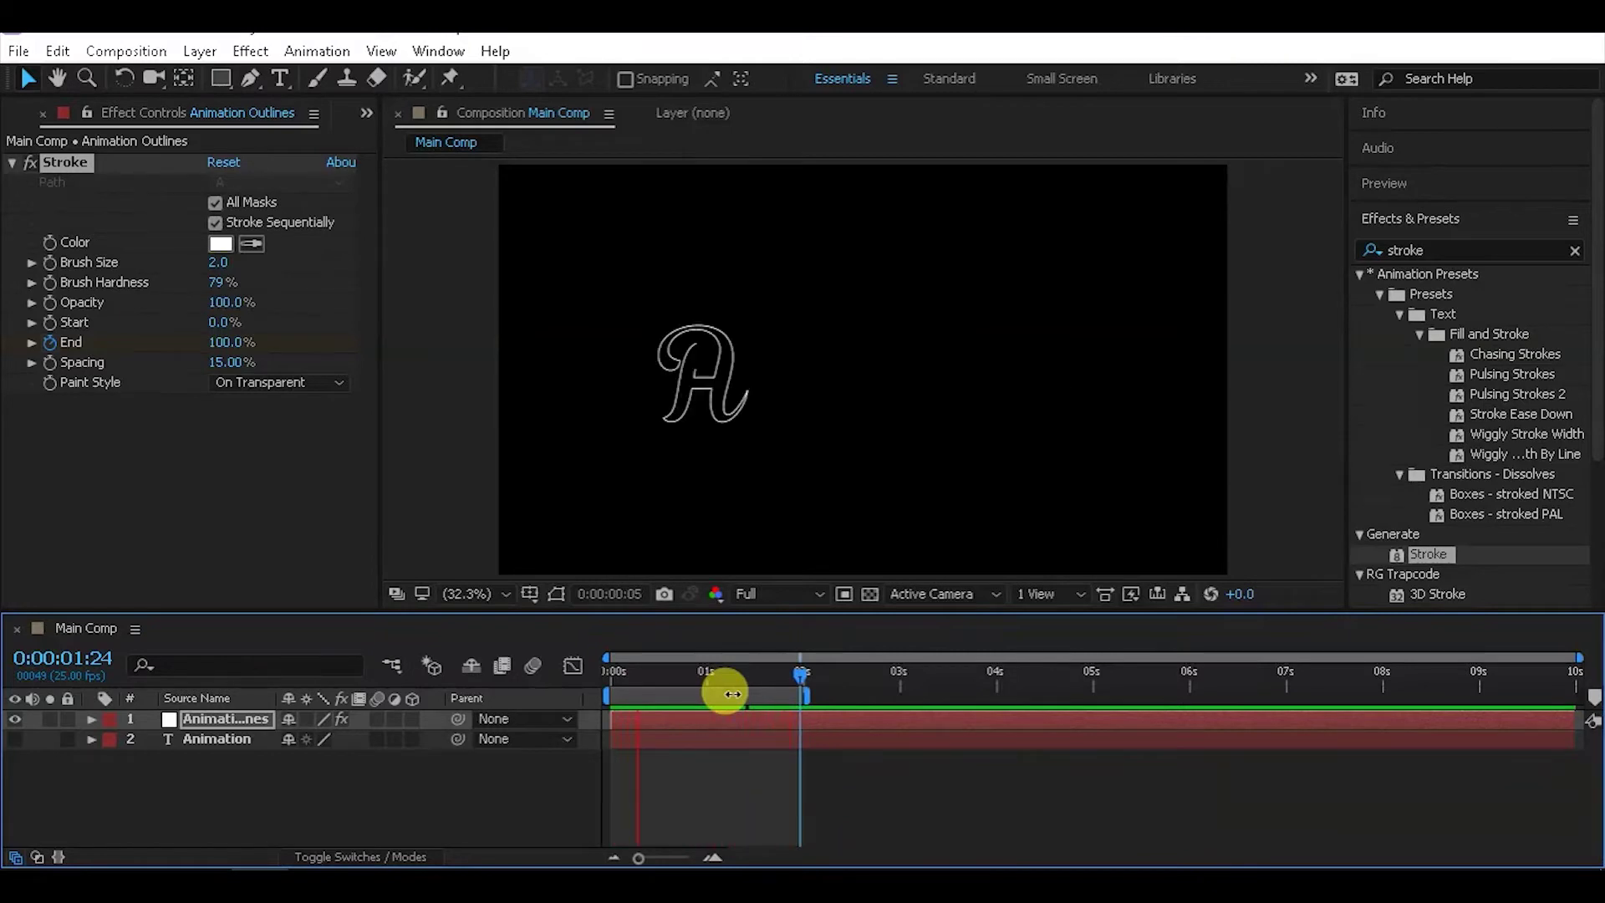
pyautogui.click(703, 669)
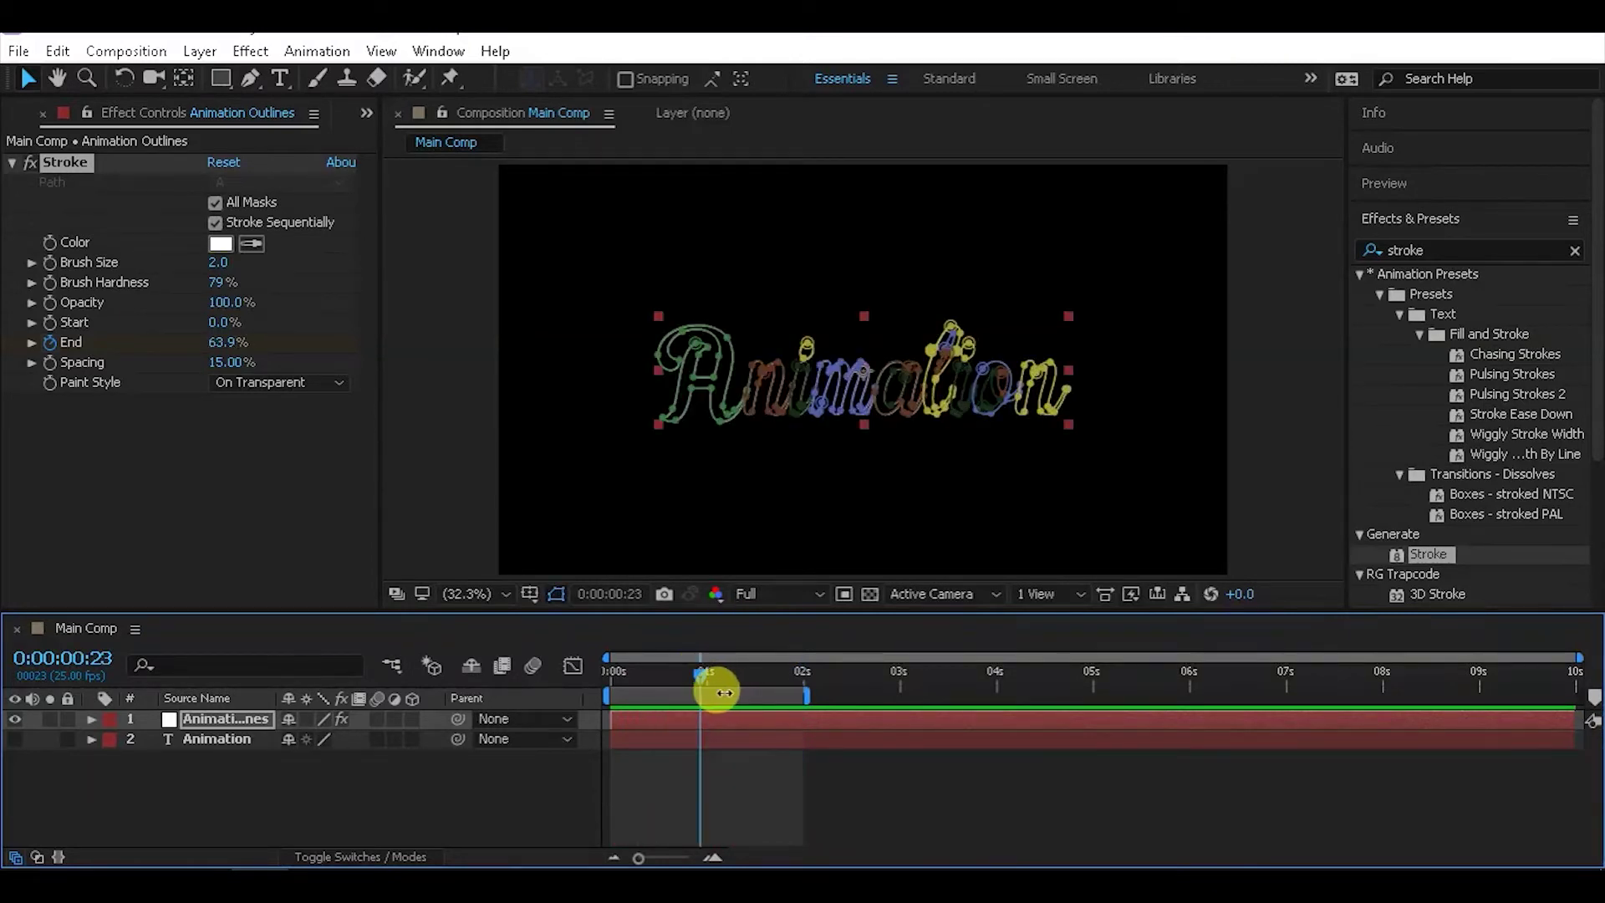
pyautogui.click(556, 593)
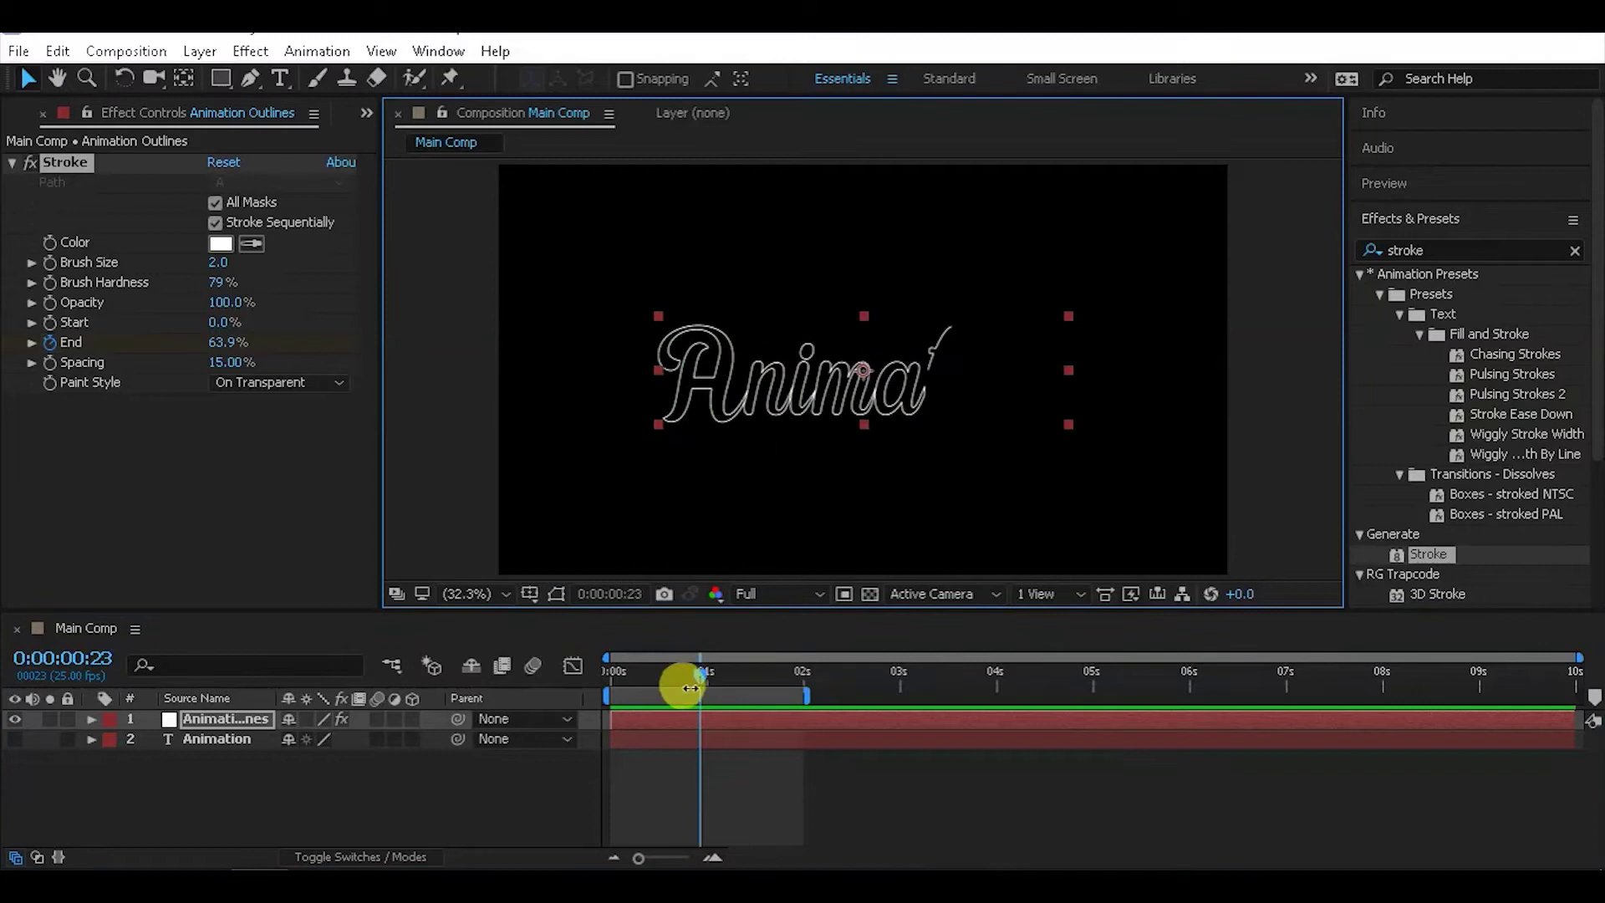
pyautogui.moveTo(680, 680); pyautogui.dragTo(555, 682)
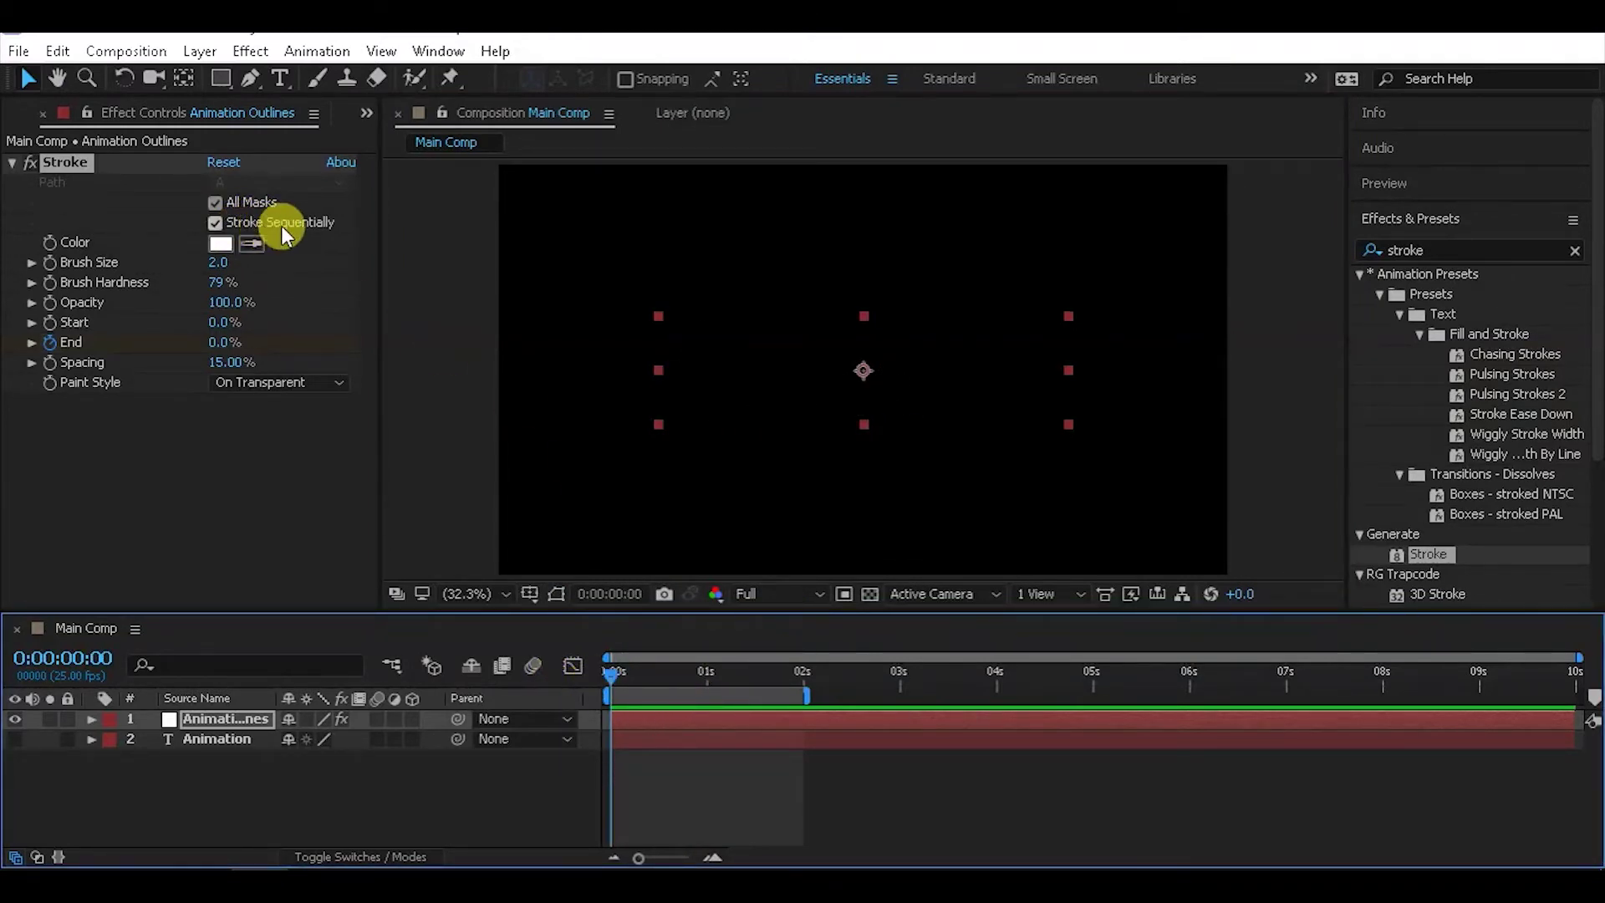
# Turn off Stroke Sequentially and preview every letter's outline drawing on simultaneously
pyautogui.click(694, 826)
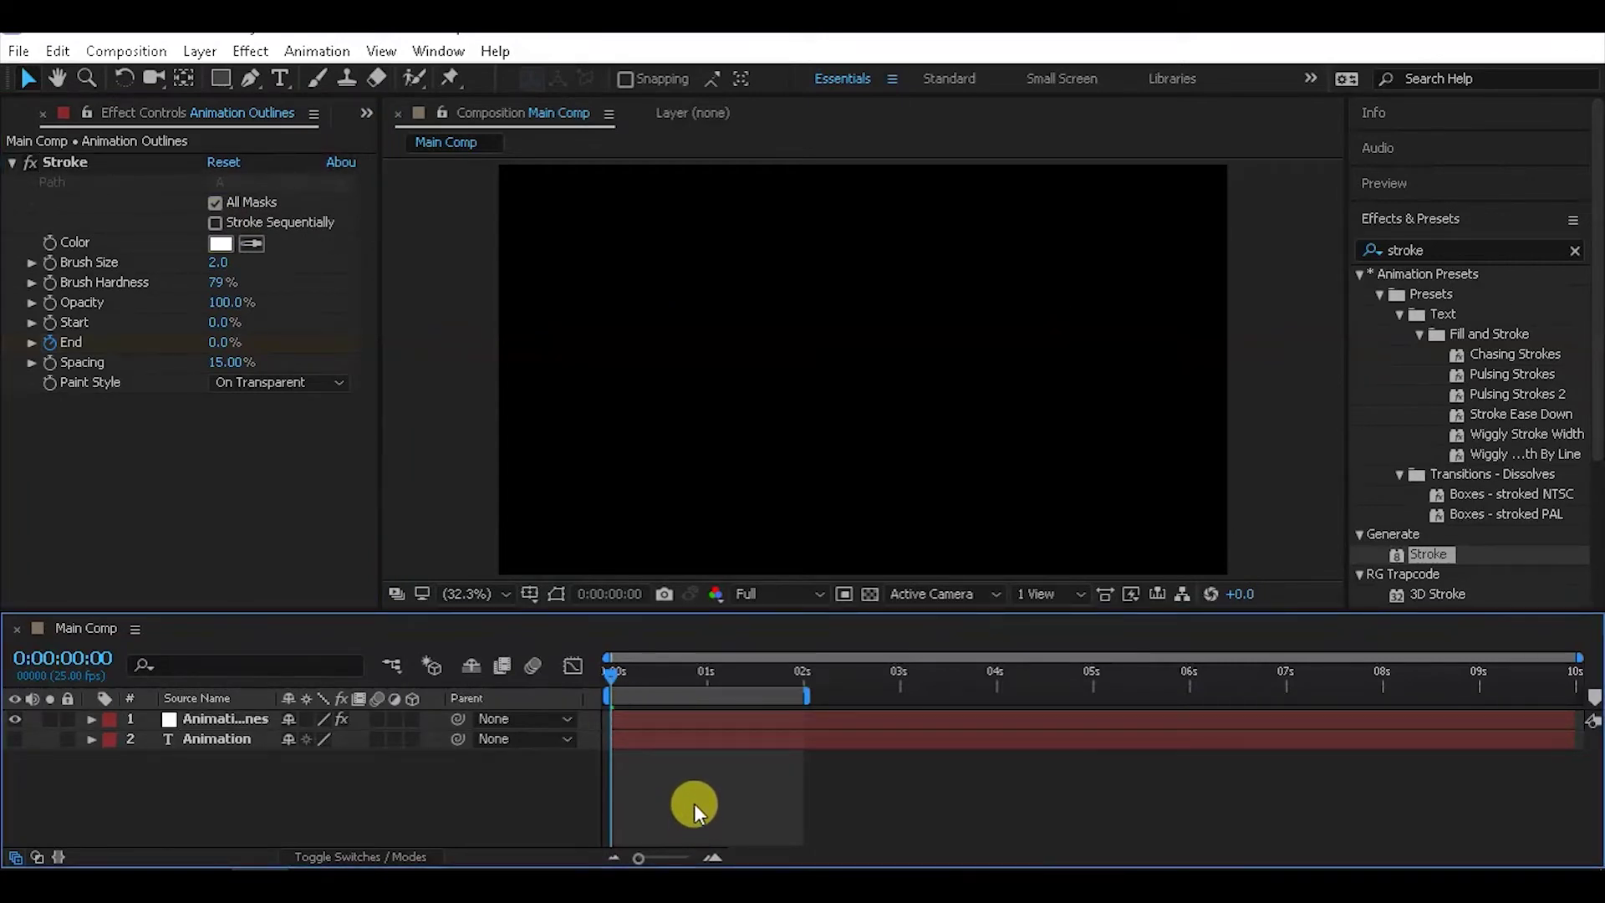
pyautogui.press('space')
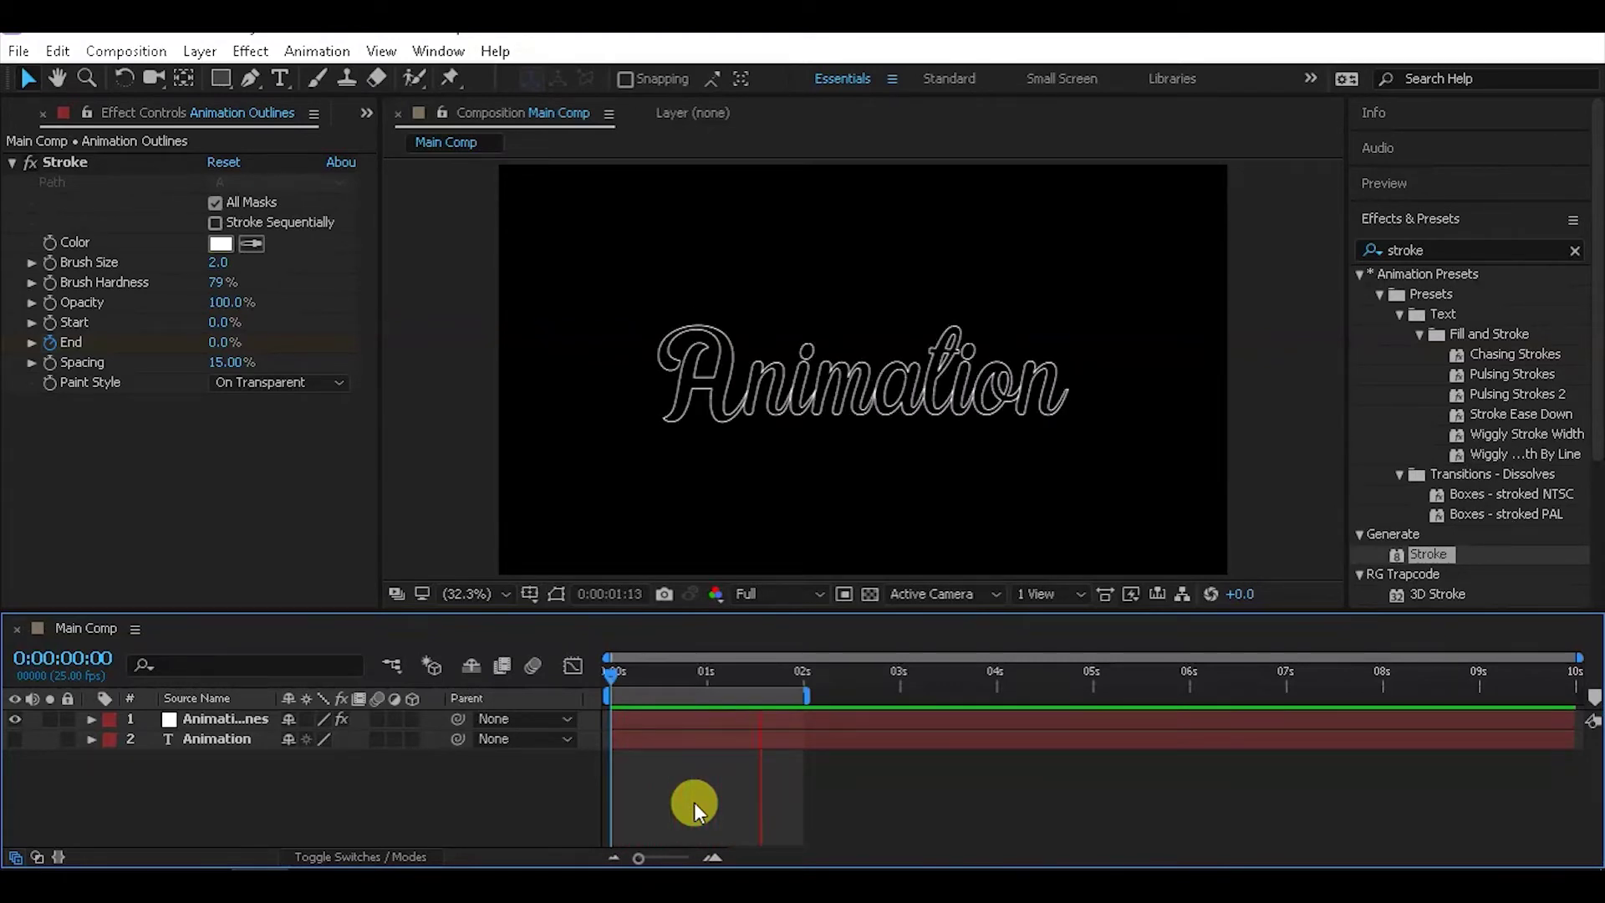
pyautogui.click(215, 721)
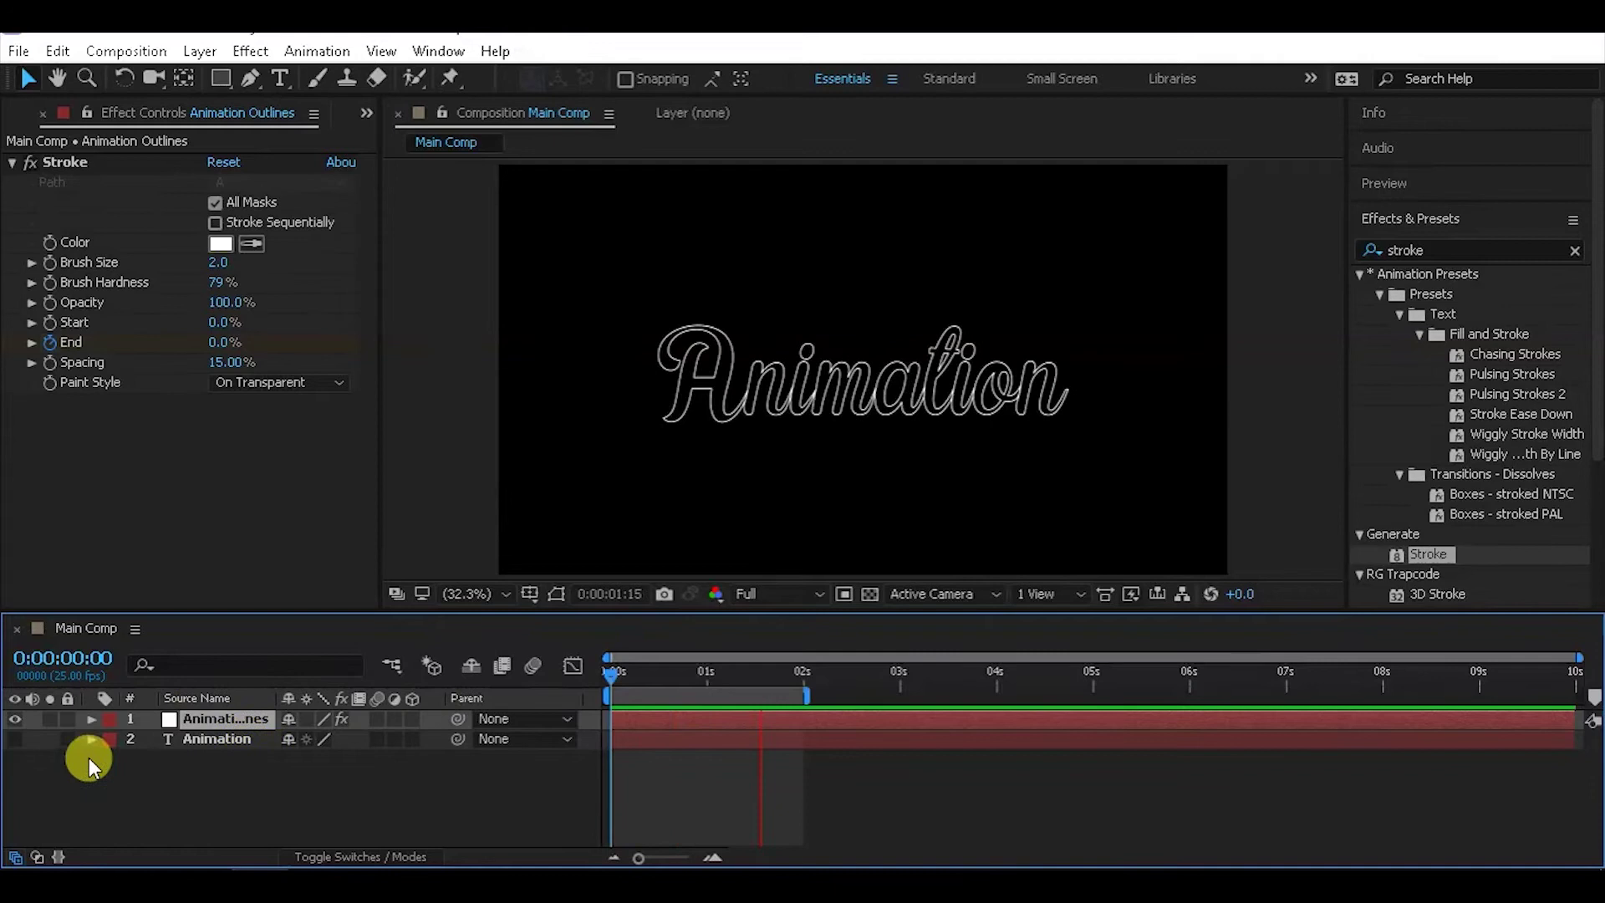
# Apply Easy Ease to both Stroke End keyframes, then reselect the pair
pyautogui.press('u')
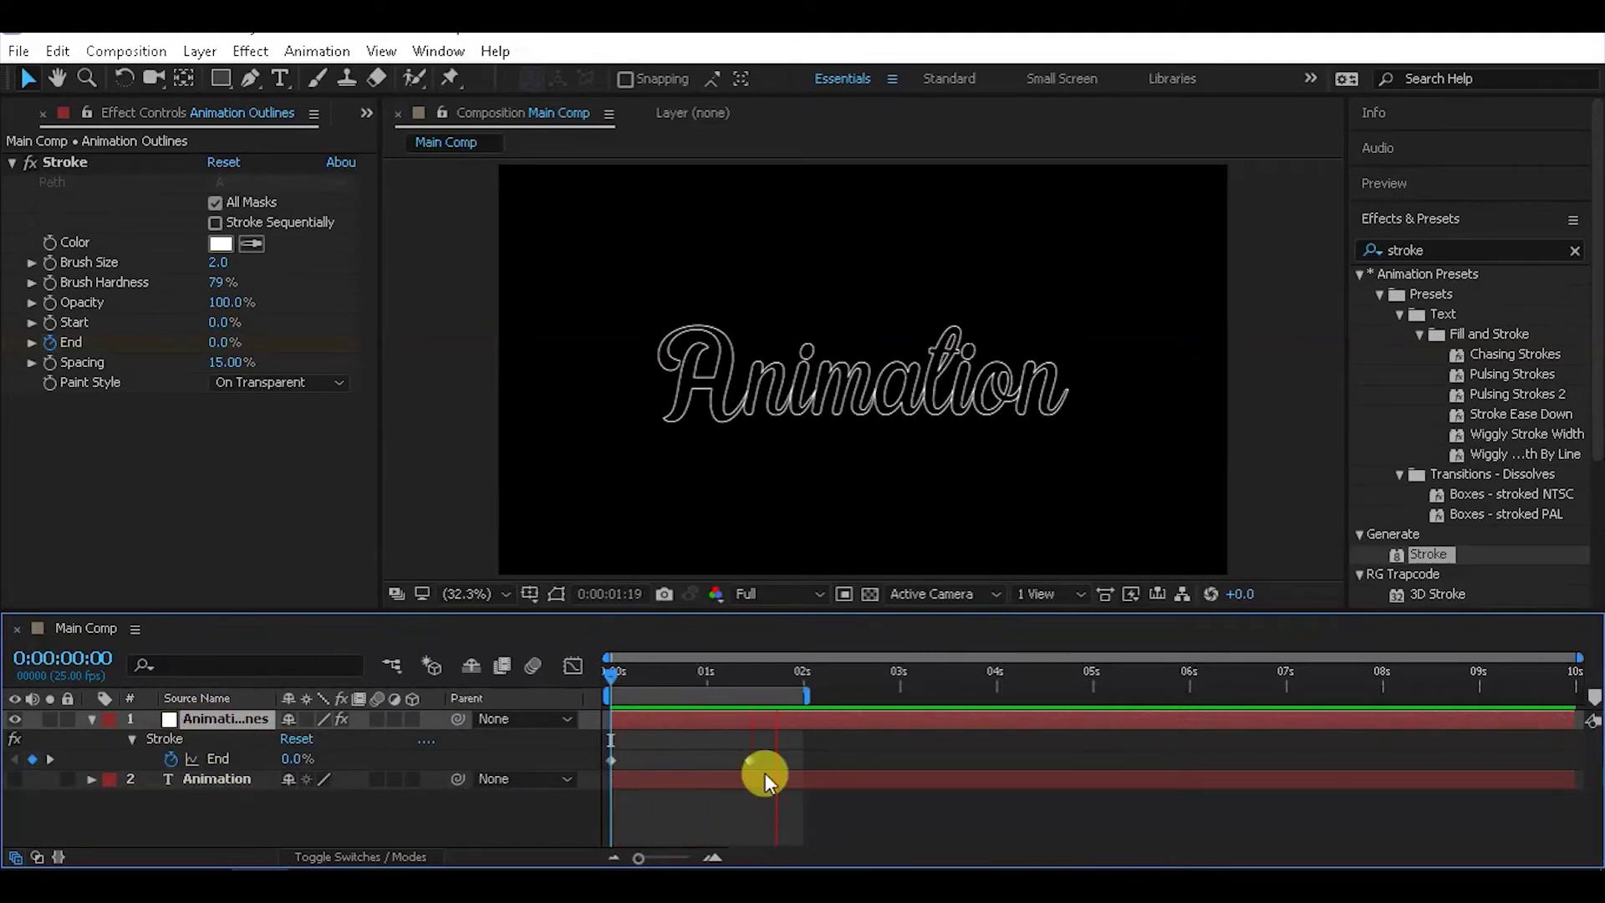
pyautogui.moveTo(838, 755); pyautogui.dragTo(570, 793)
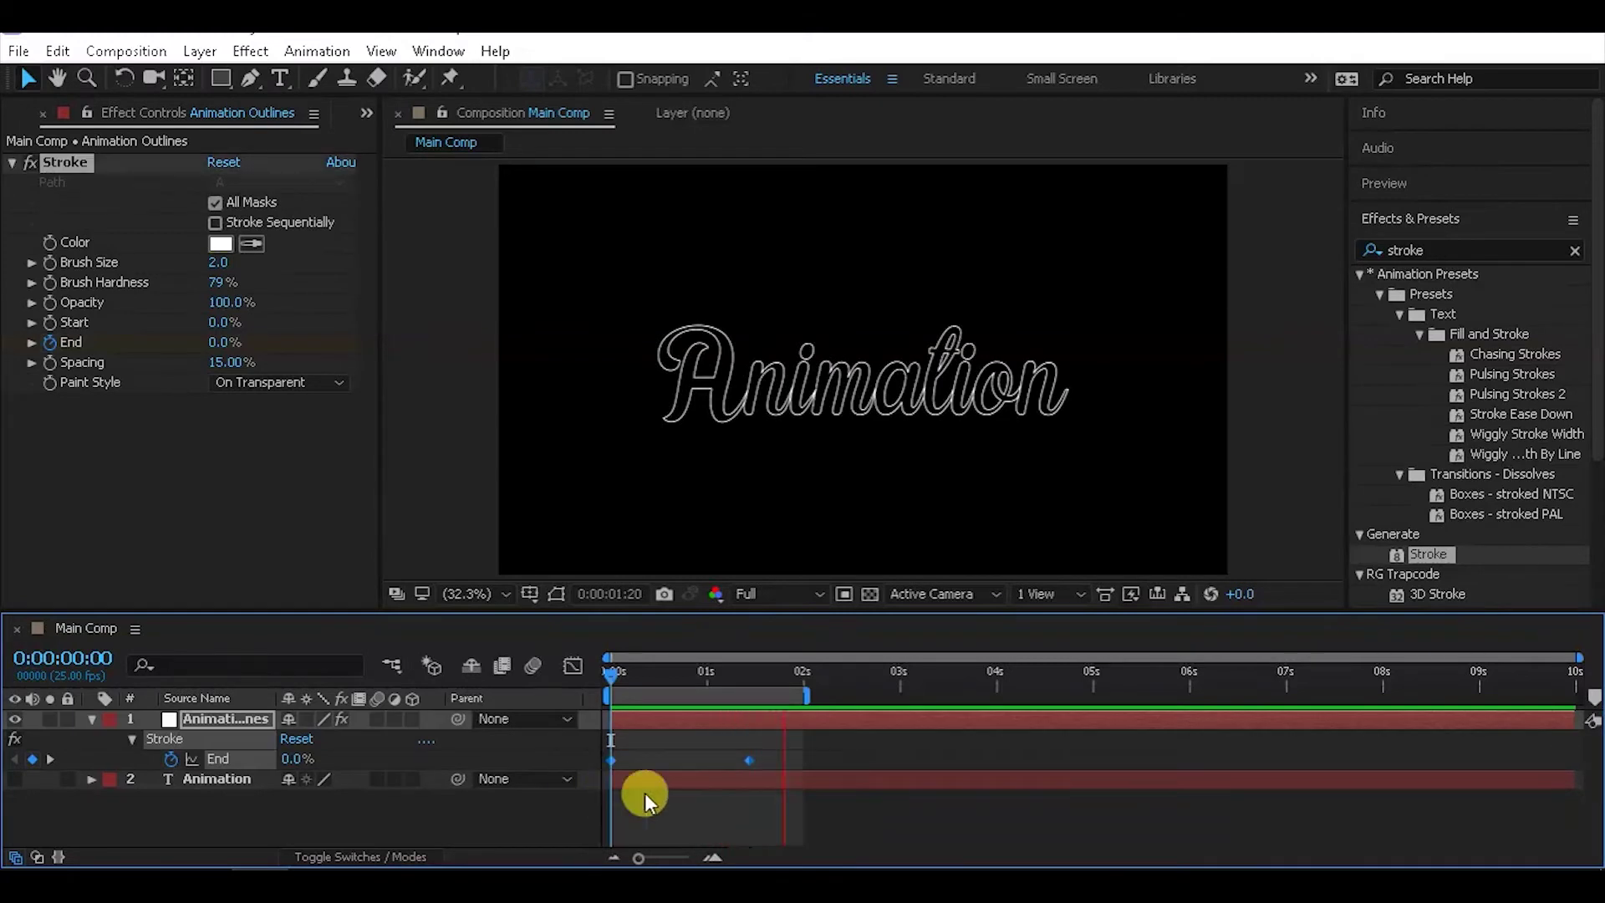
pyautogui.rightClick(750, 770)
pyautogui.moveTo(961, 746)
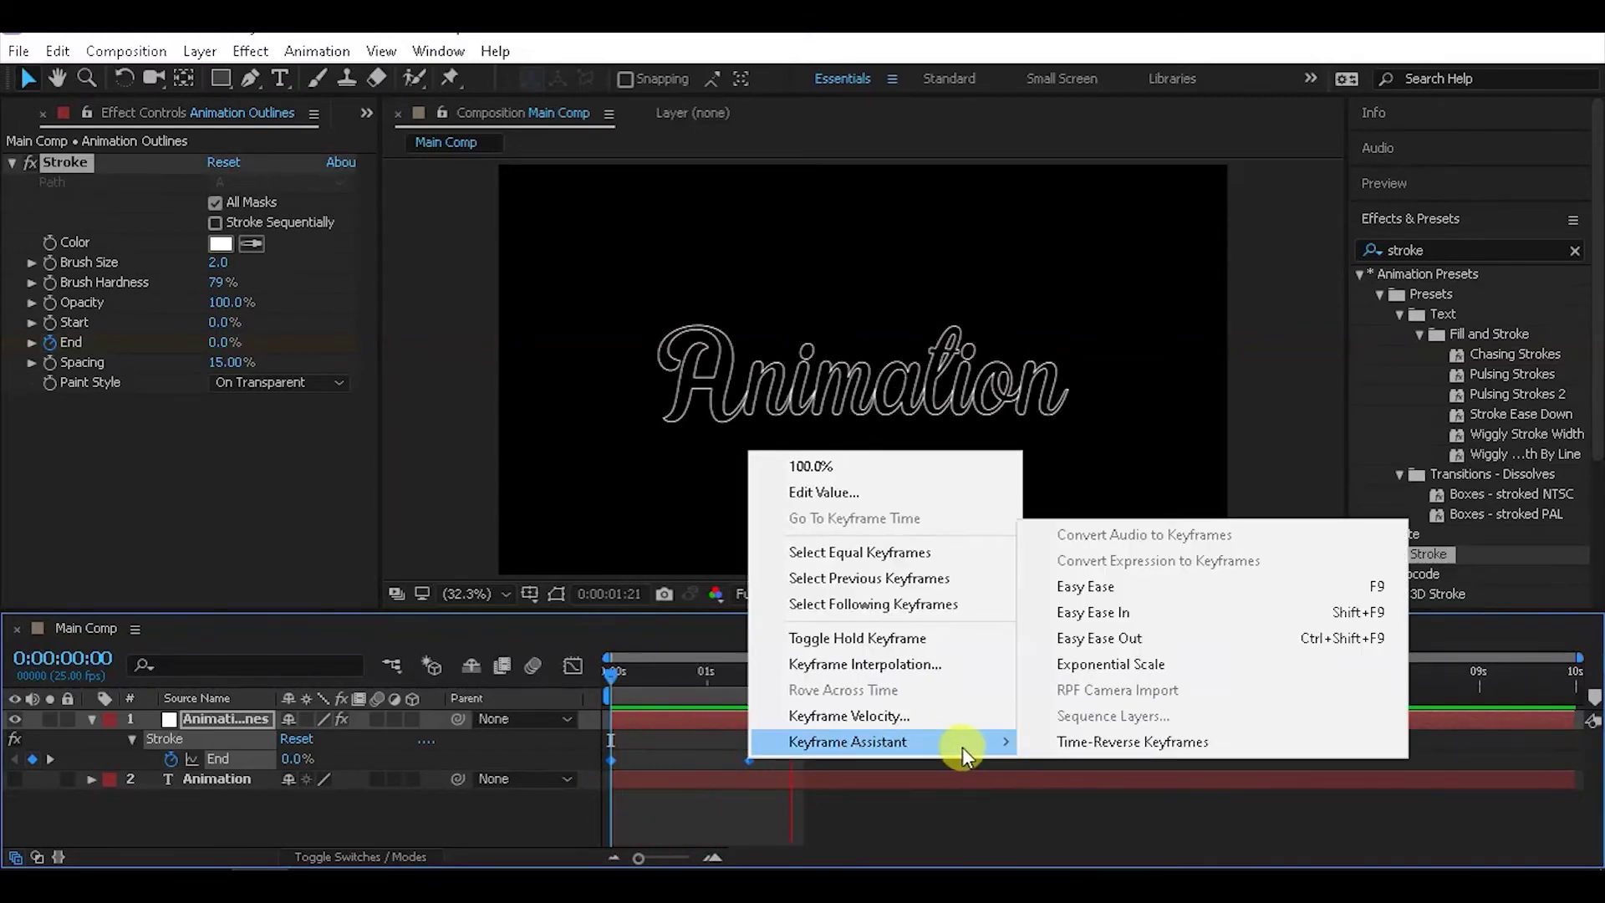
pyautogui.click(1375, 588)
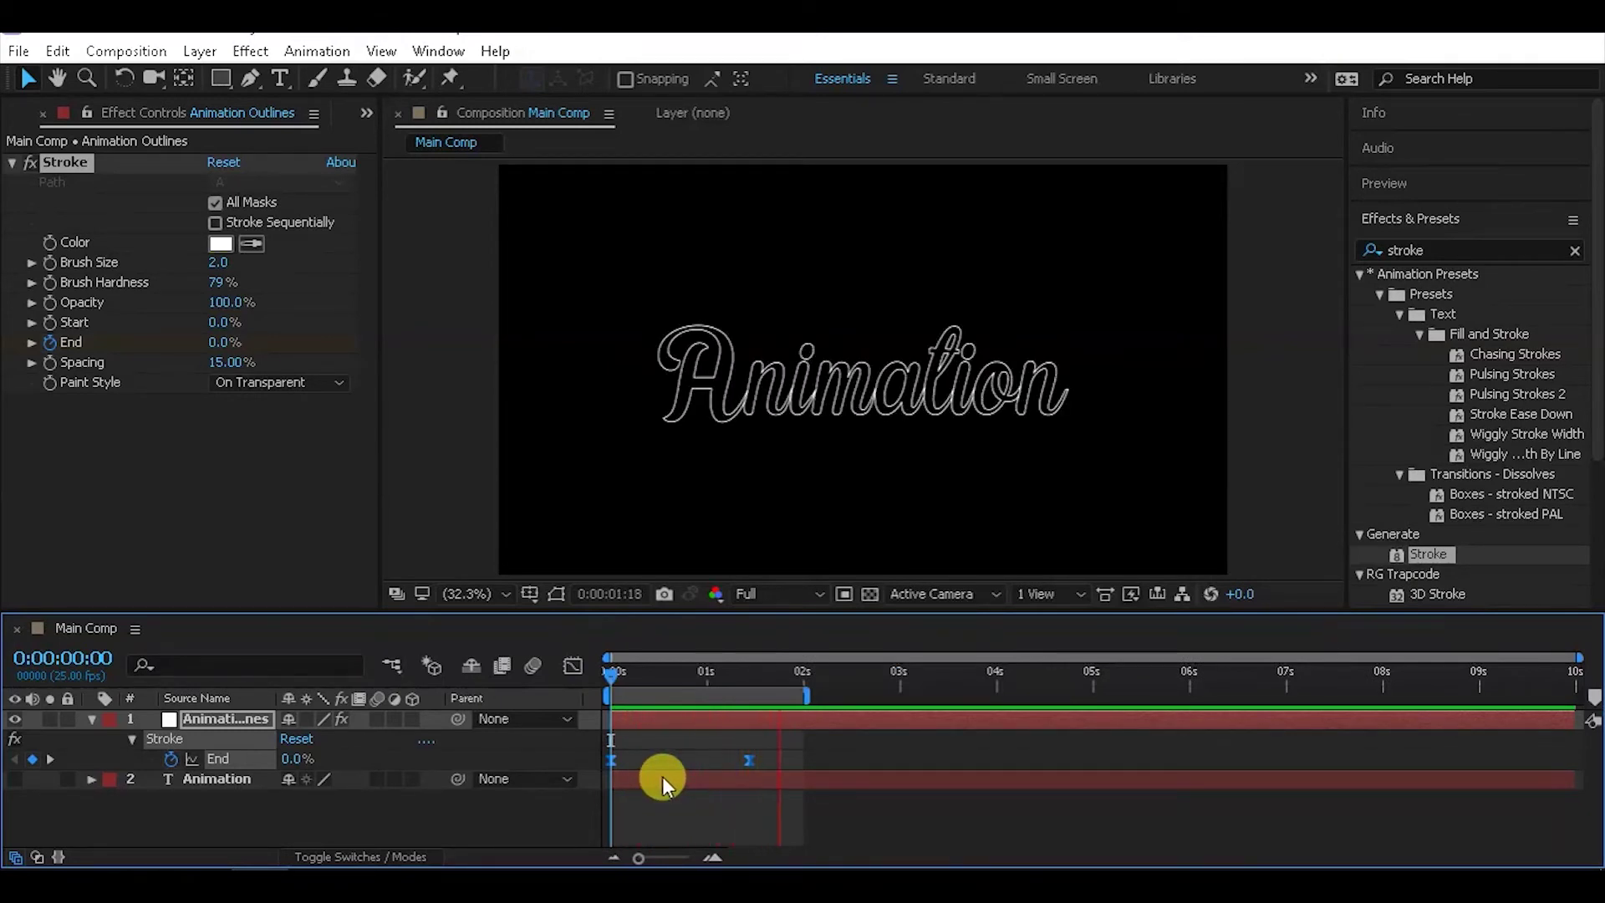
pyautogui.moveTo(796, 765); pyautogui.dragTo(564, 752)
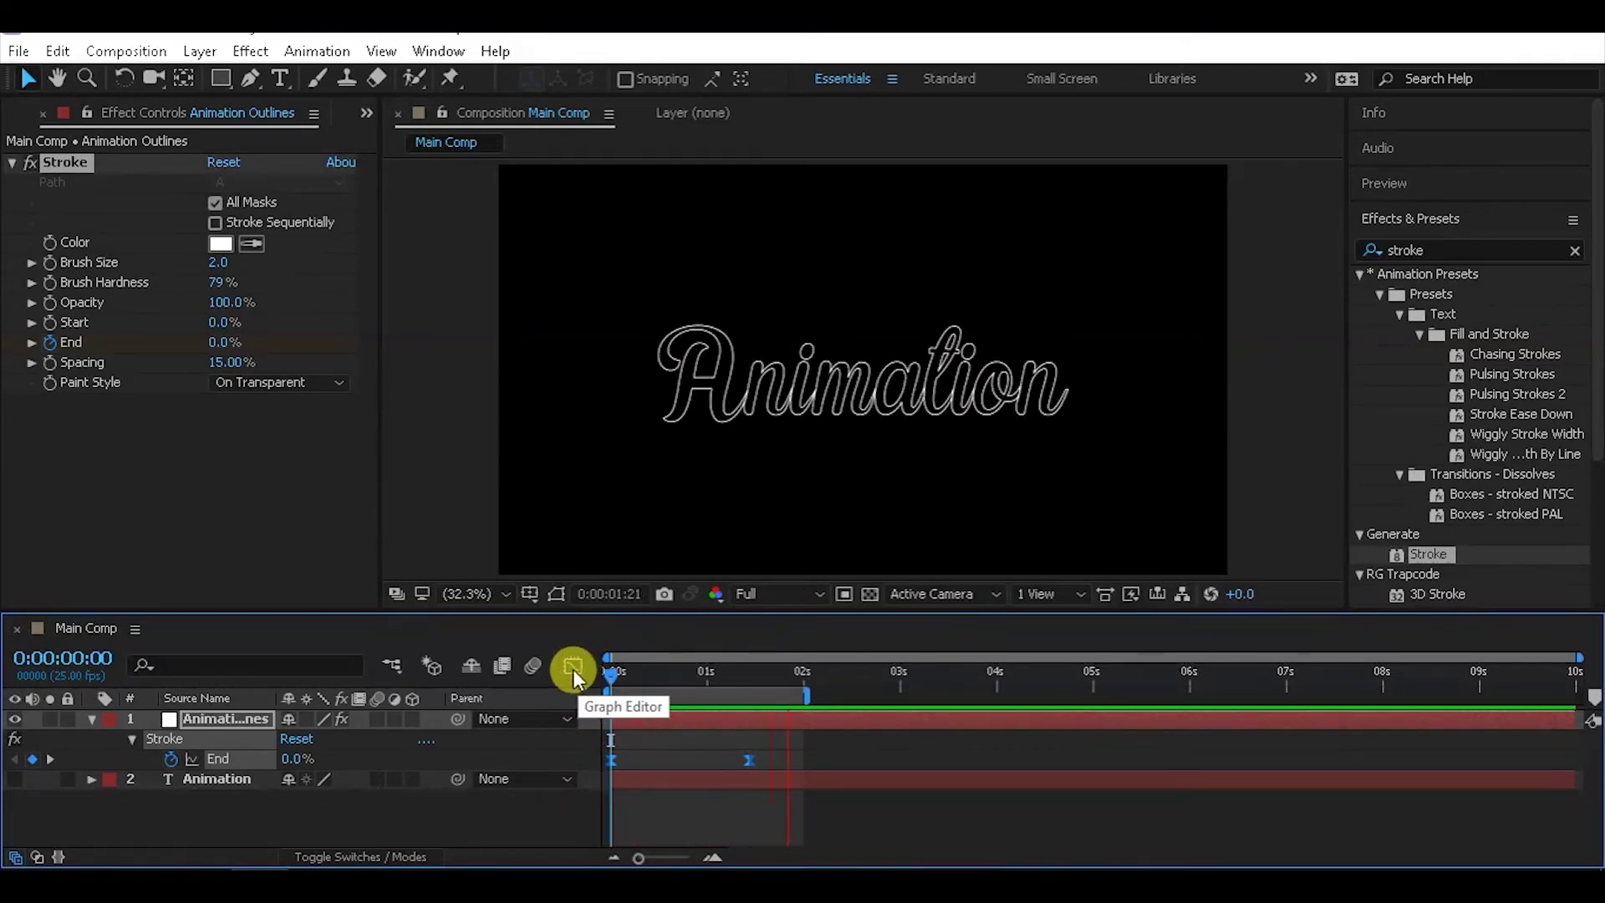
# In the End speed graph, shift the speed peak earlier, then return to the layer bars
pyautogui.click(572, 670)
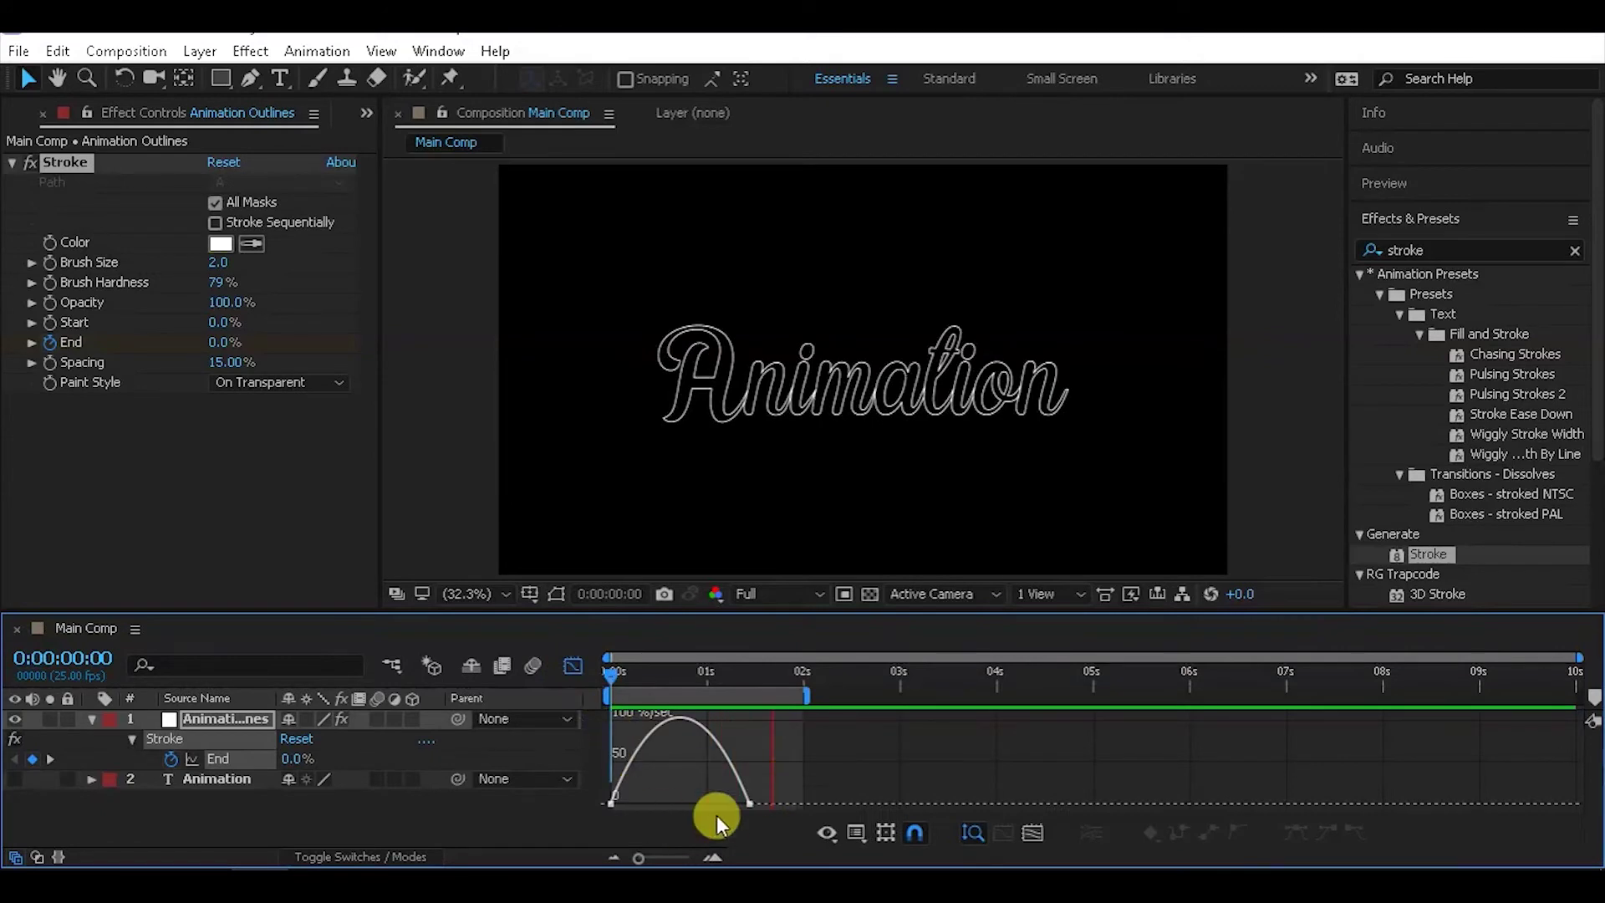
pyautogui.moveTo(726, 806); pyautogui.dragTo(682, 807)
pyautogui.click(572, 667)
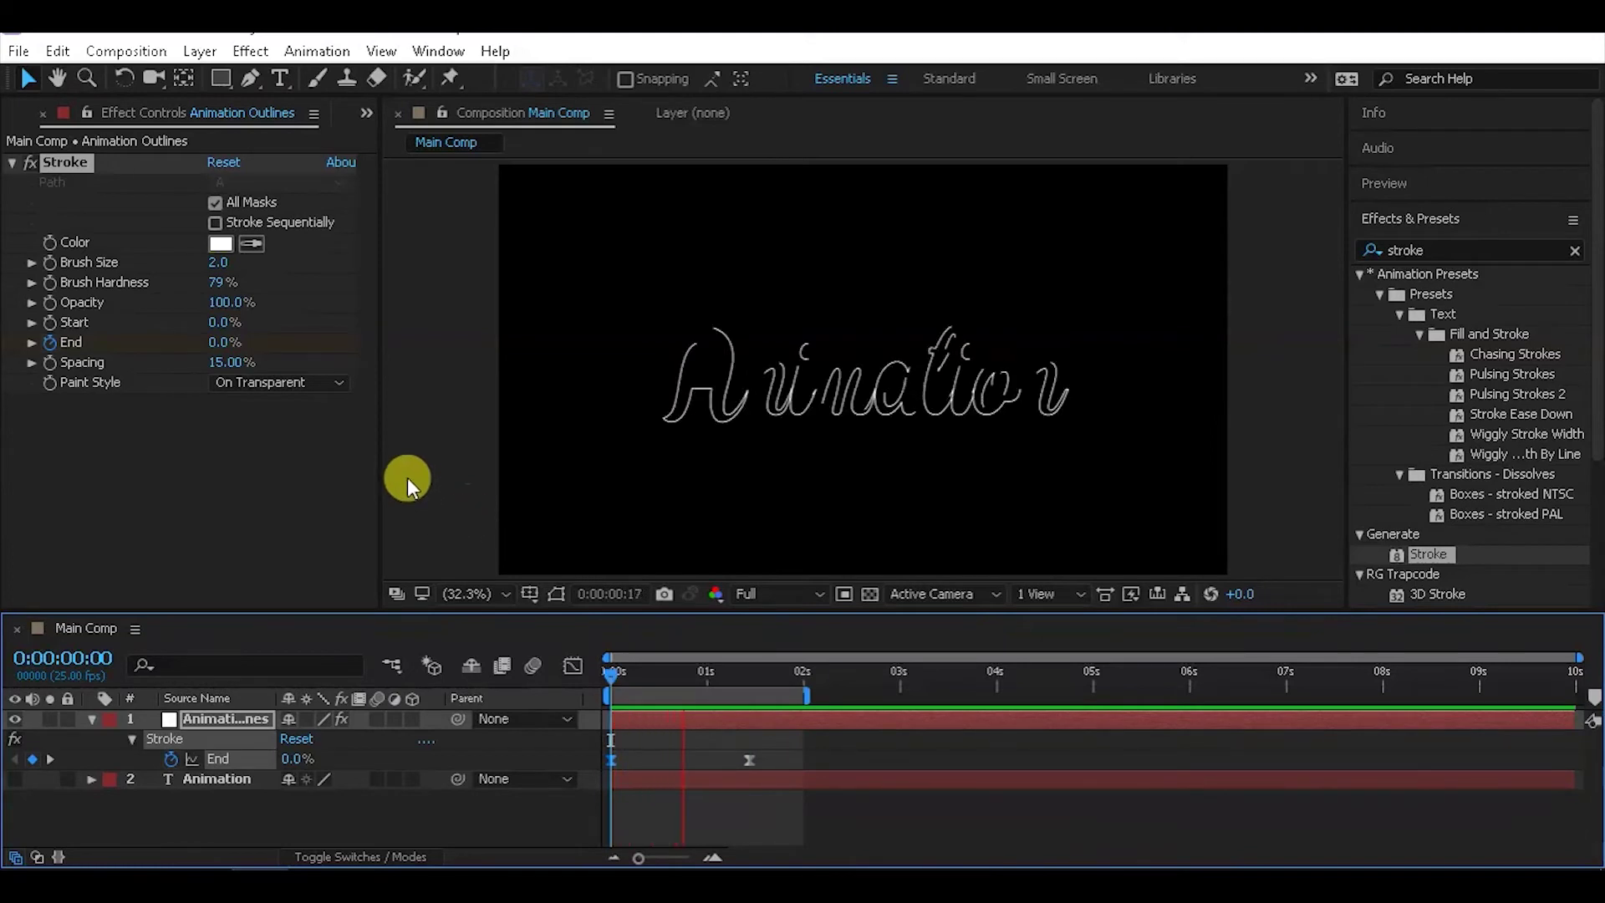
# Turn on Stroke Sequentially, stop the preview, and go to 0:00:01:20
pyautogui.click(215, 222)
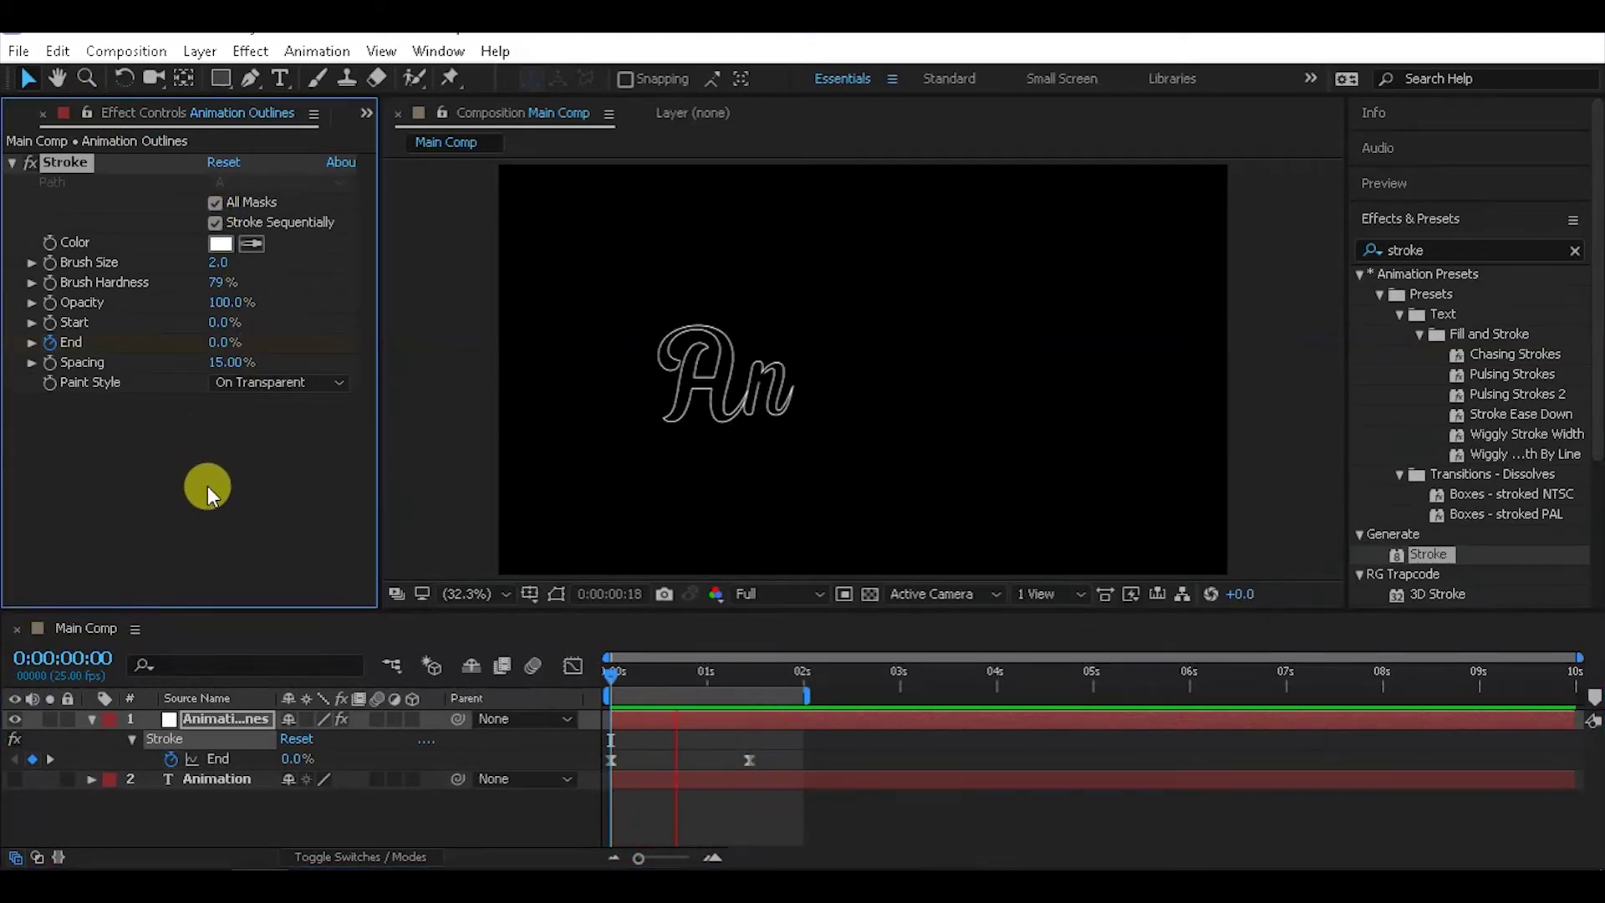
pyautogui.press('pageup')
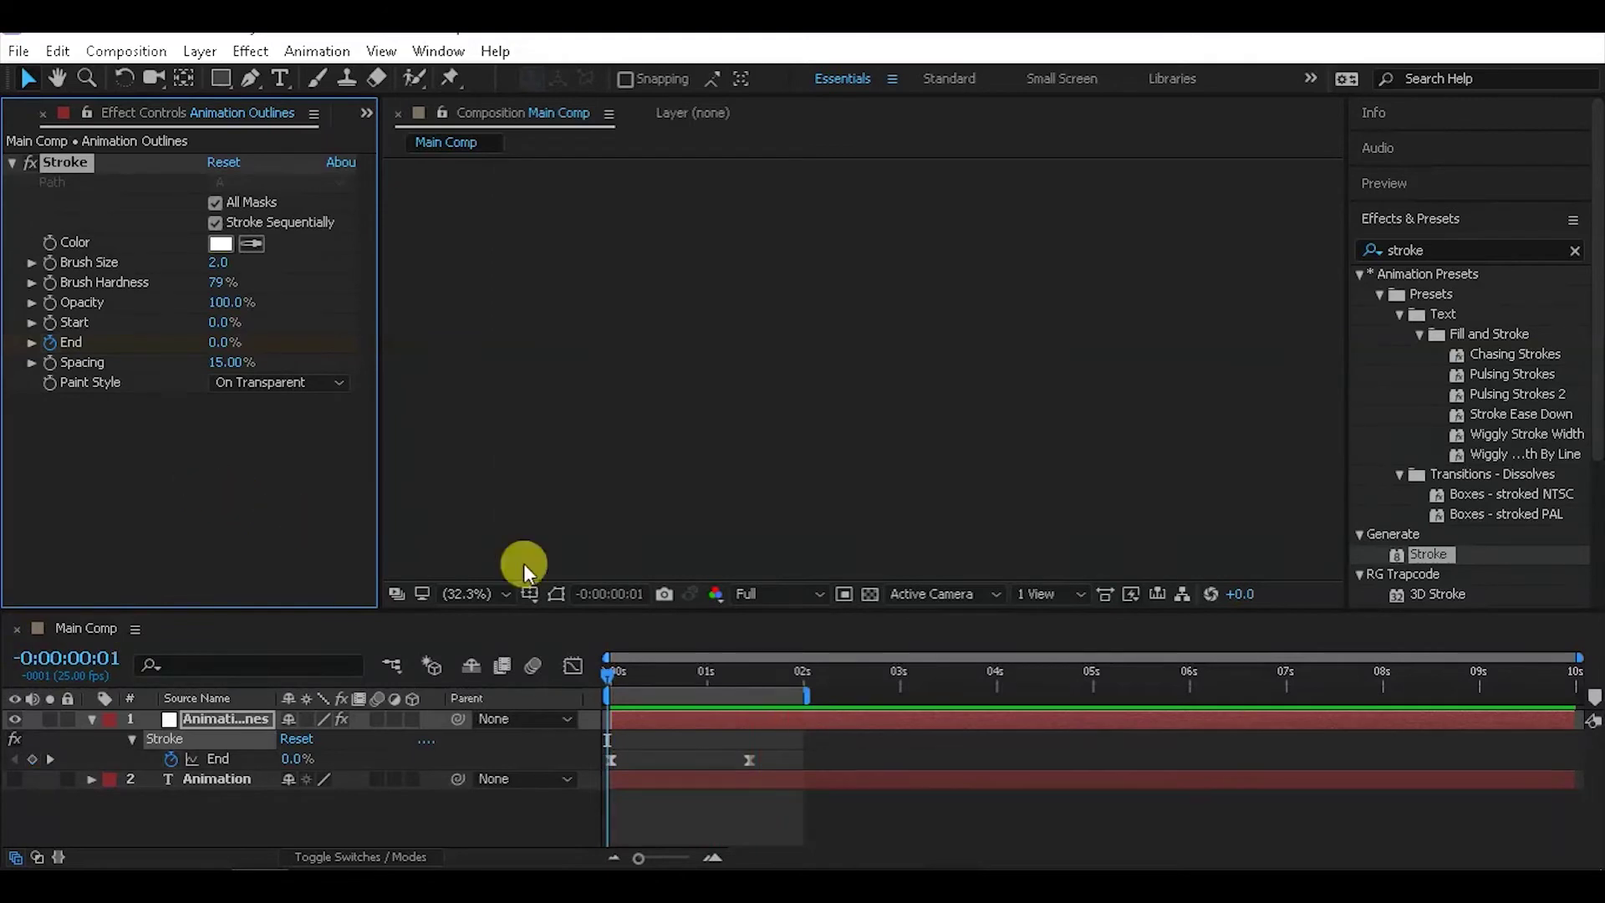
pyautogui.click(783, 664)
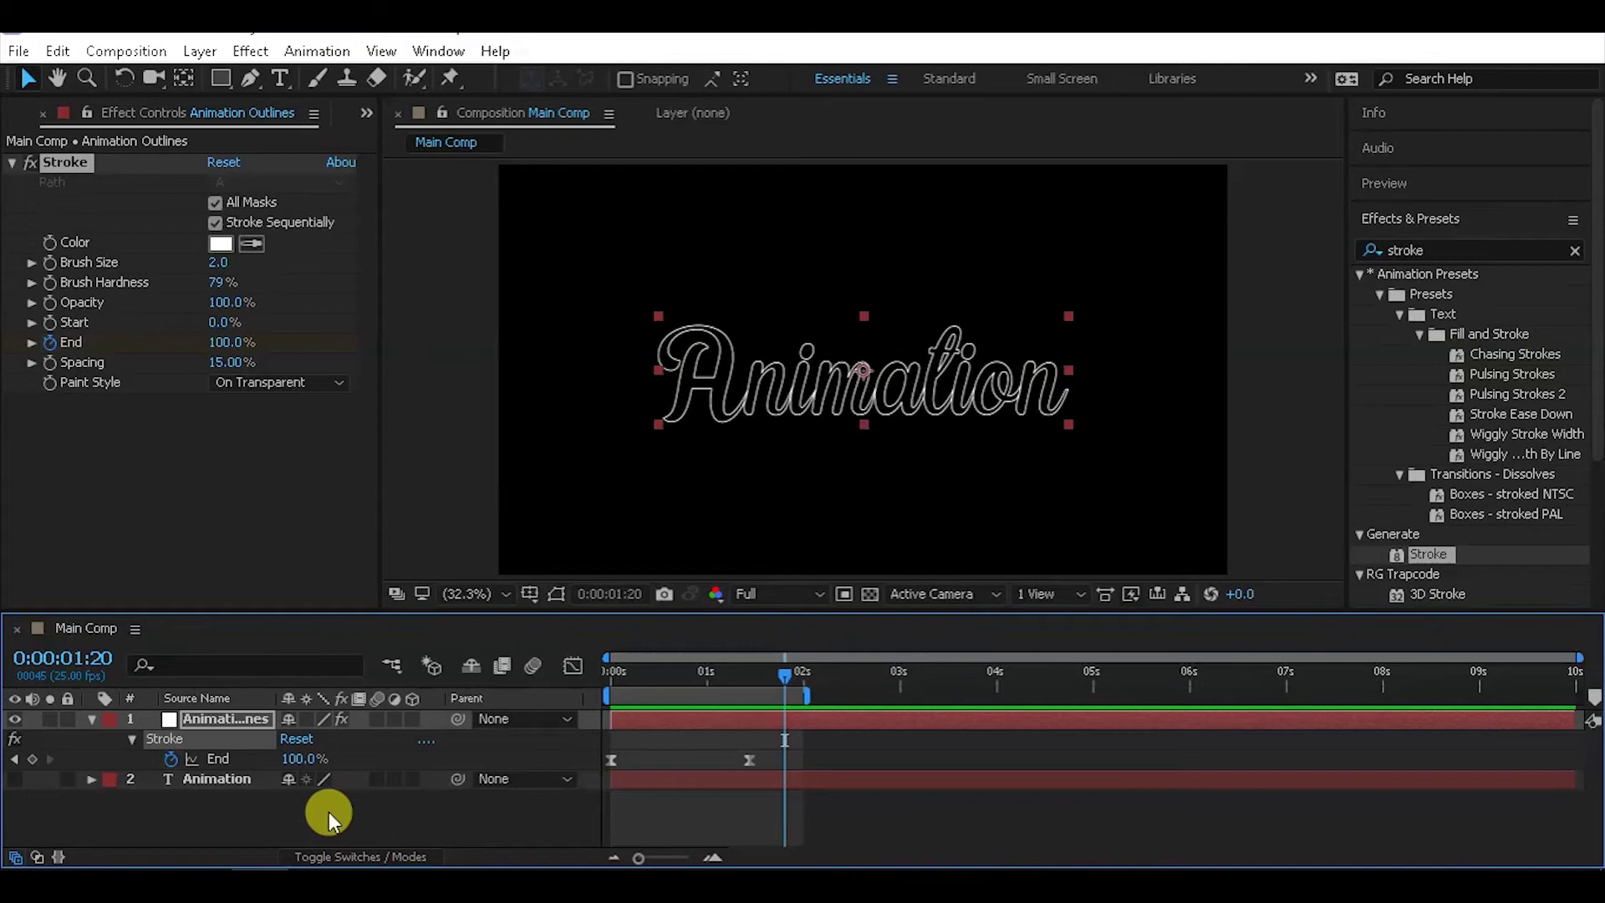
# Duplicate the Animation Outlines layer and delete the Stroke effect from the copy
pyautogui.press('u')
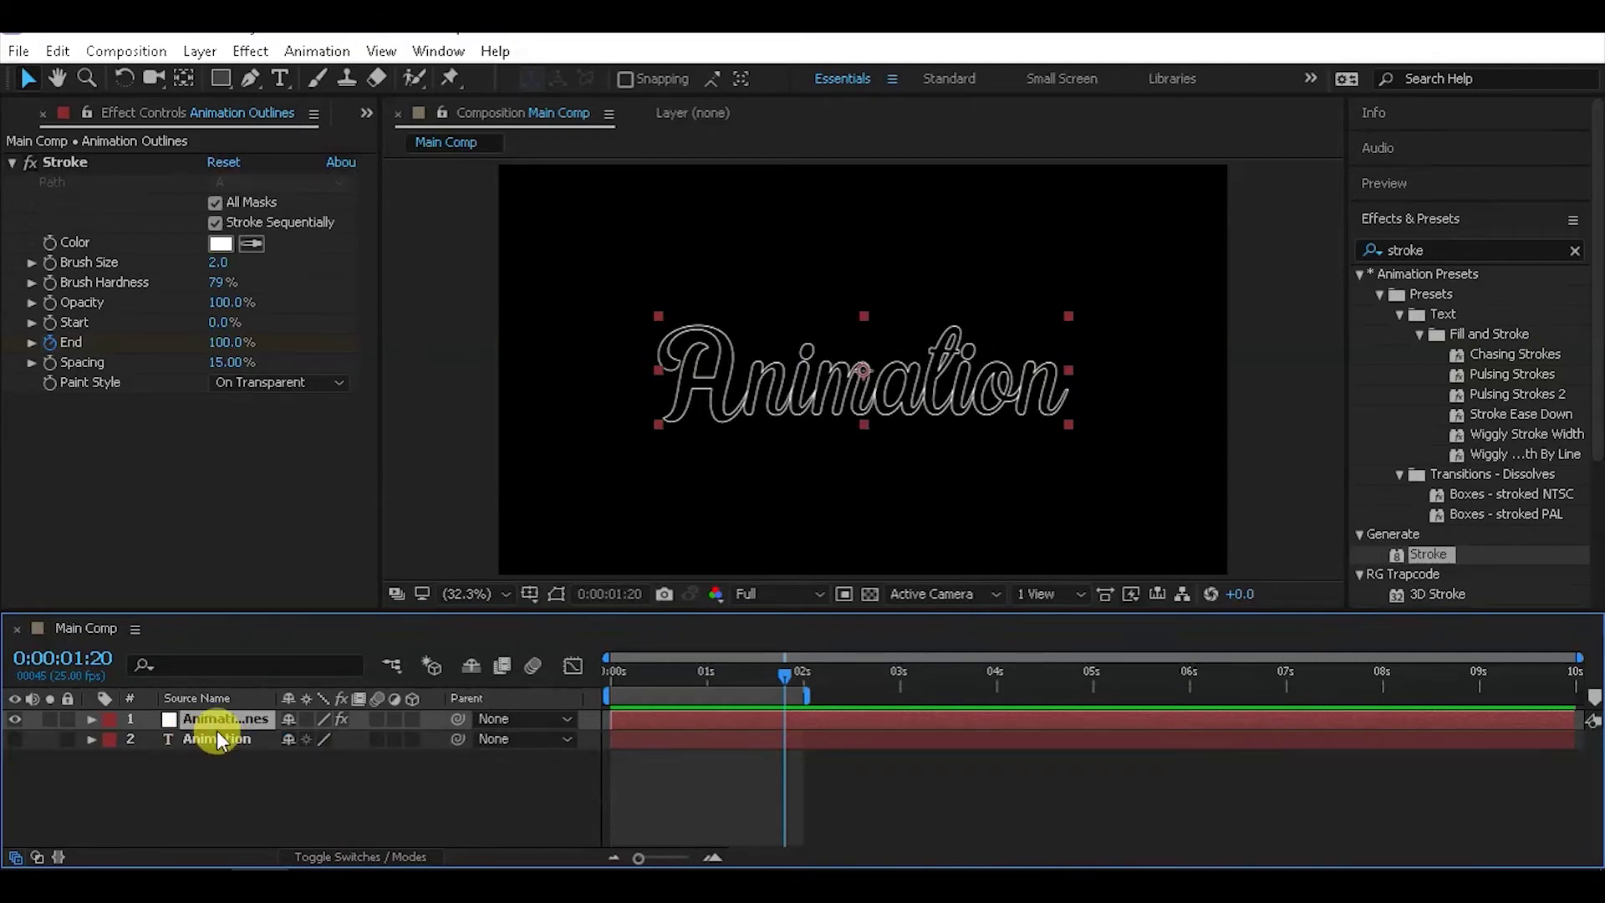
pyautogui.hotkey('ctrl', 'd')
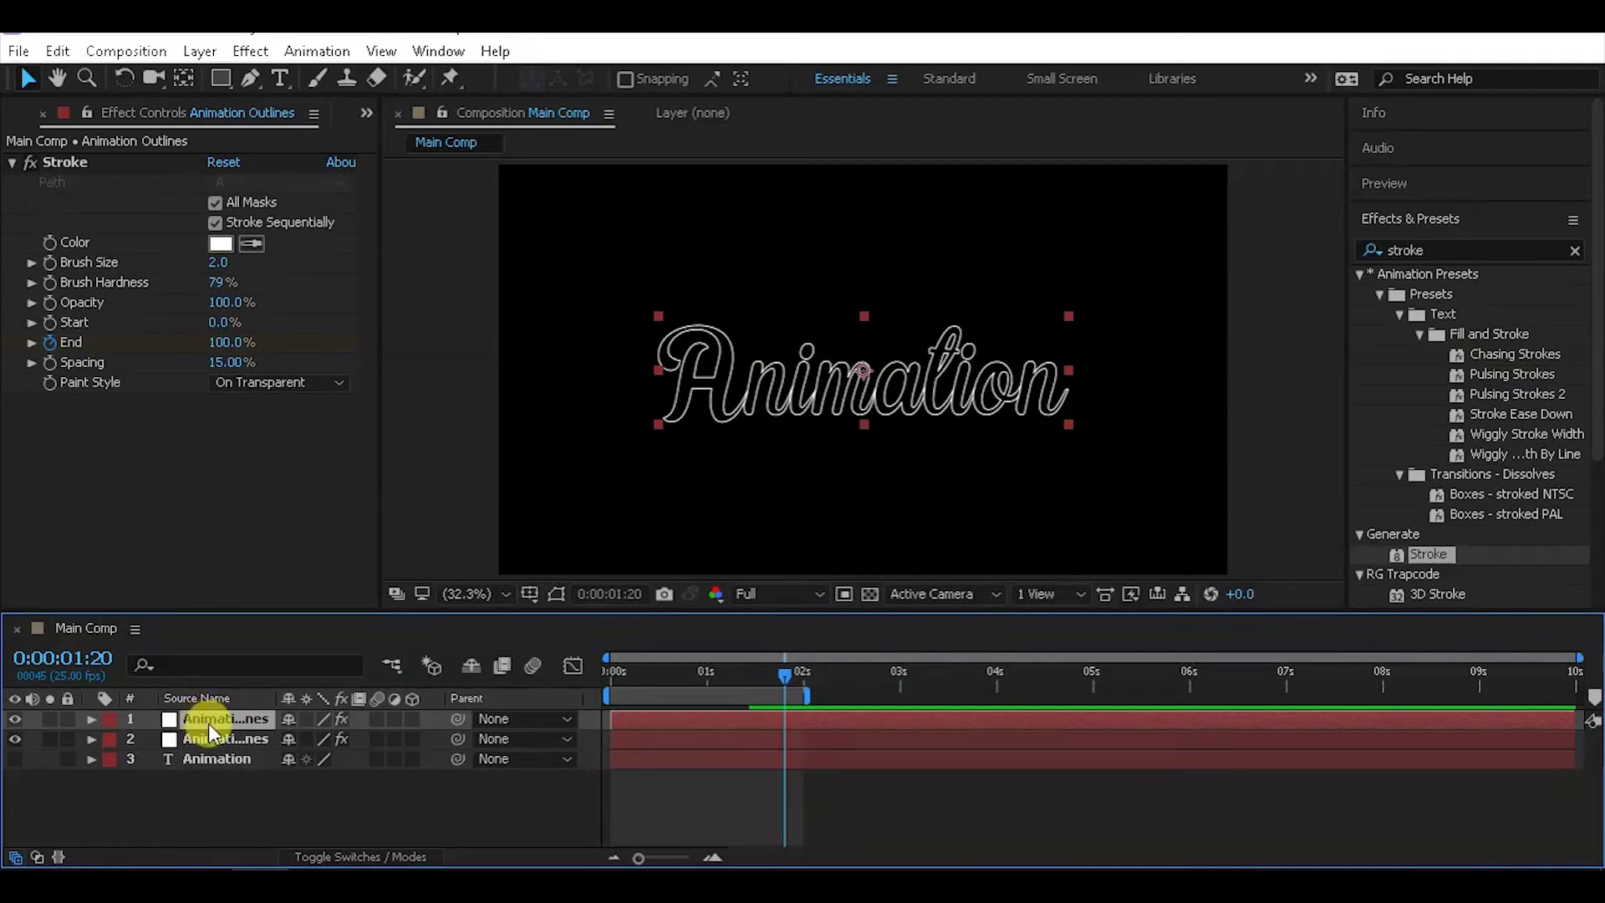
pyautogui.click(210, 737)
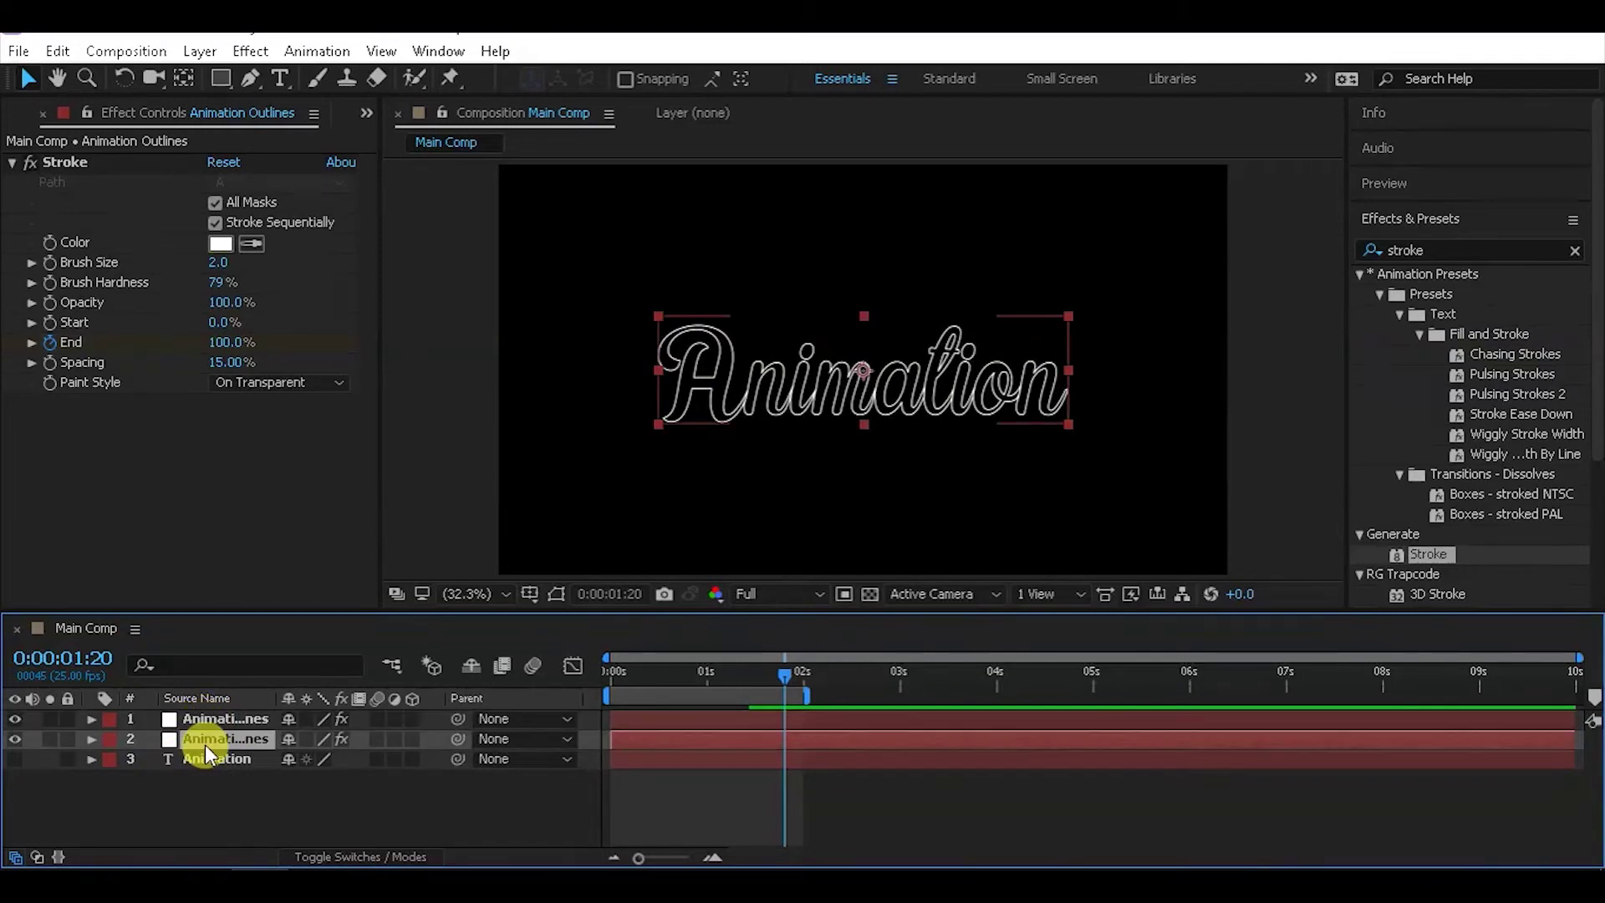
pyautogui.click(58, 168)
pyautogui.press('Delete')
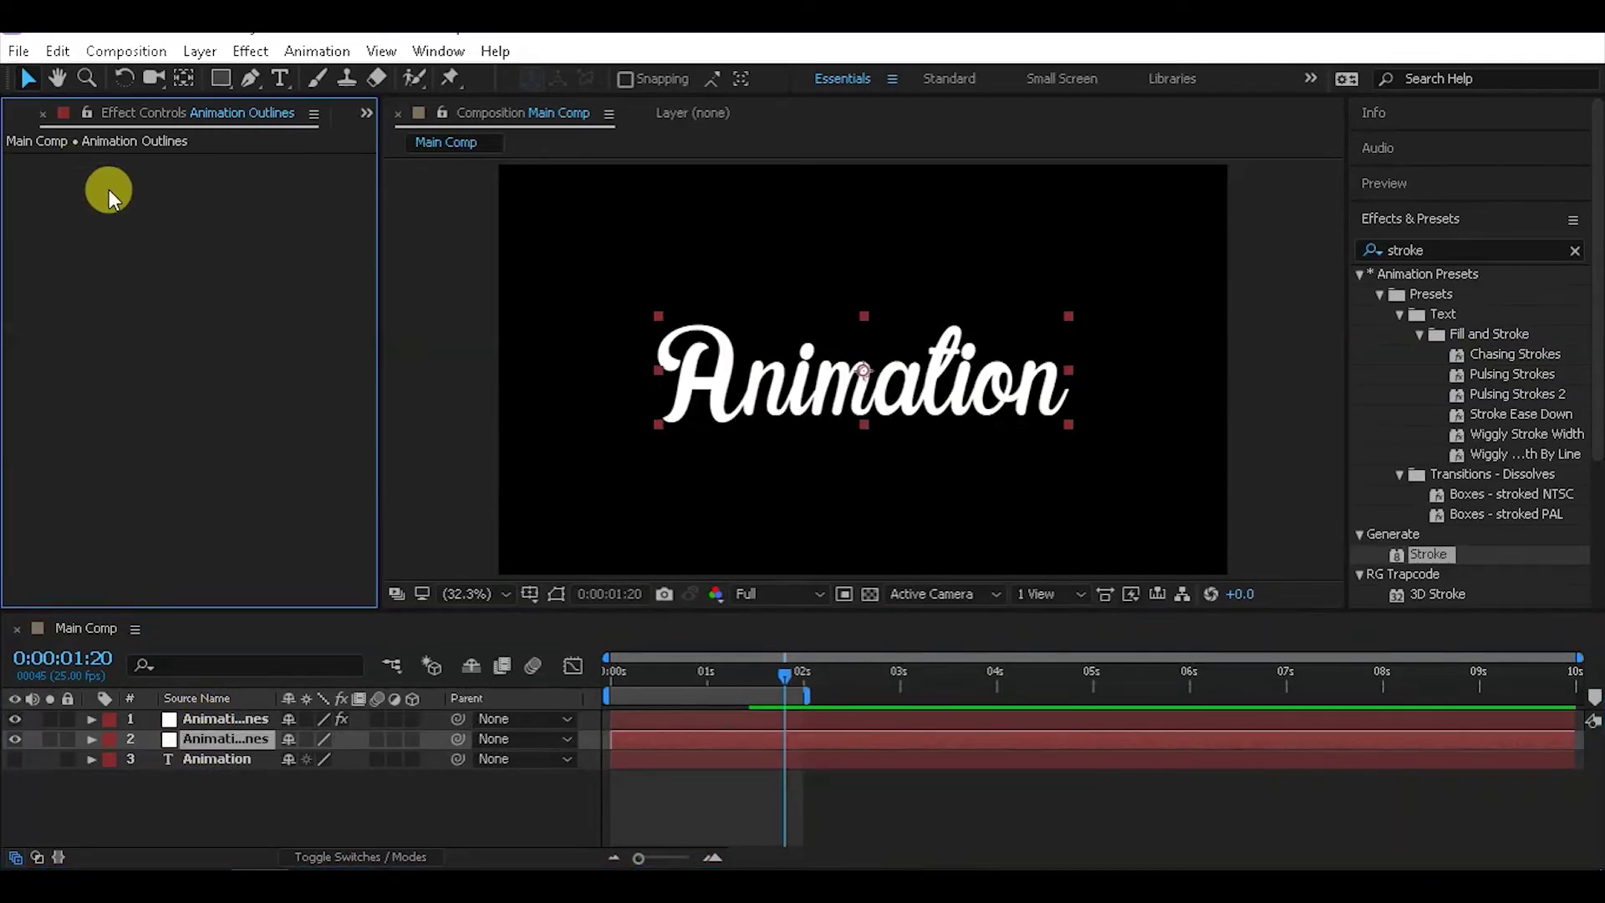
# At 0:00:01:12, apply the Linear Wipe effect to the duplicated layer
pyautogui.moveTo(708, 666); pyautogui.dragTo(755, 671)
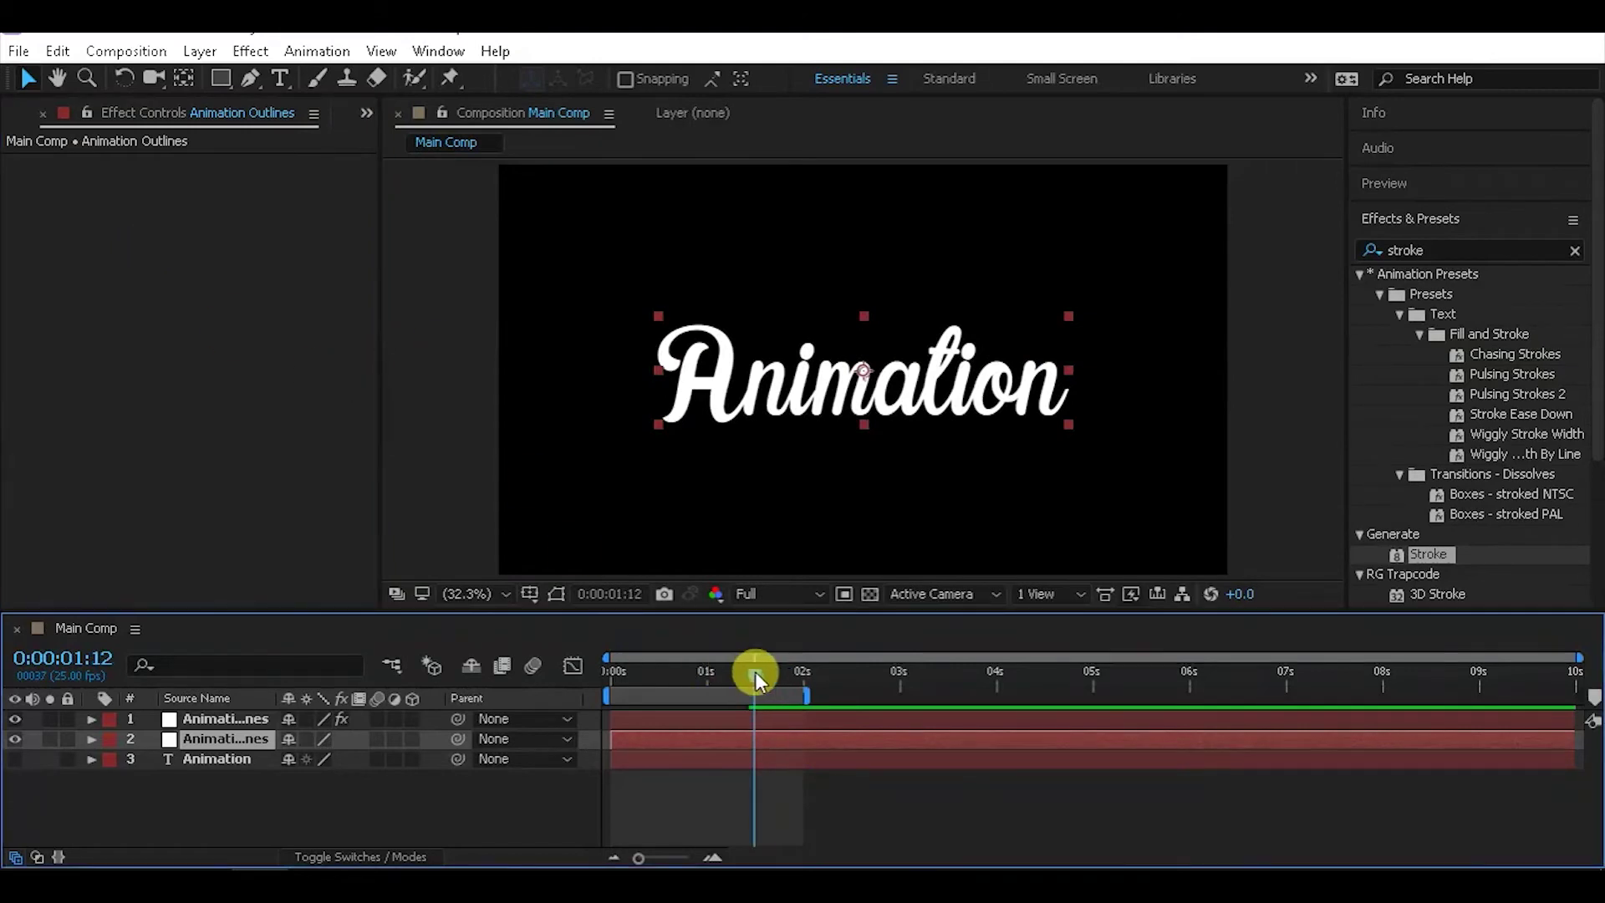
pyautogui.click(1462, 225)
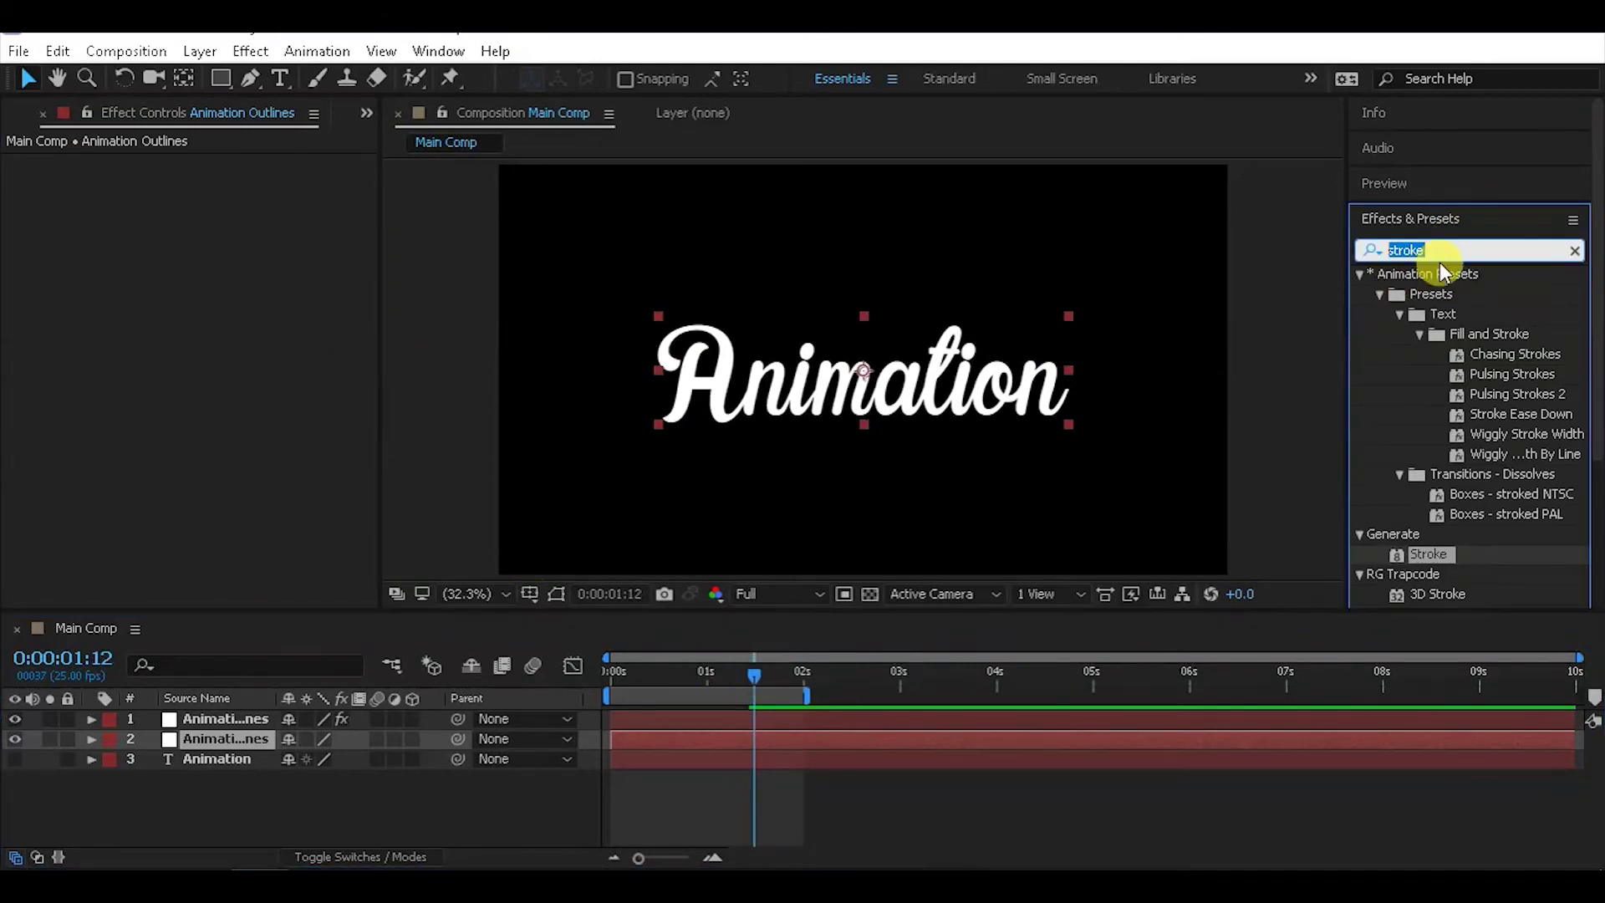
pyautogui.write('linea')
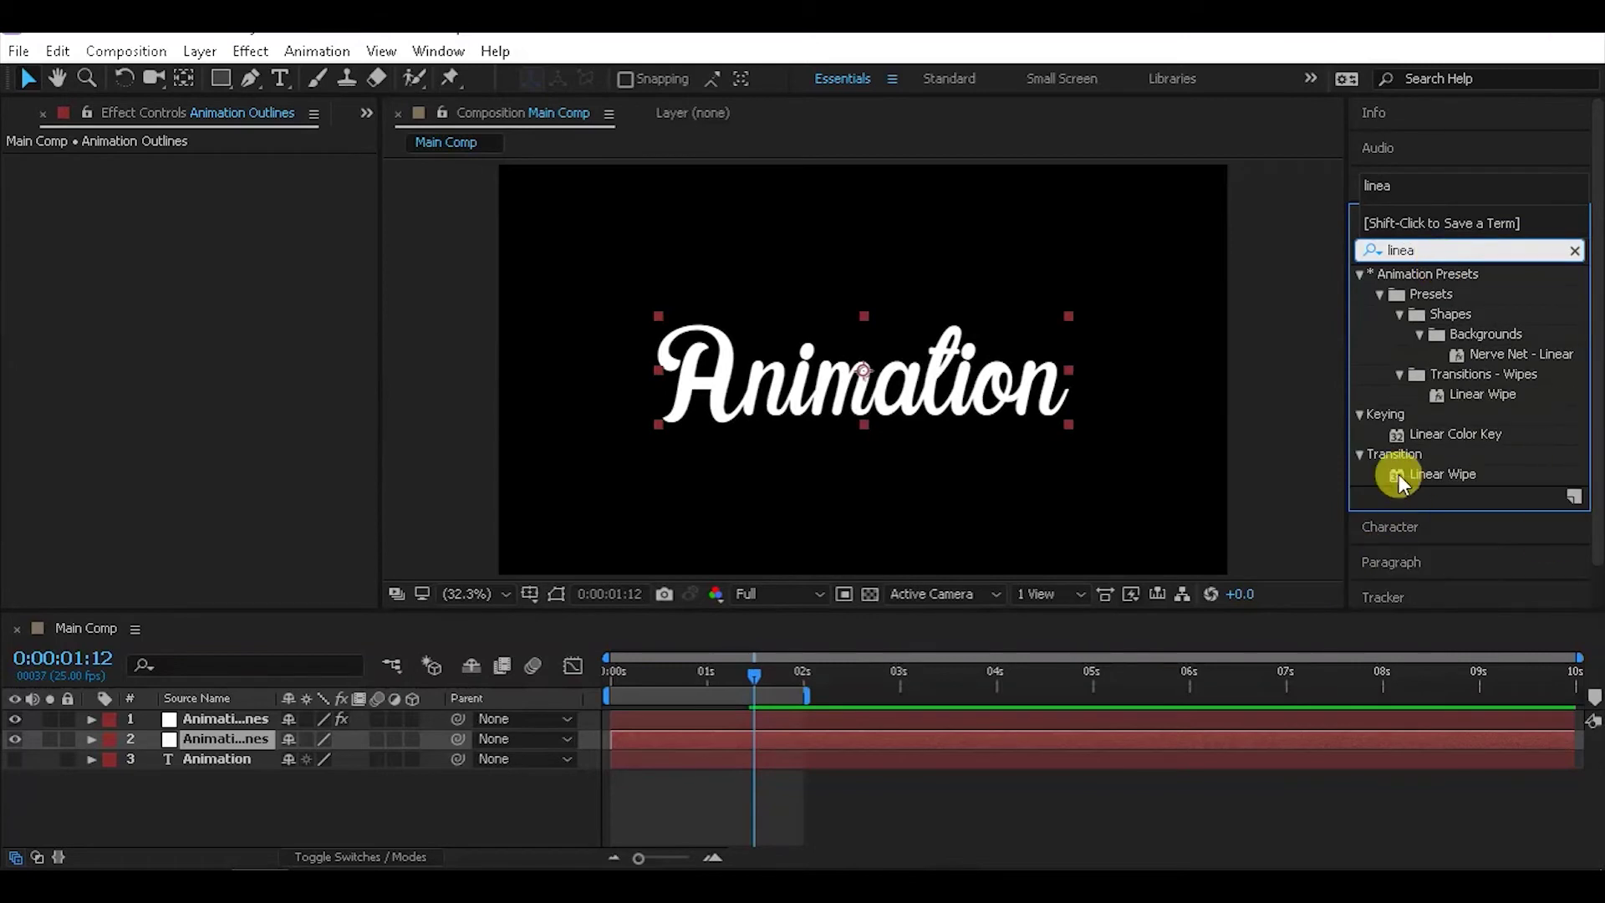
pyautogui.moveTo(1421, 474); pyautogui.dragTo(179, 741)
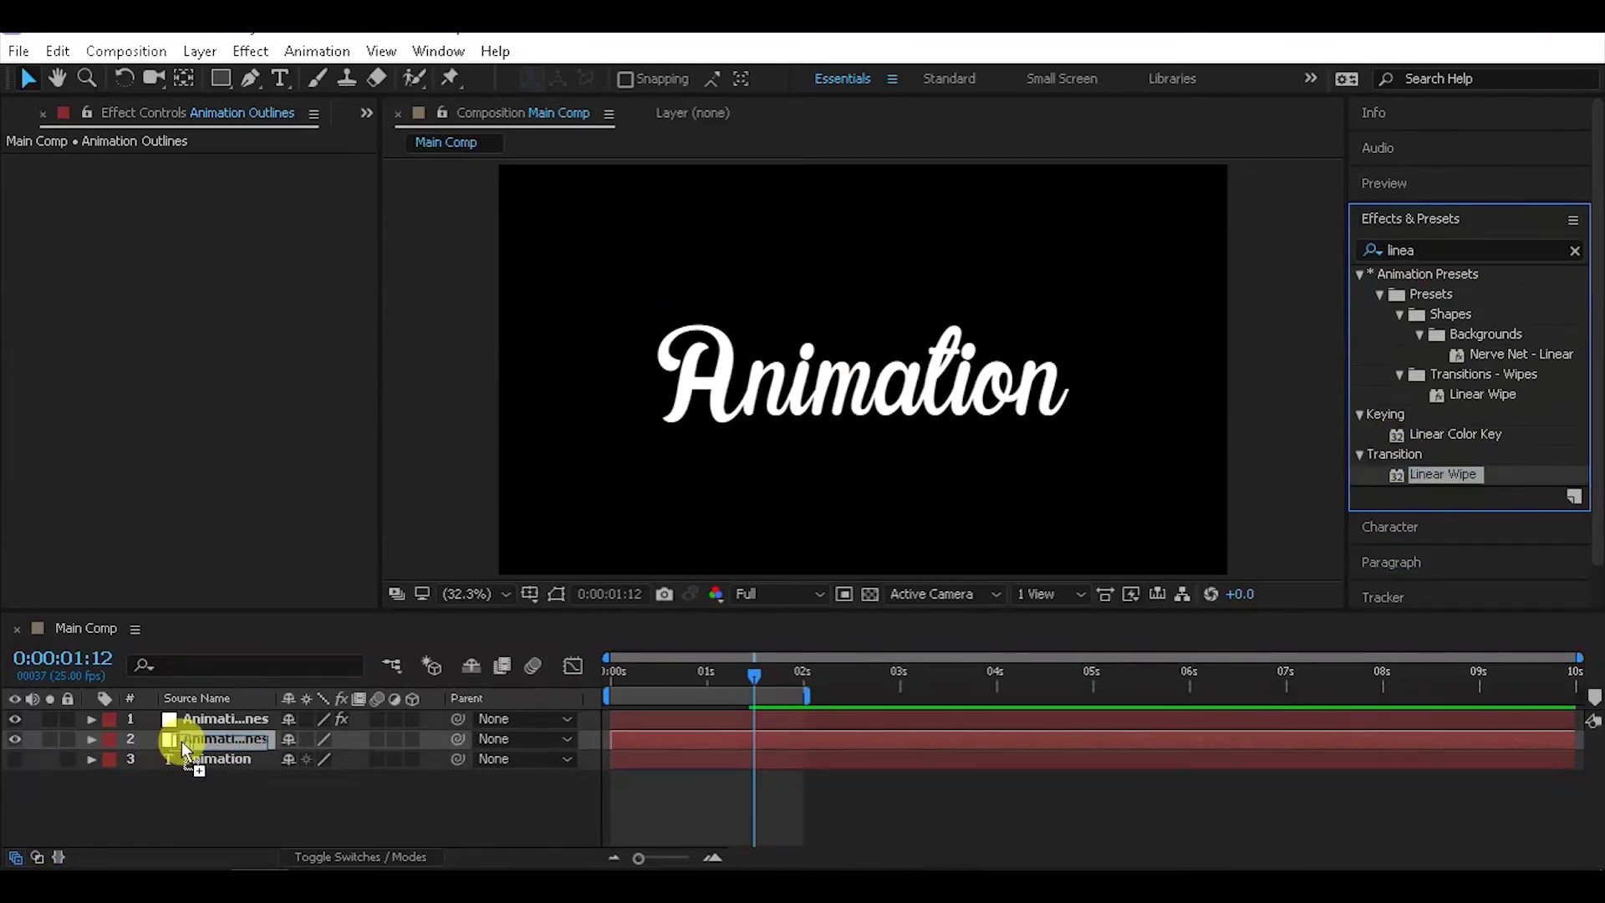
pyautogui.moveTo(182, 740); pyautogui.dragTo(182, 740)
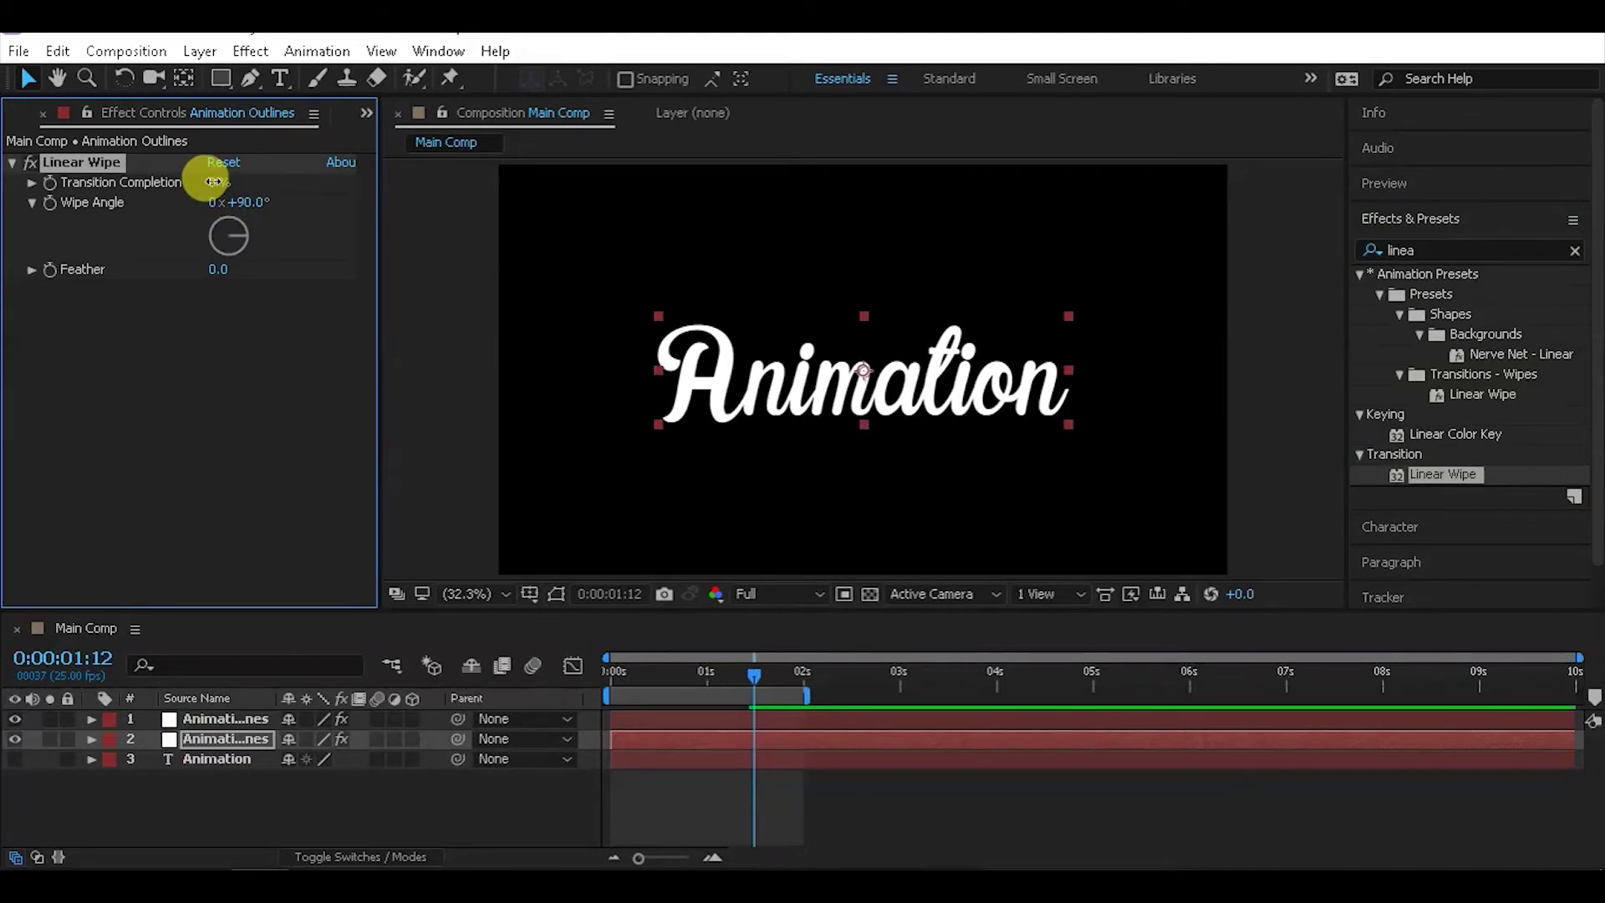
# Set the wipe angle to 270° and Transition Completion to 91%, hiding the fill
pyautogui.moveTo(214, 182); pyautogui.dragTo(282, 190)
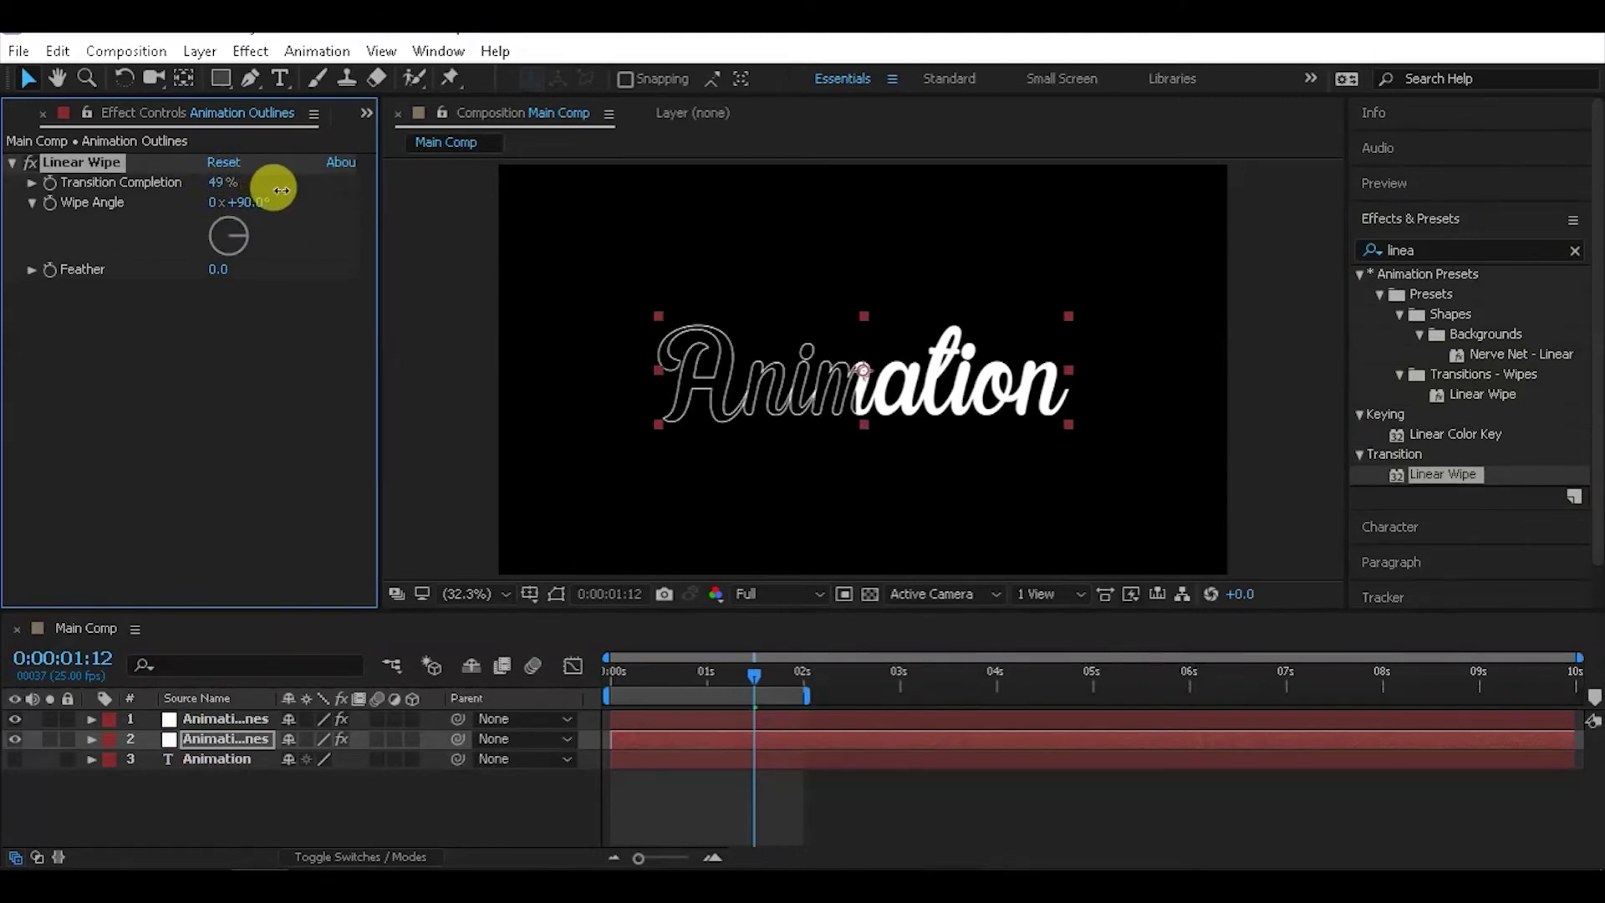
pyautogui.click(244, 203)
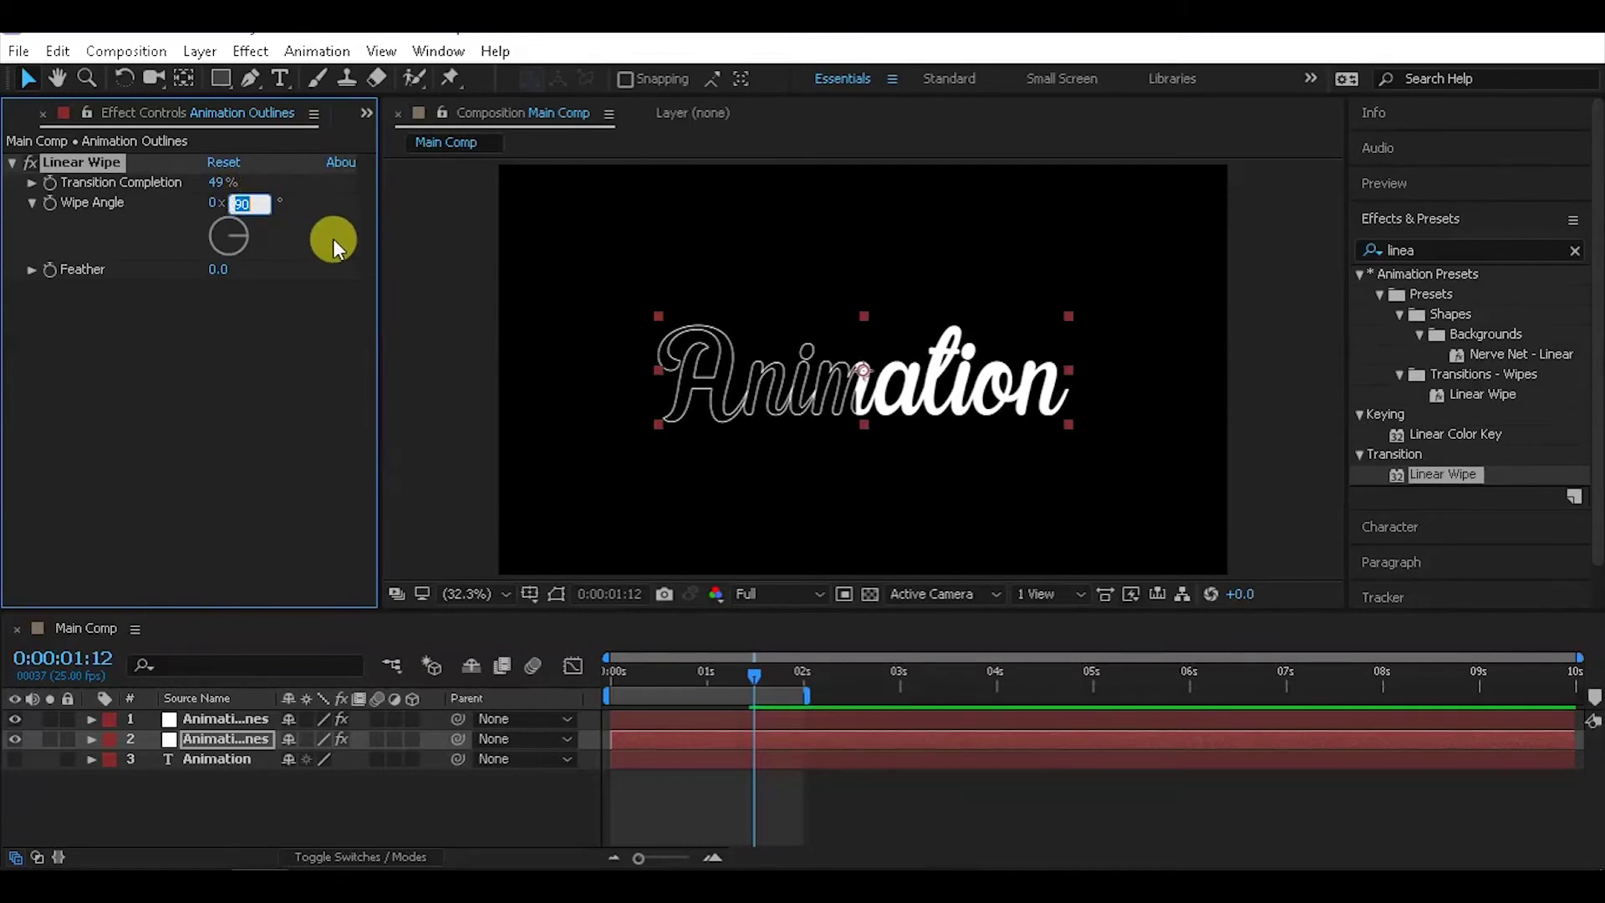
pyautogui.write('270')
pyautogui.press('Return')
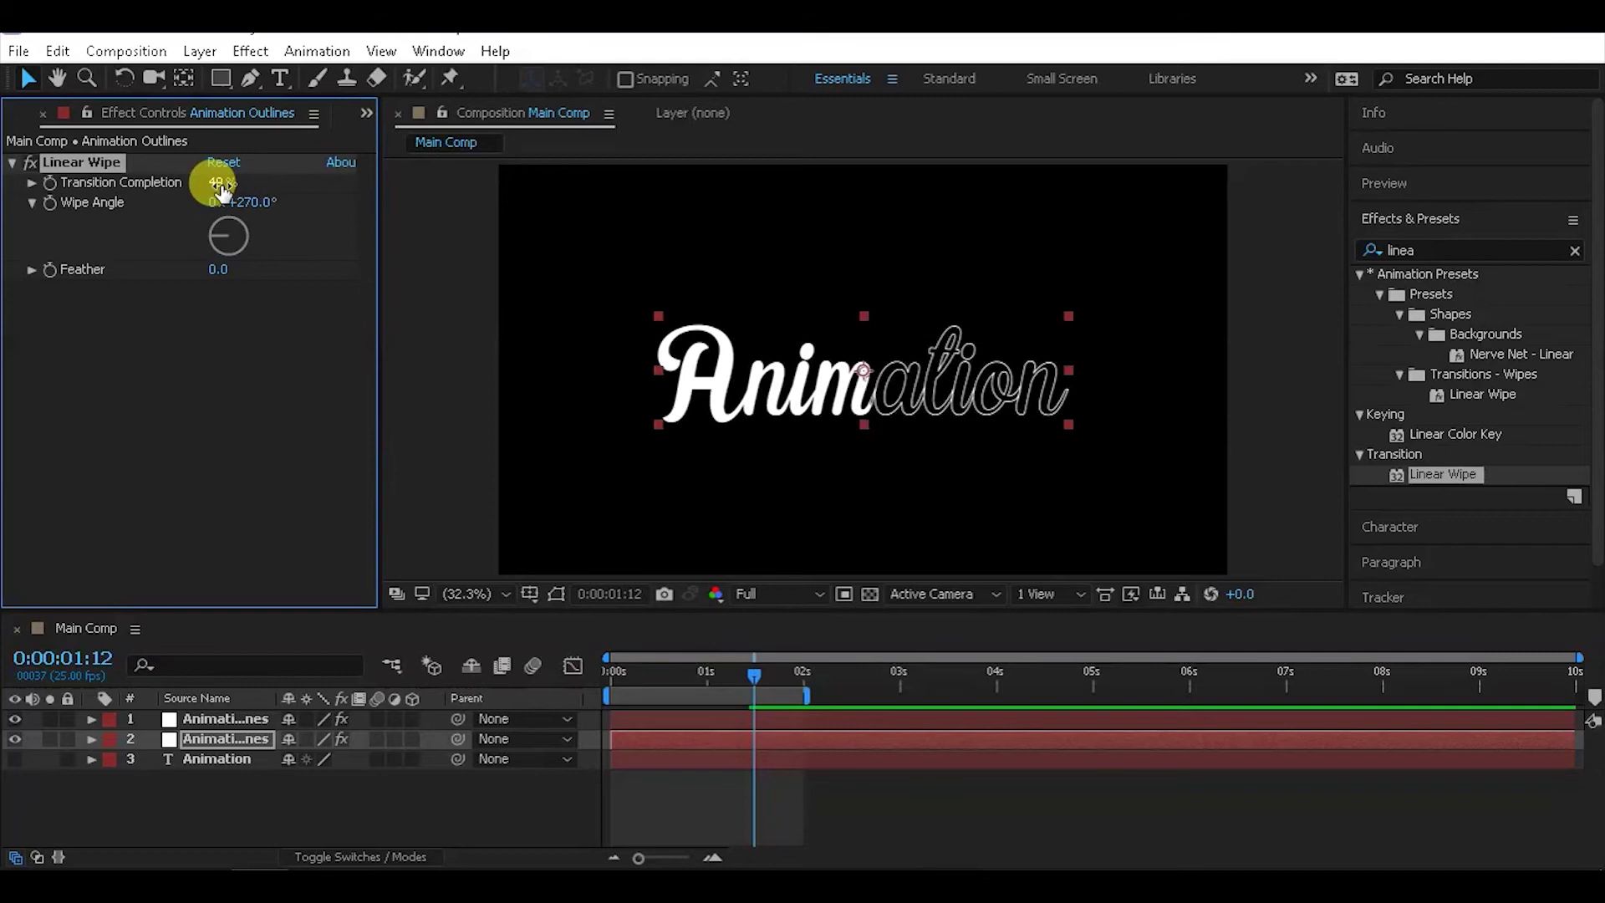
pyautogui.moveTo(222, 190); pyautogui.dragTo(259, 189)
# Check the reveal at 0:00:00:19, then set Transition Completion to 0% at 0:00:01:13
pyautogui.click(754, 679)
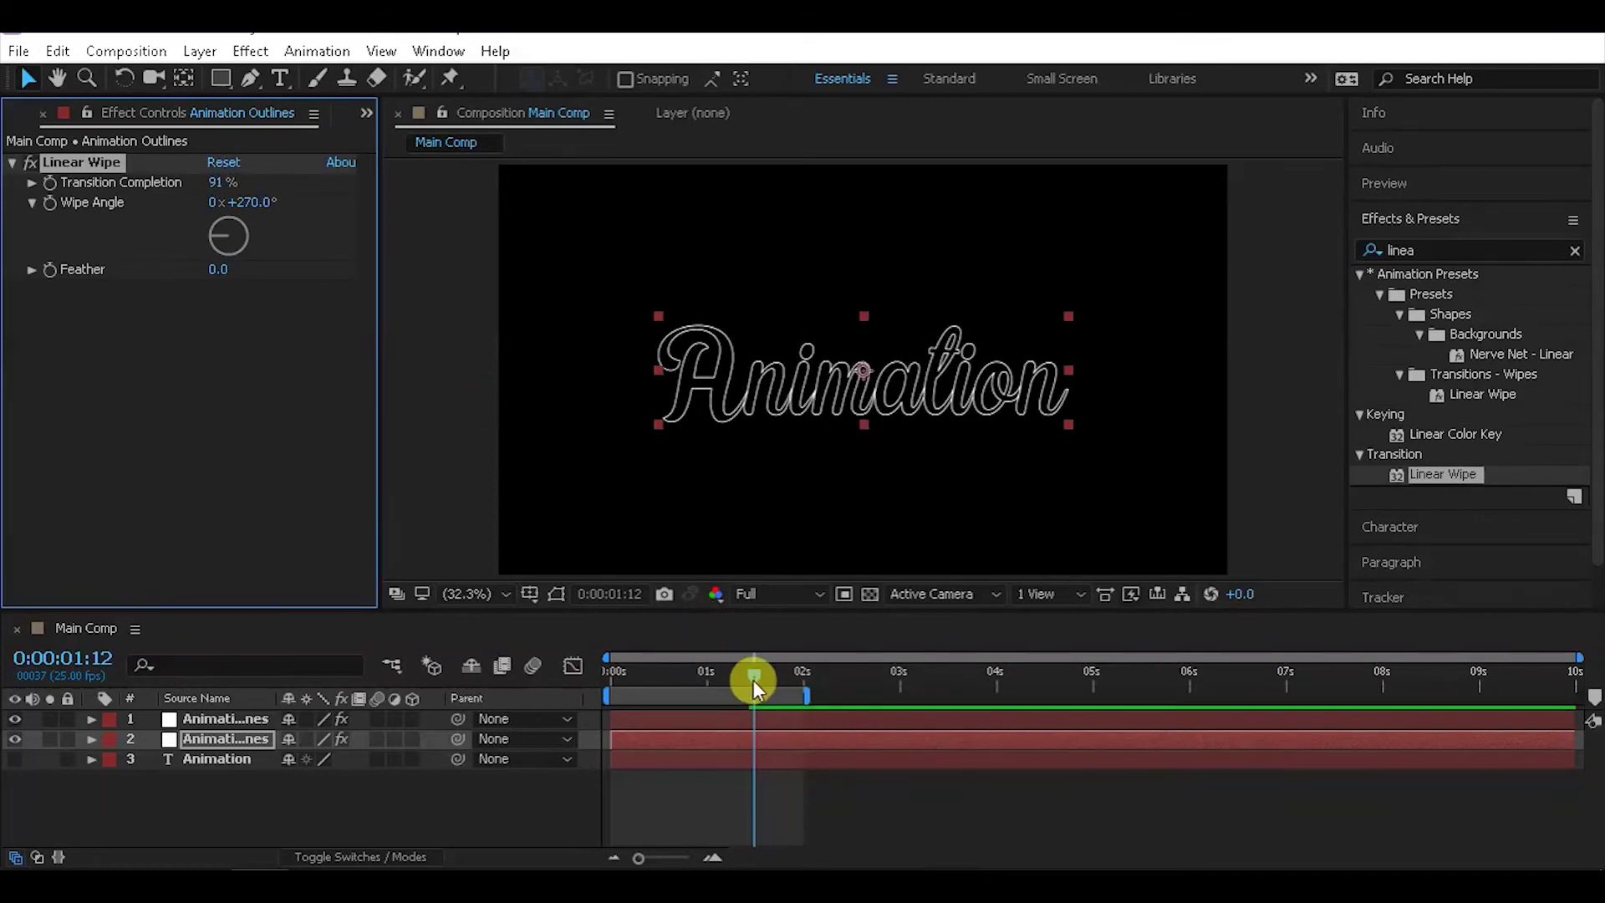
pyautogui.moveTo(754, 680)
pyautogui.mouseDown()
pyautogui.moveTo(686, 695)
pyautogui.moveTo(731, 702)
pyautogui.mouseUp()
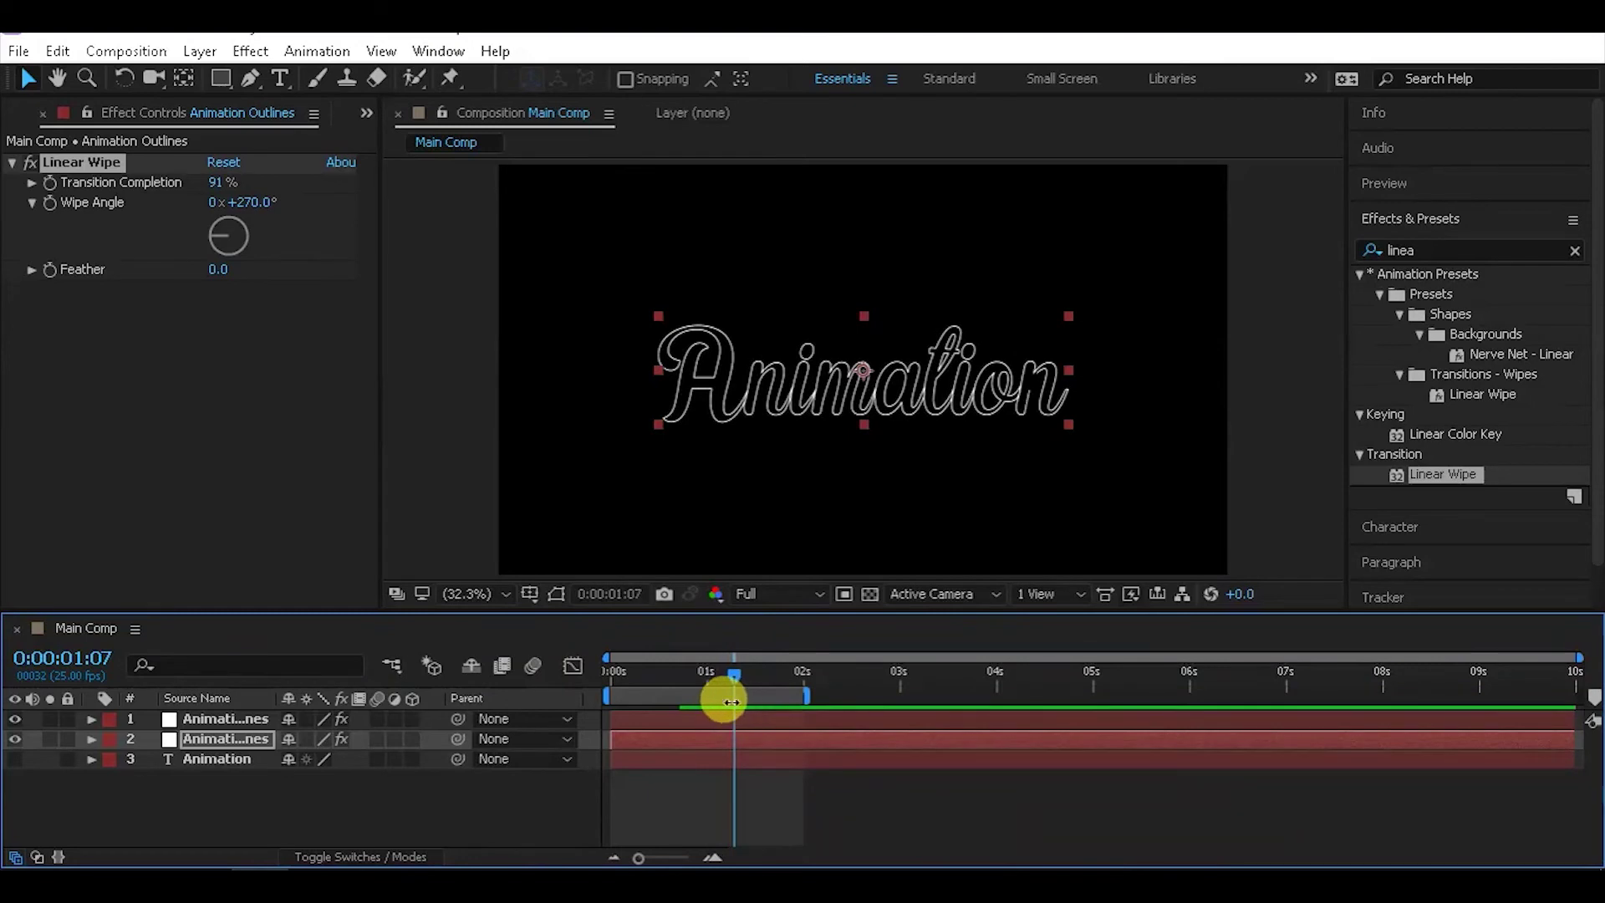
pyautogui.click(66, 206)
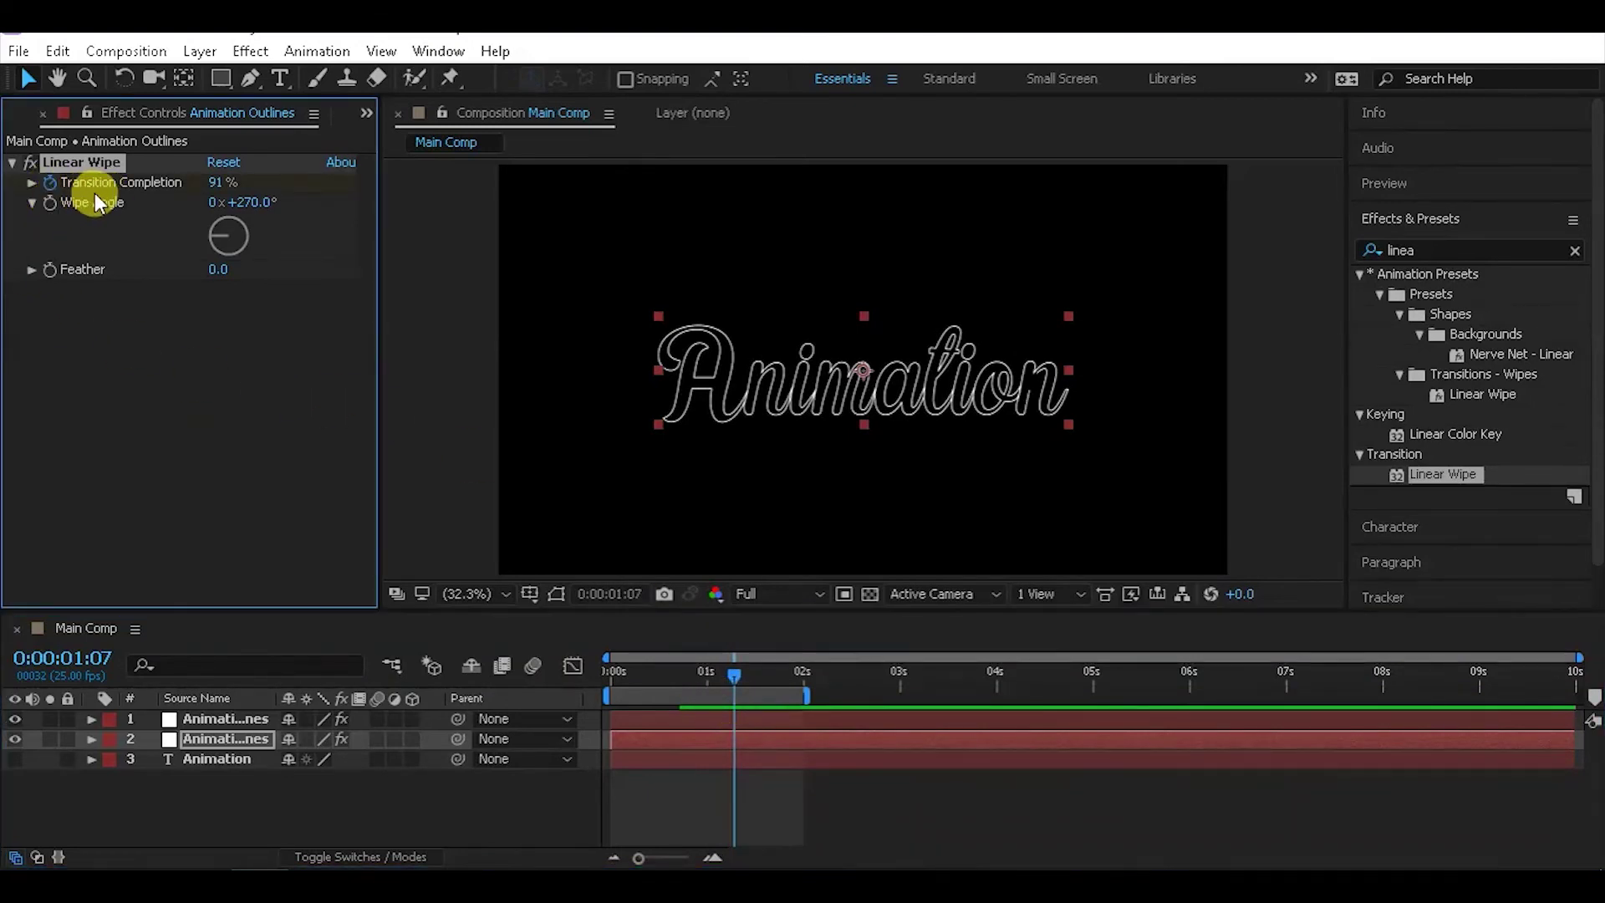
pyautogui.click(741, 670)
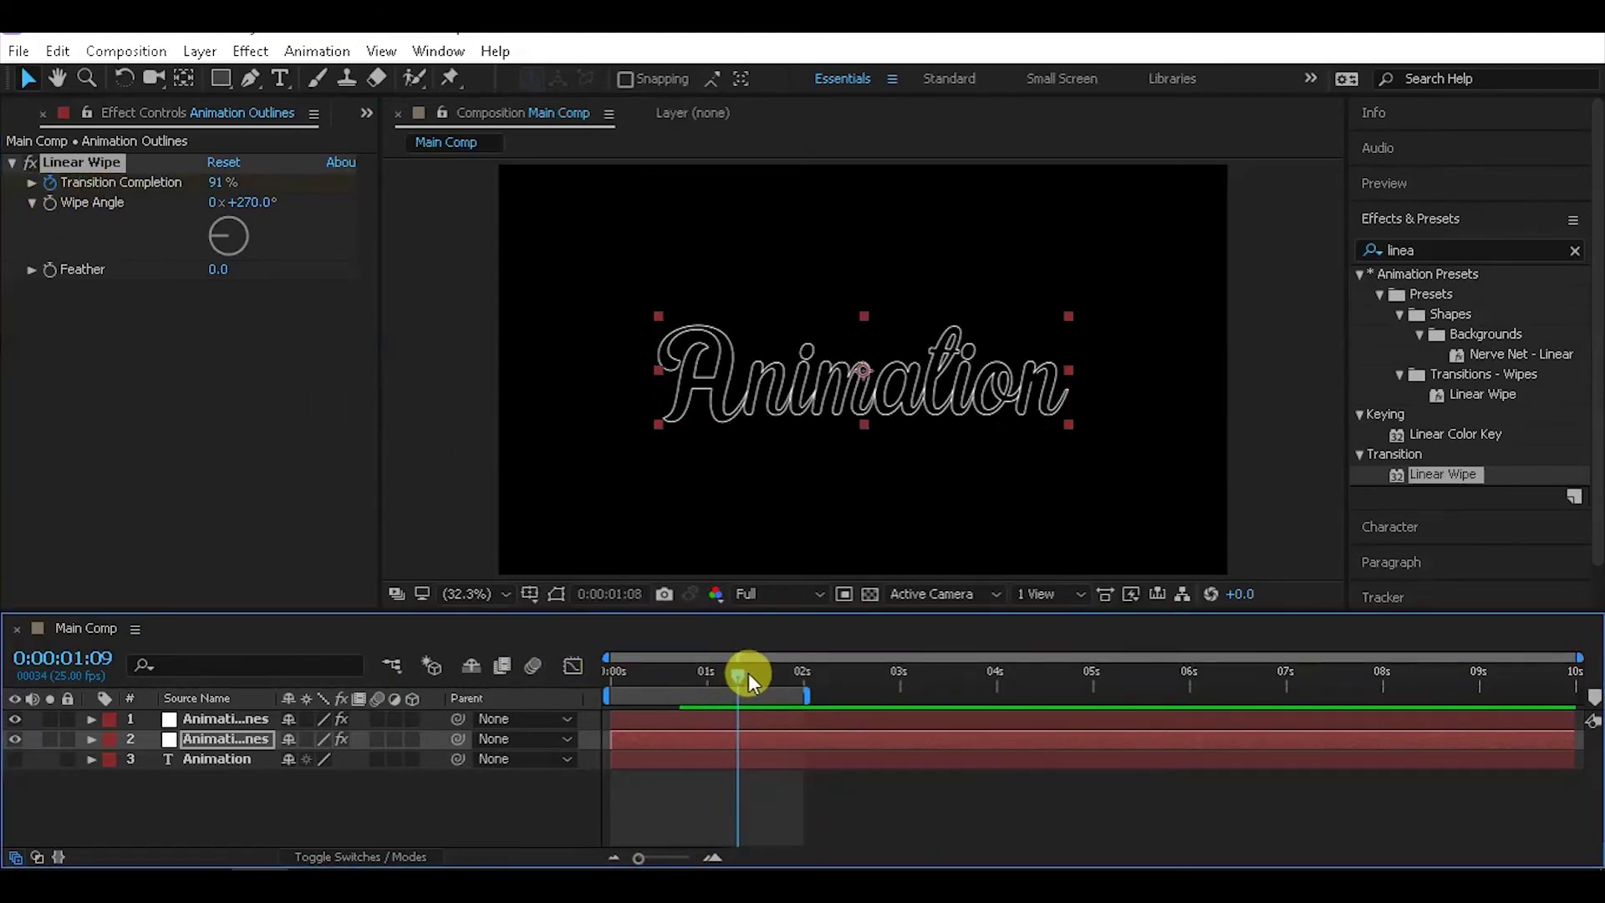
pyautogui.moveTo(749, 674); pyautogui.dragTo(765, 674)
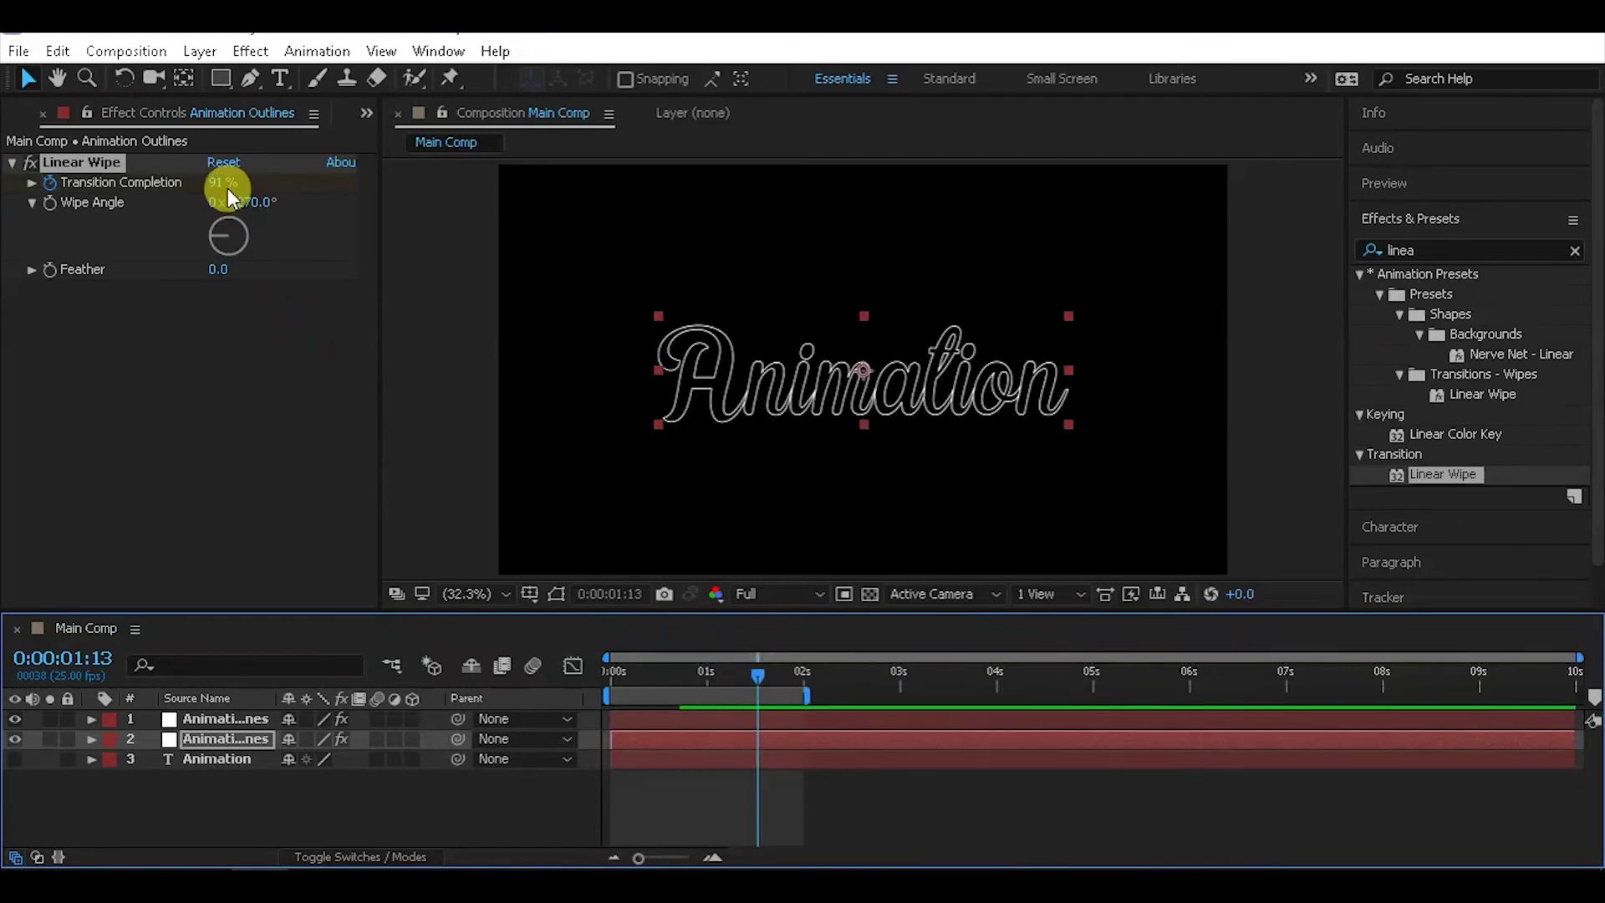
pyautogui.moveTo(223, 182); pyautogui.dragTo(87, 191)
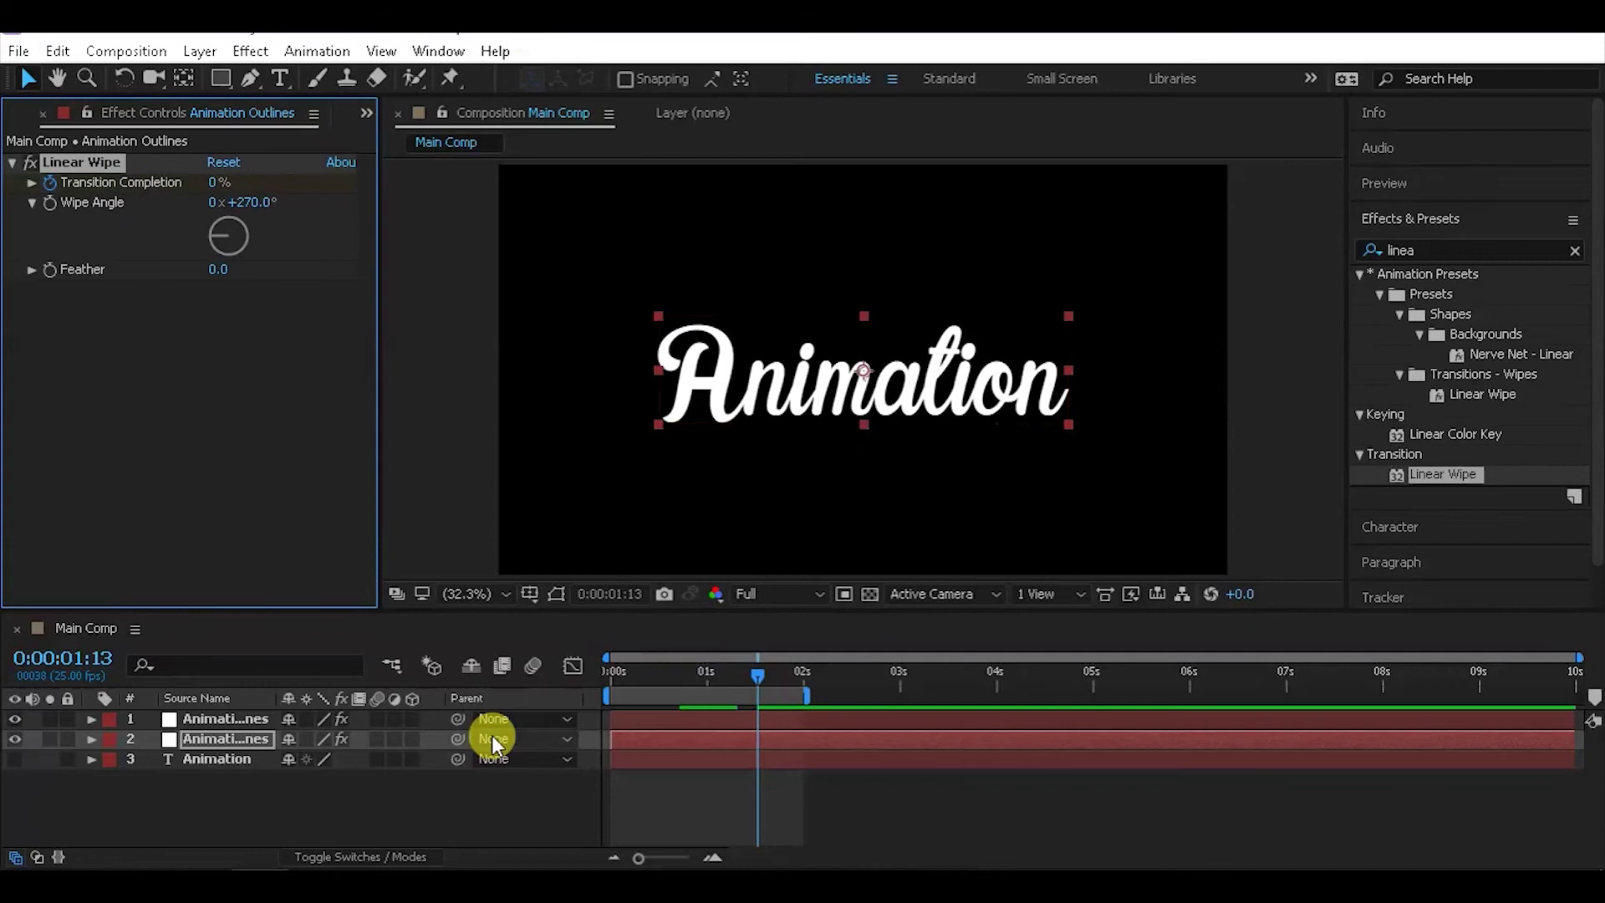
# Apply Easy Ease to both Transition Completion keyframes and preview the result
pyautogui.press('u')
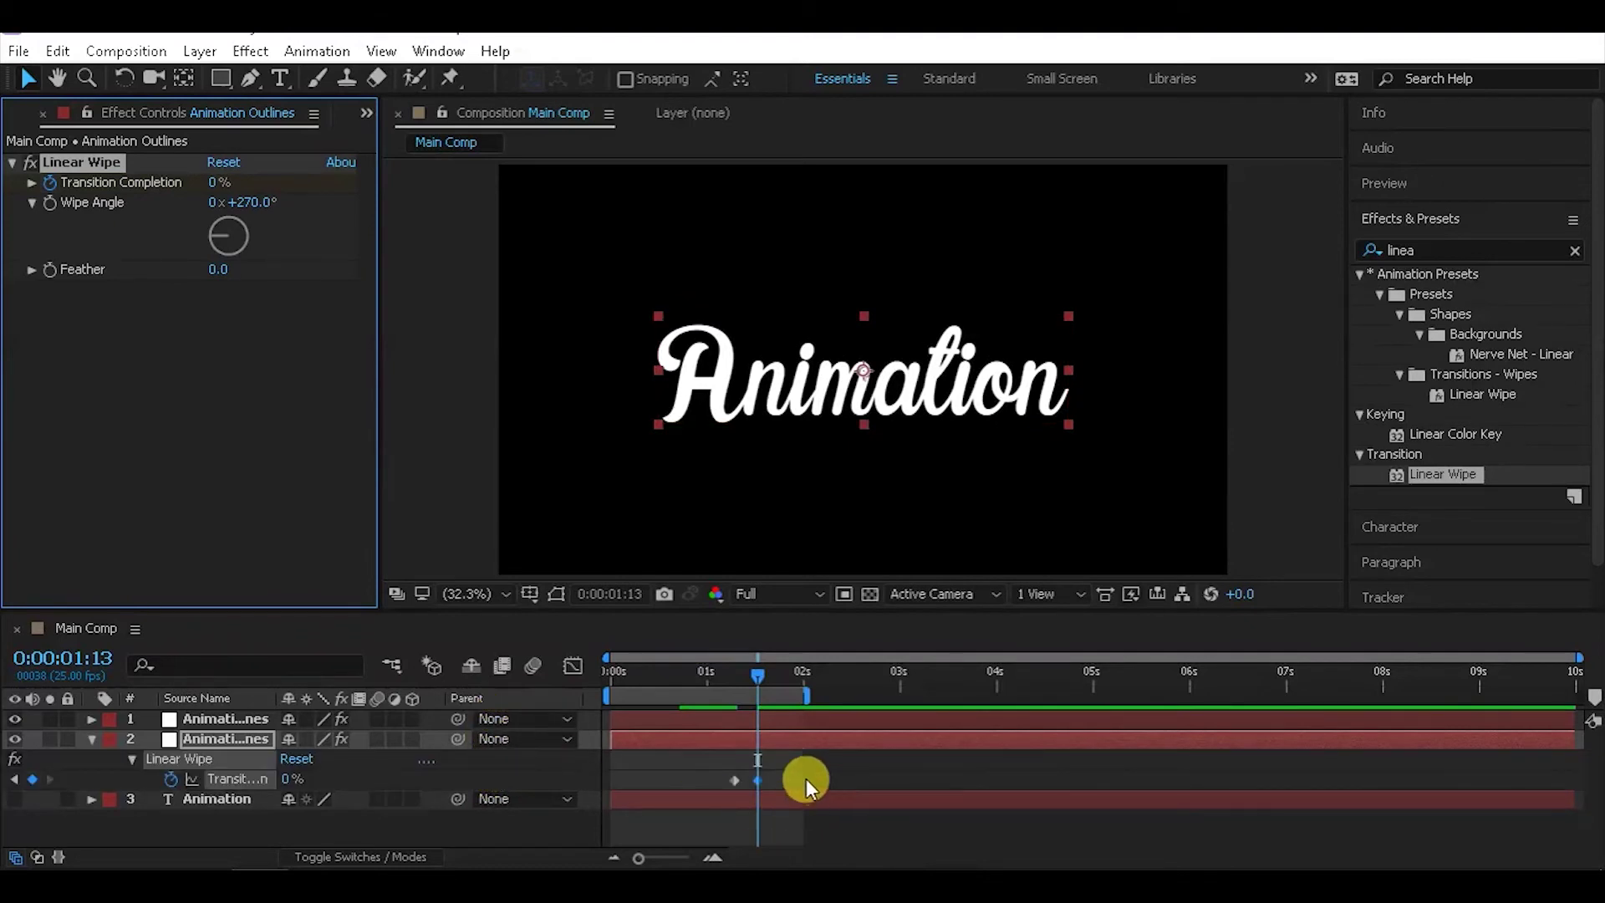
pyautogui.moveTo(806, 779); pyautogui.dragTo(674, 792)
pyautogui.rightClick(755, 781)
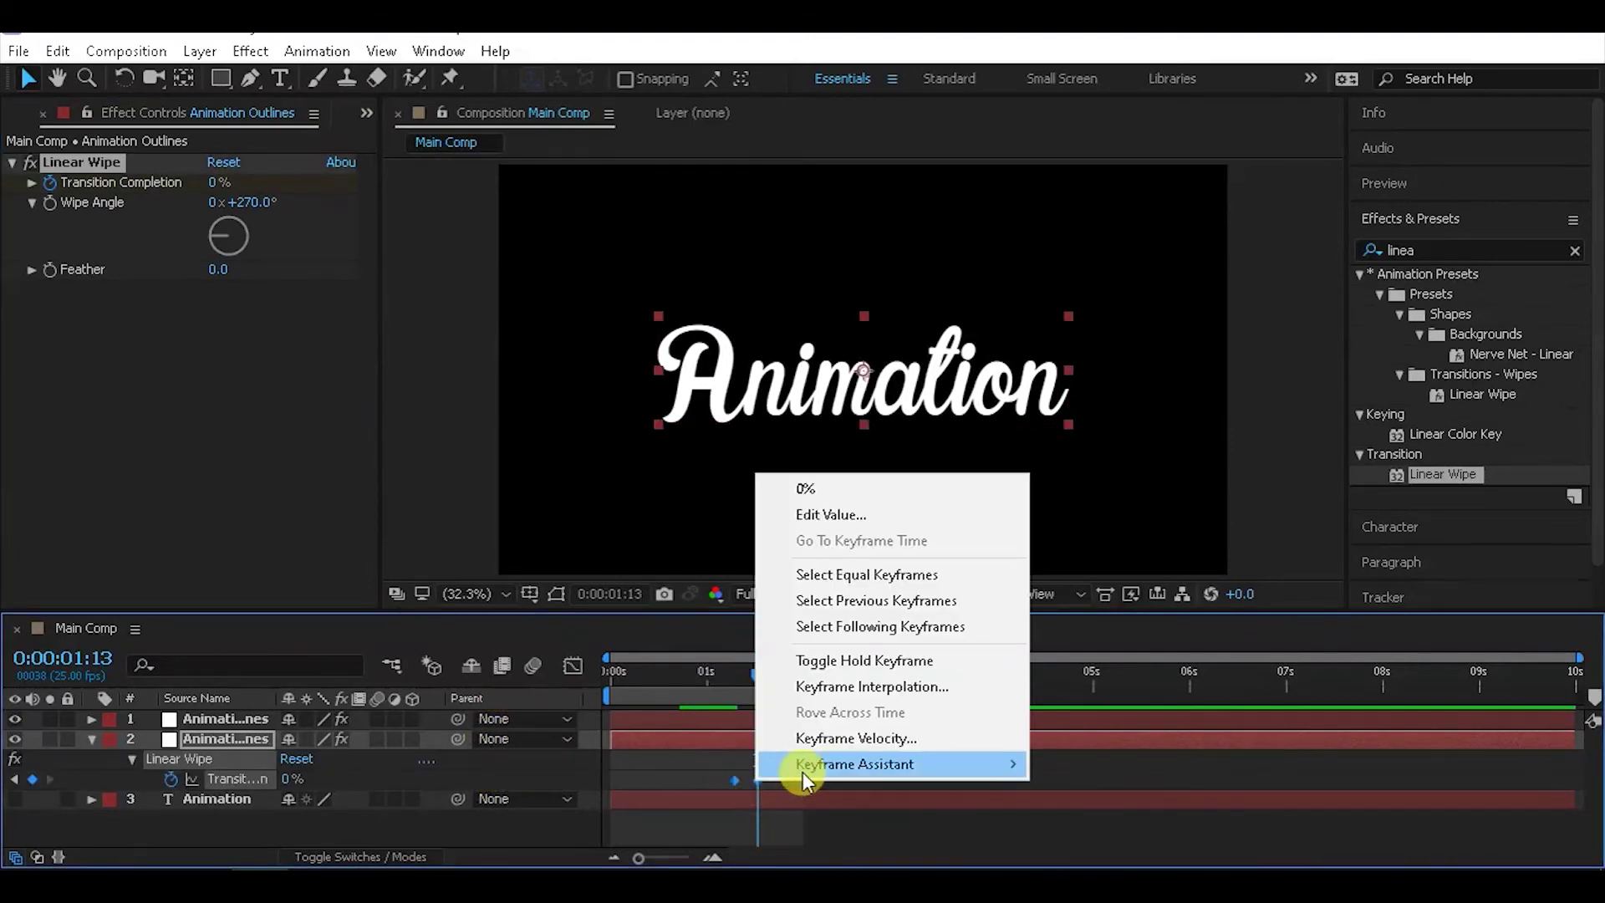
pyautogui.moveTo(970, 764)
pyautogui.click(1084, 610)
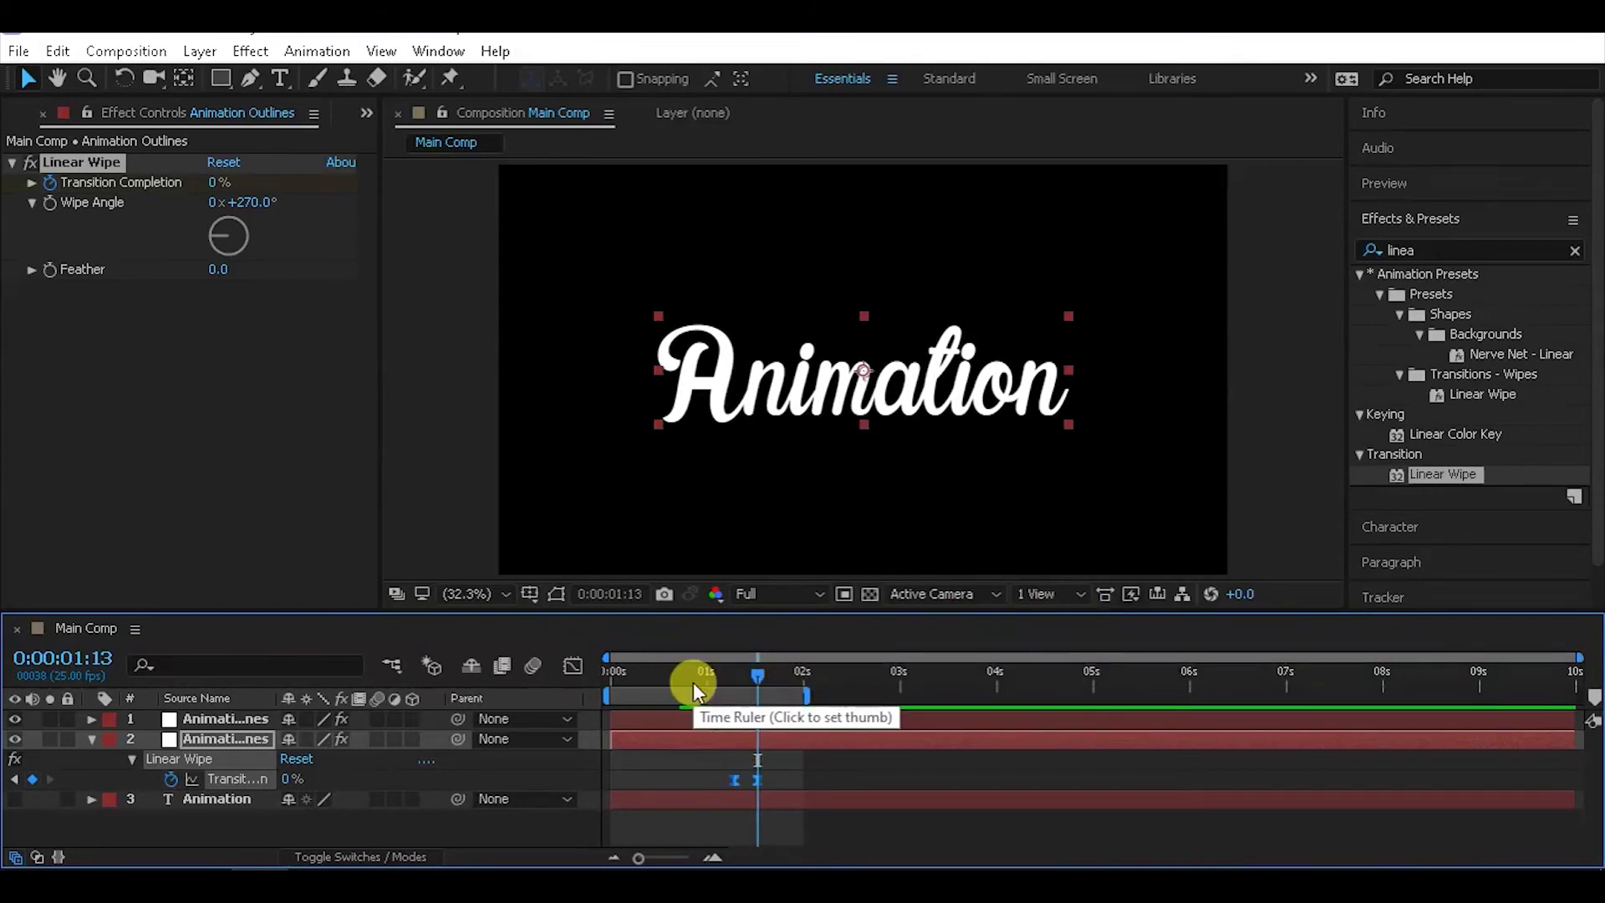
pyautogui.press('space')
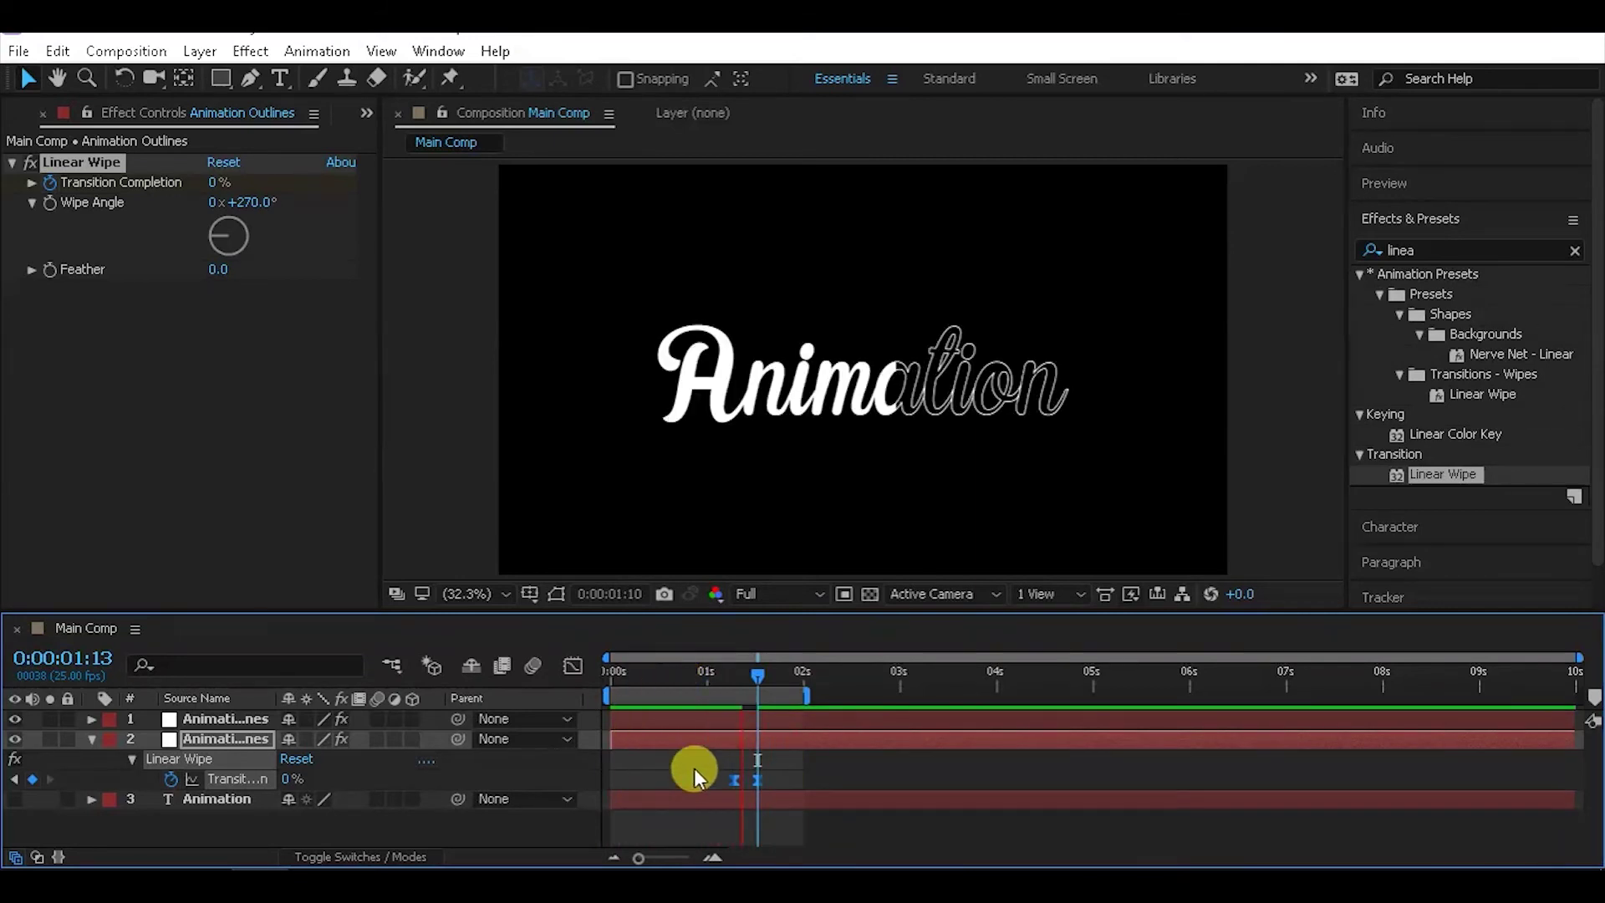
# Nudge the first wipe keyframe slightly earlier and raise Feather to 297, then preview
pyautogui.click(730, 780)
pyautogui.moveTo(719, 779); pyautogui.dragTo(702, 779)
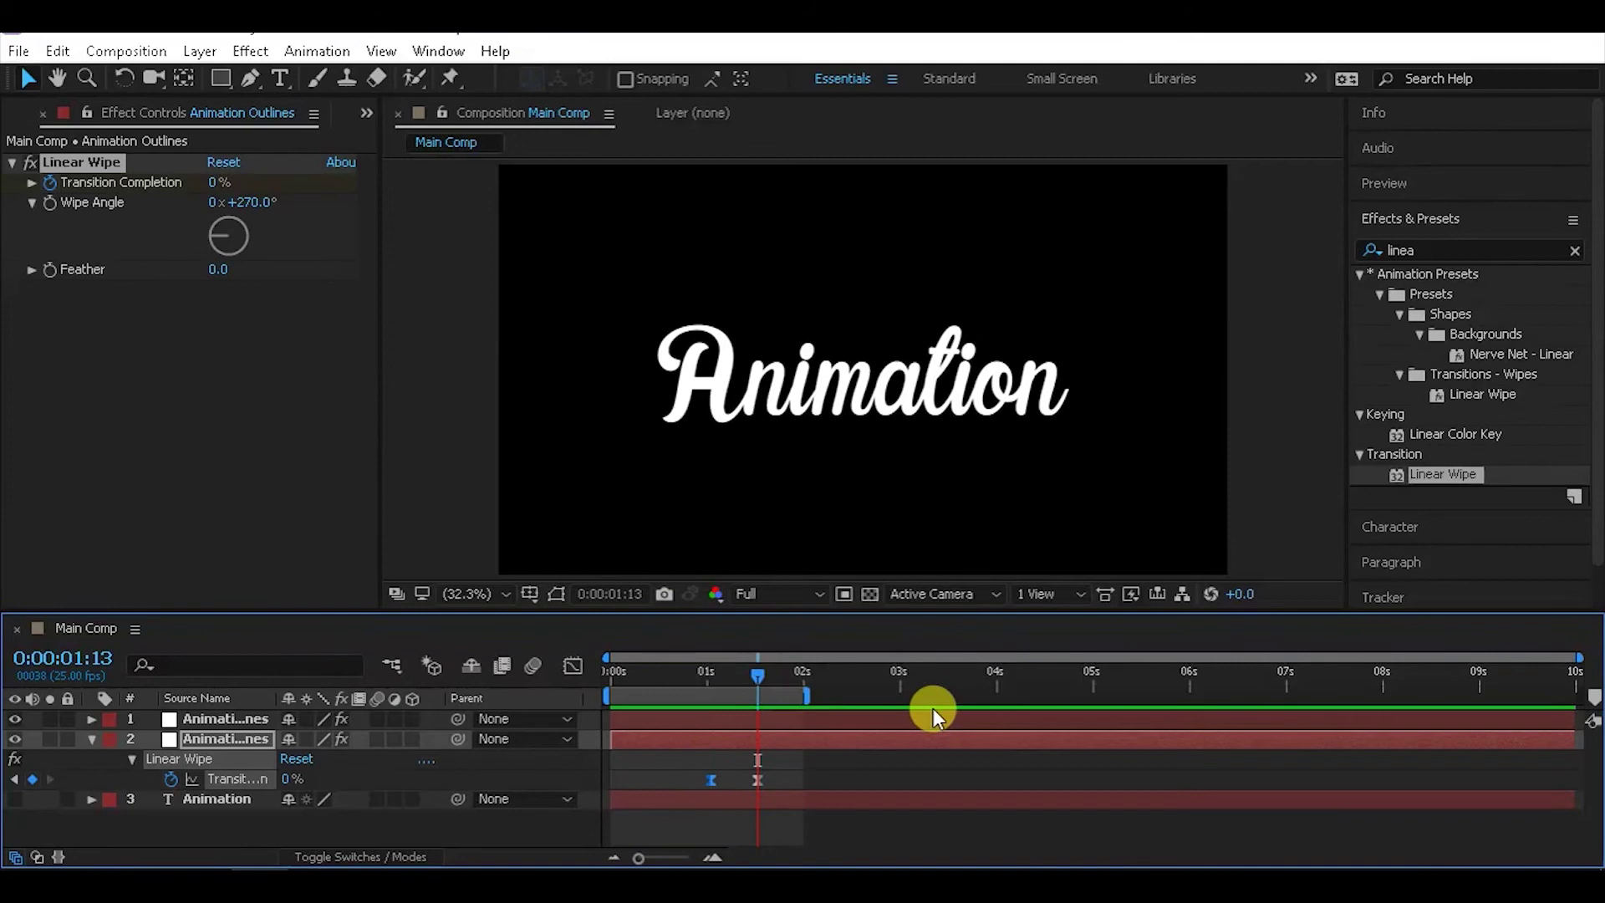
pyautogui.moveTo(763, 722)
pyautogui.mouseDown()
pyautogui.moveTo(771, 670)
pyautogui.moveTo(731, 671)
pyautogui.mouseUp()
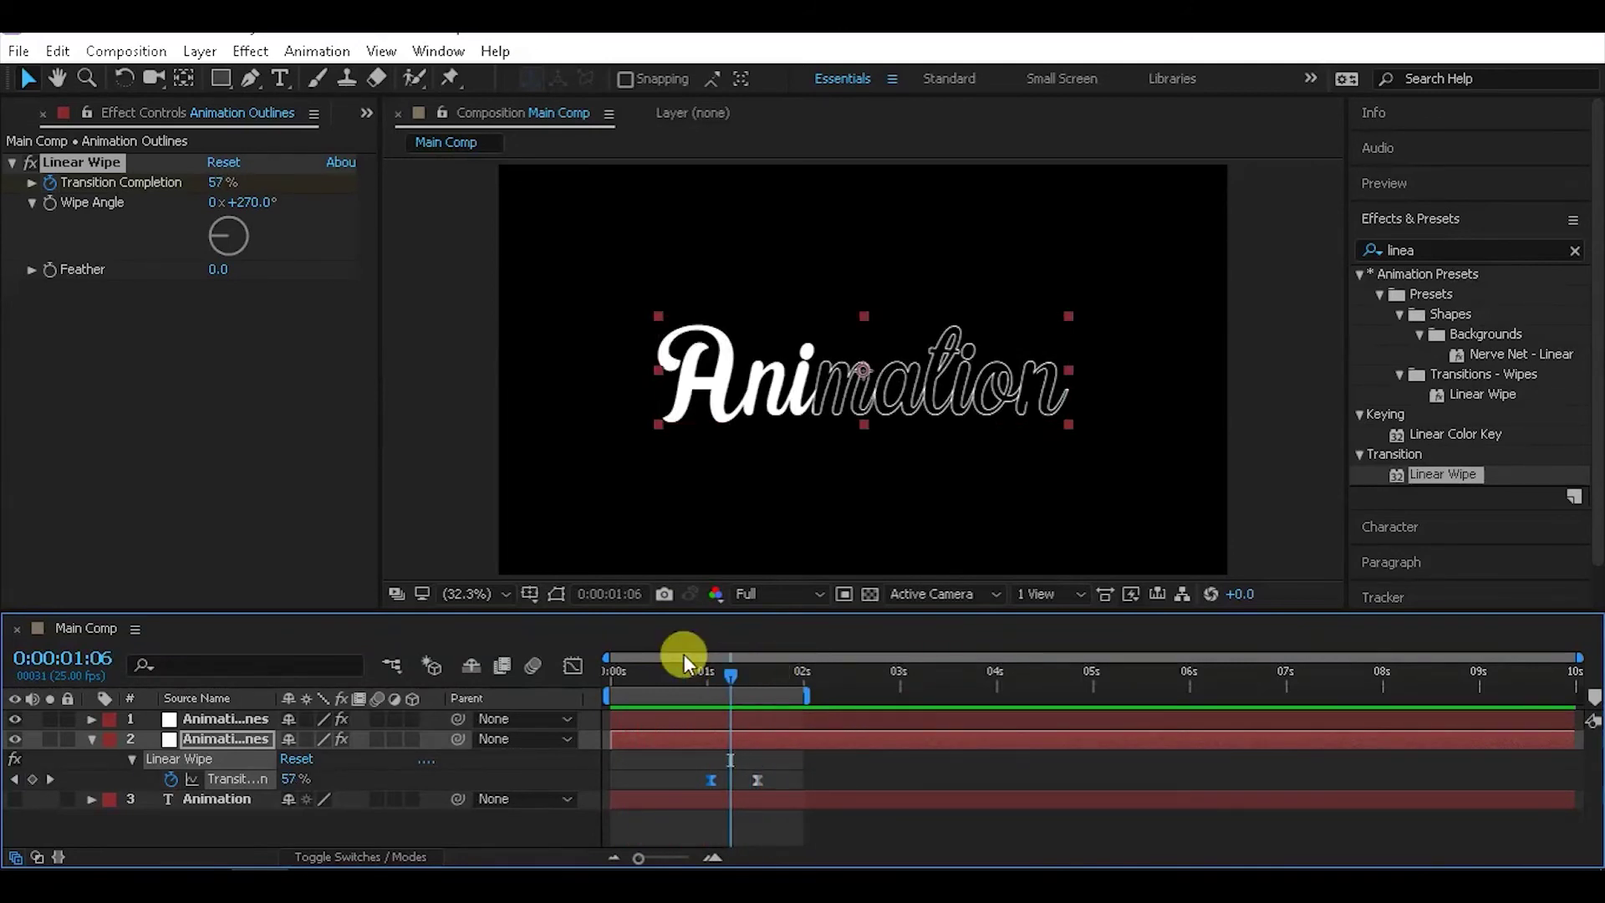
pyautogui.moveTo(218, 267); pyautogui.dragTo(608, 314)
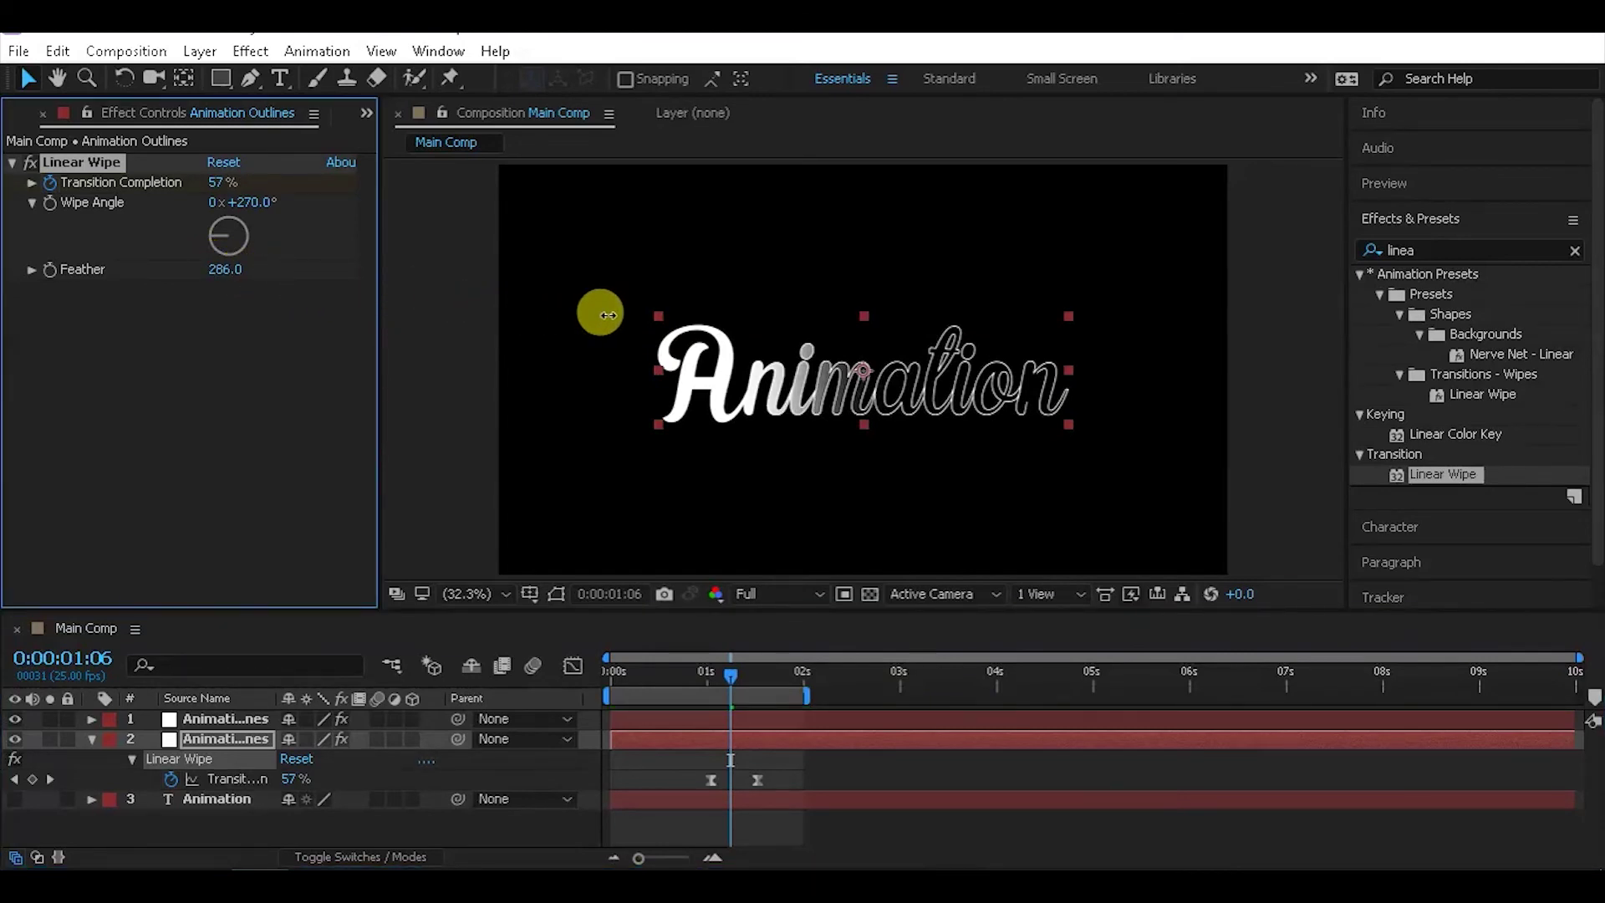
pyautogui.press('space')
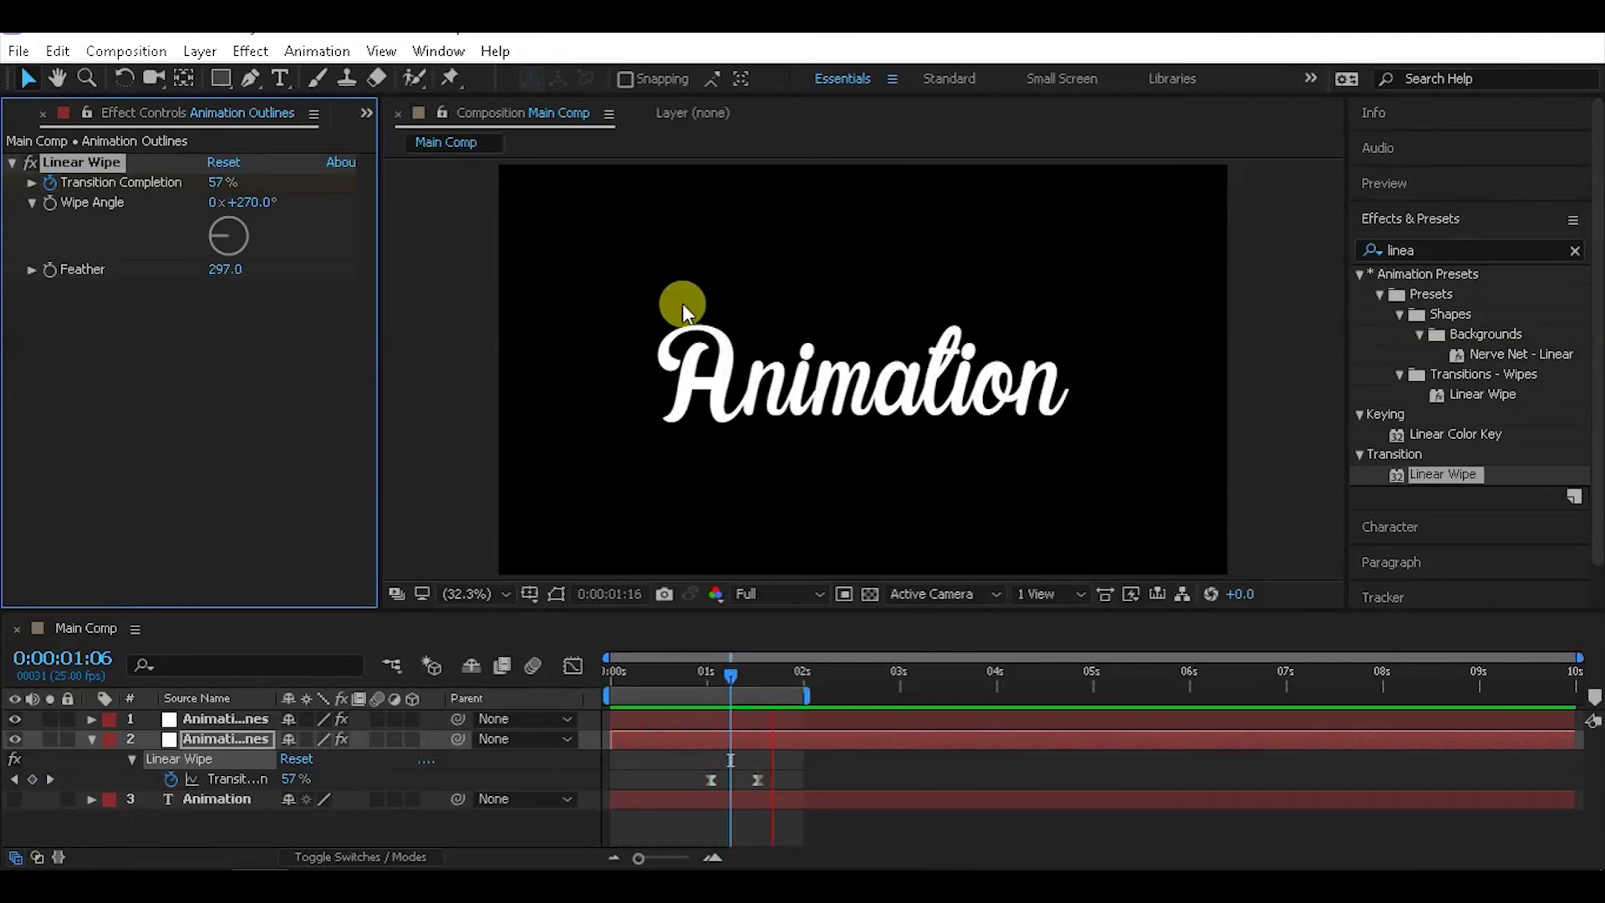
pyautogui.press('space')
# Return to the 1:13 keyframe and collapse the Animation Outlines layer's shown properties
pyautogui.click(757, 674)
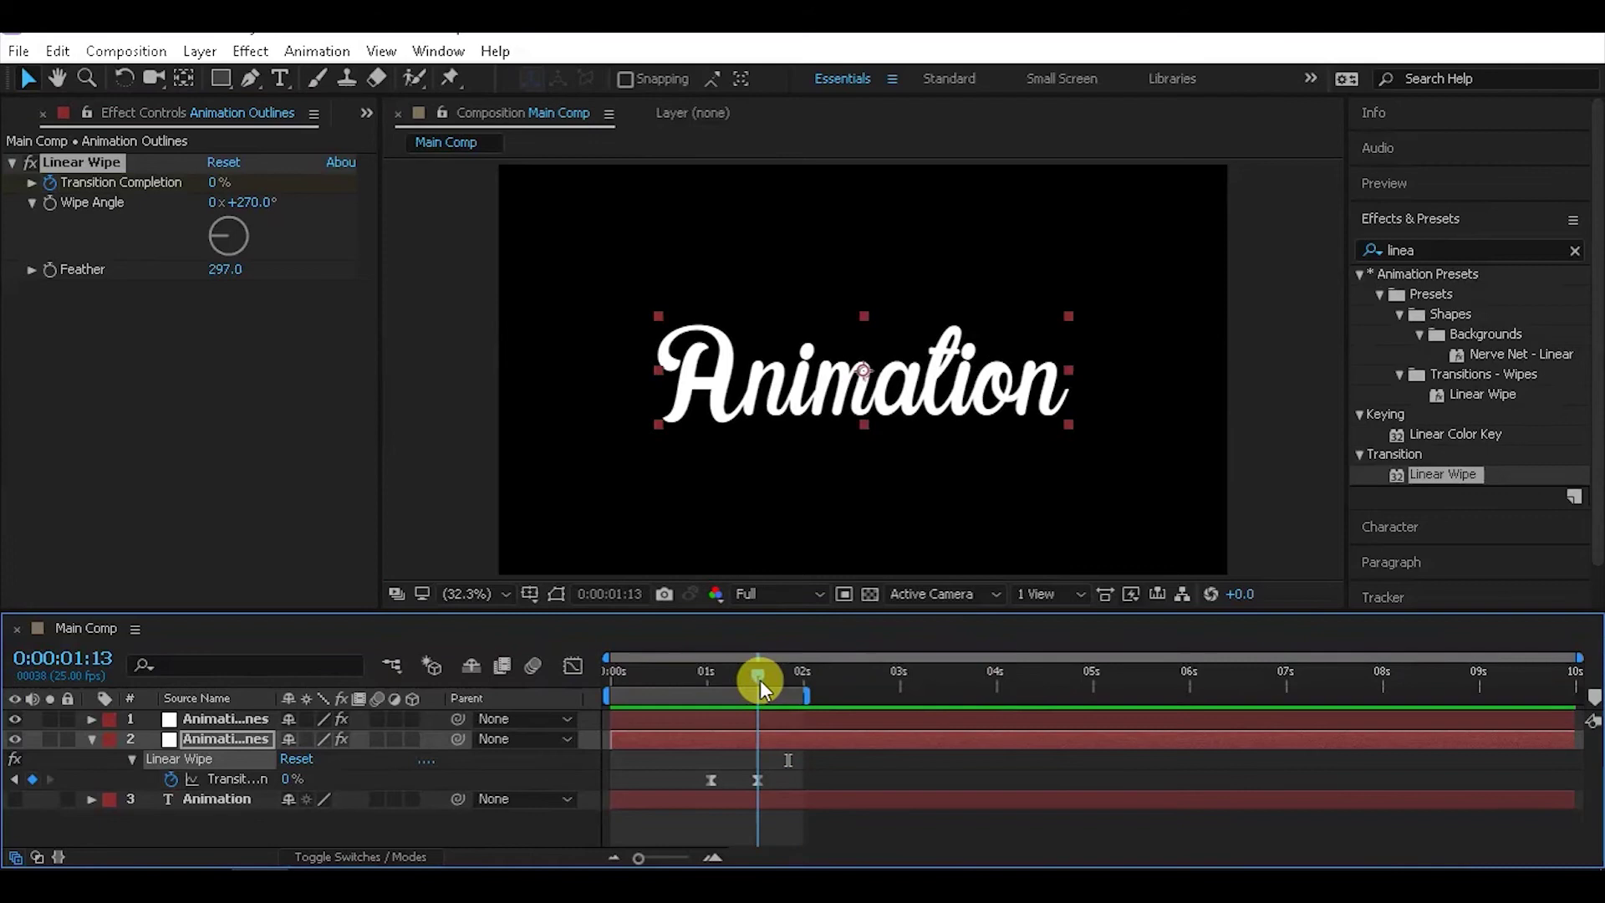
pyautogui.hotkey('ctrl', 'a')
pyautogui.click(91, 739)
pyautogui.click(137, 798)
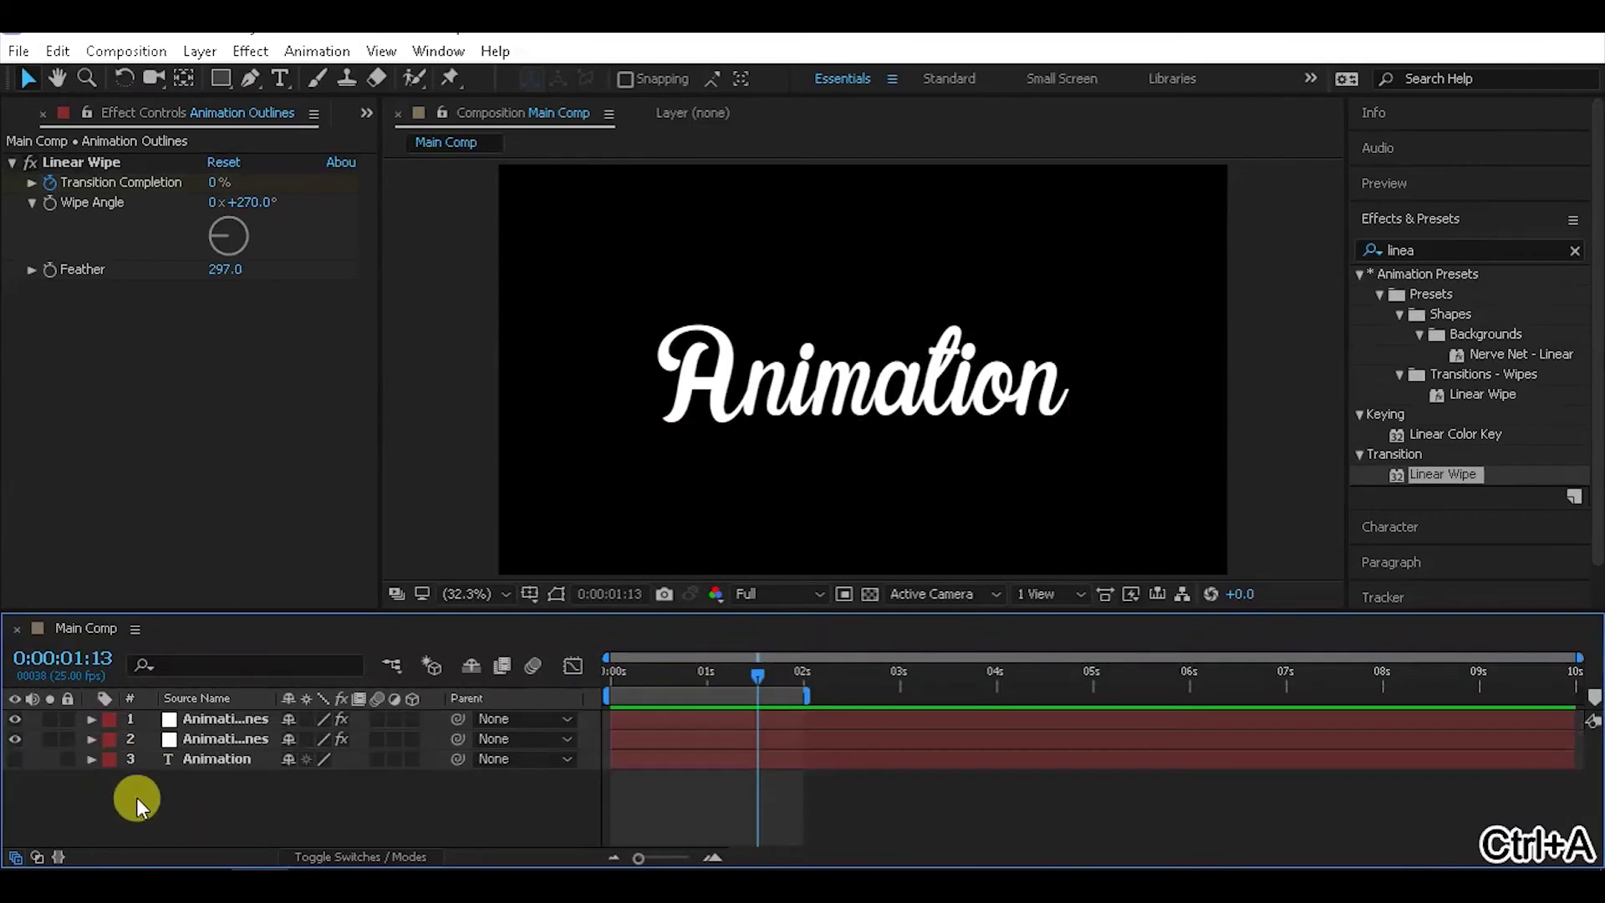
pyautogui.click(242, 737)
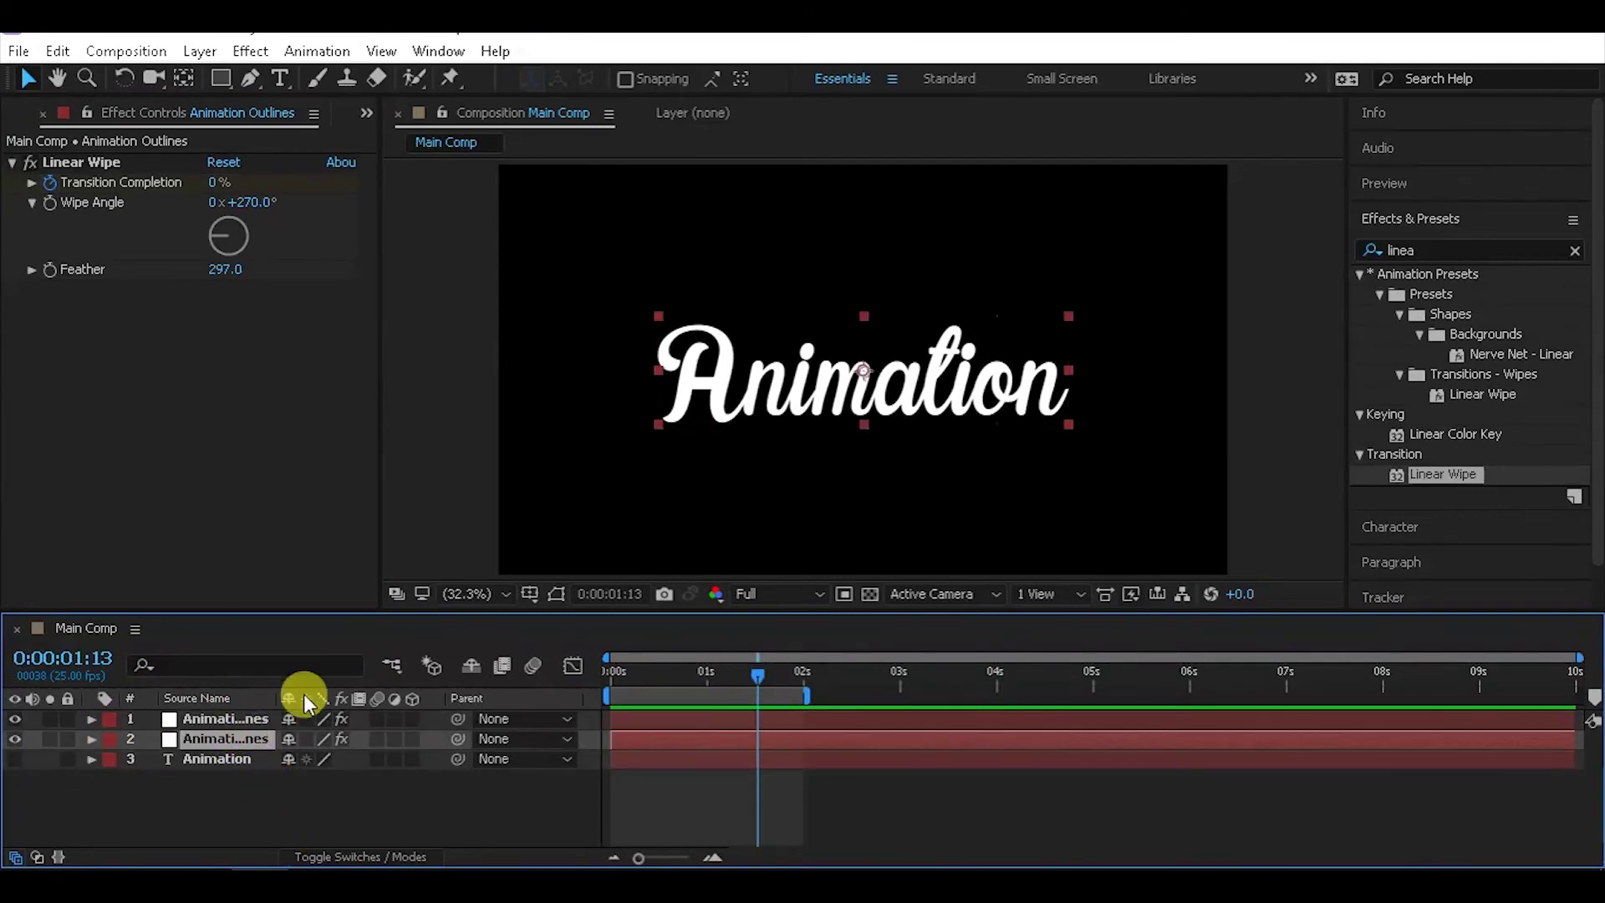
pyautogui.press('u')
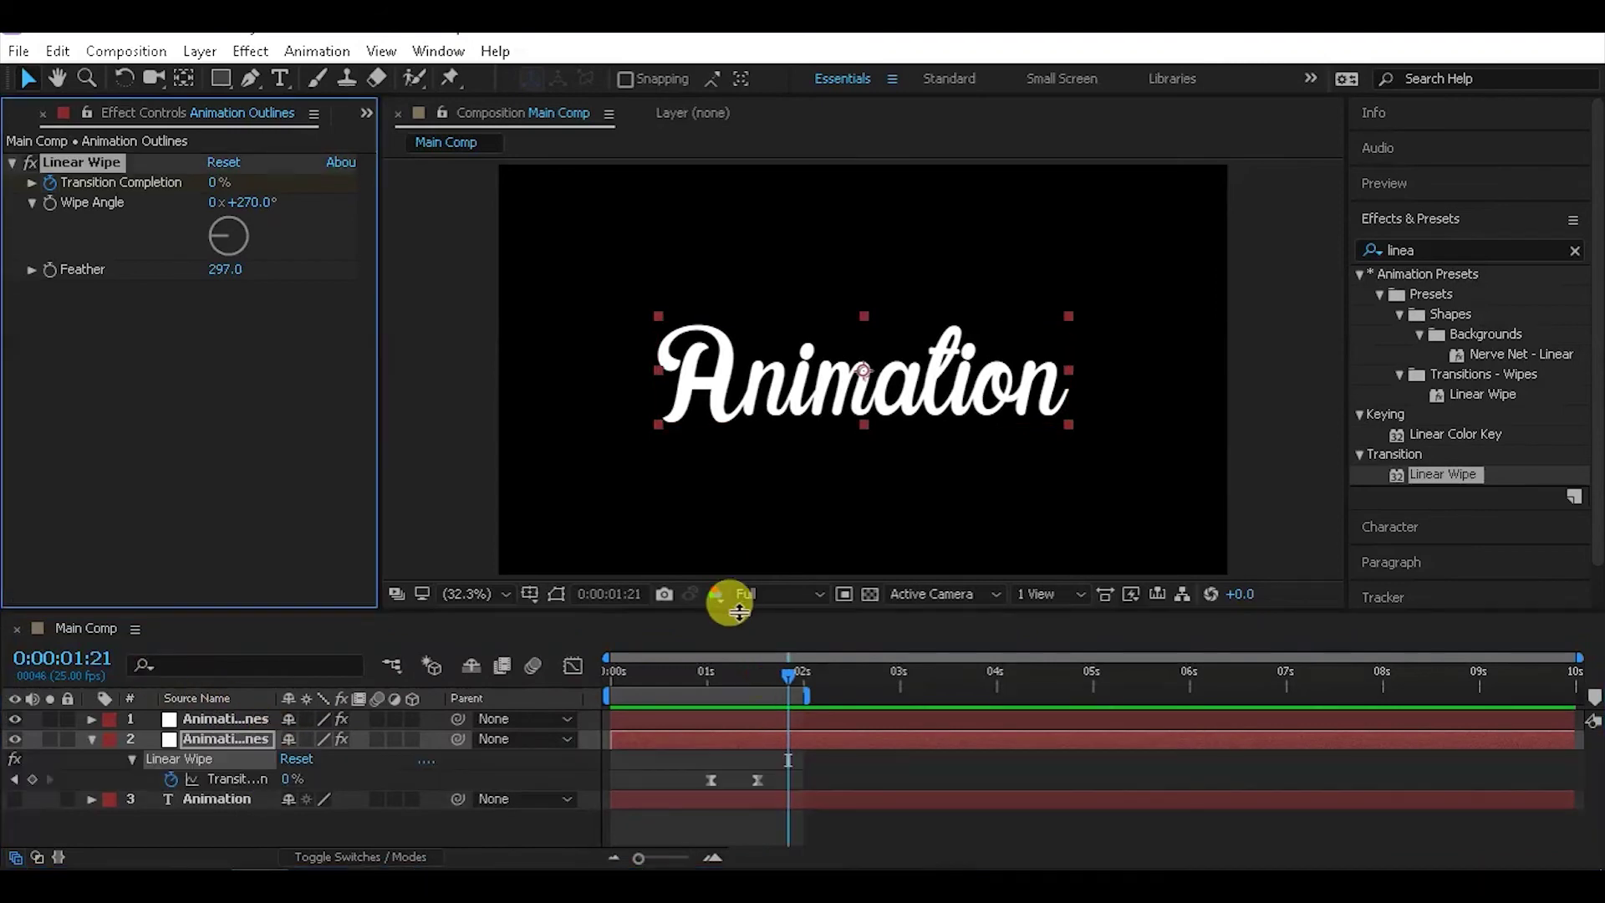
pyautogui.hotkey('ctrl', 'a')
pyautogui.click(92, 739)
pyautogui.click(129, 794)
pyautogui.click(242, 736)
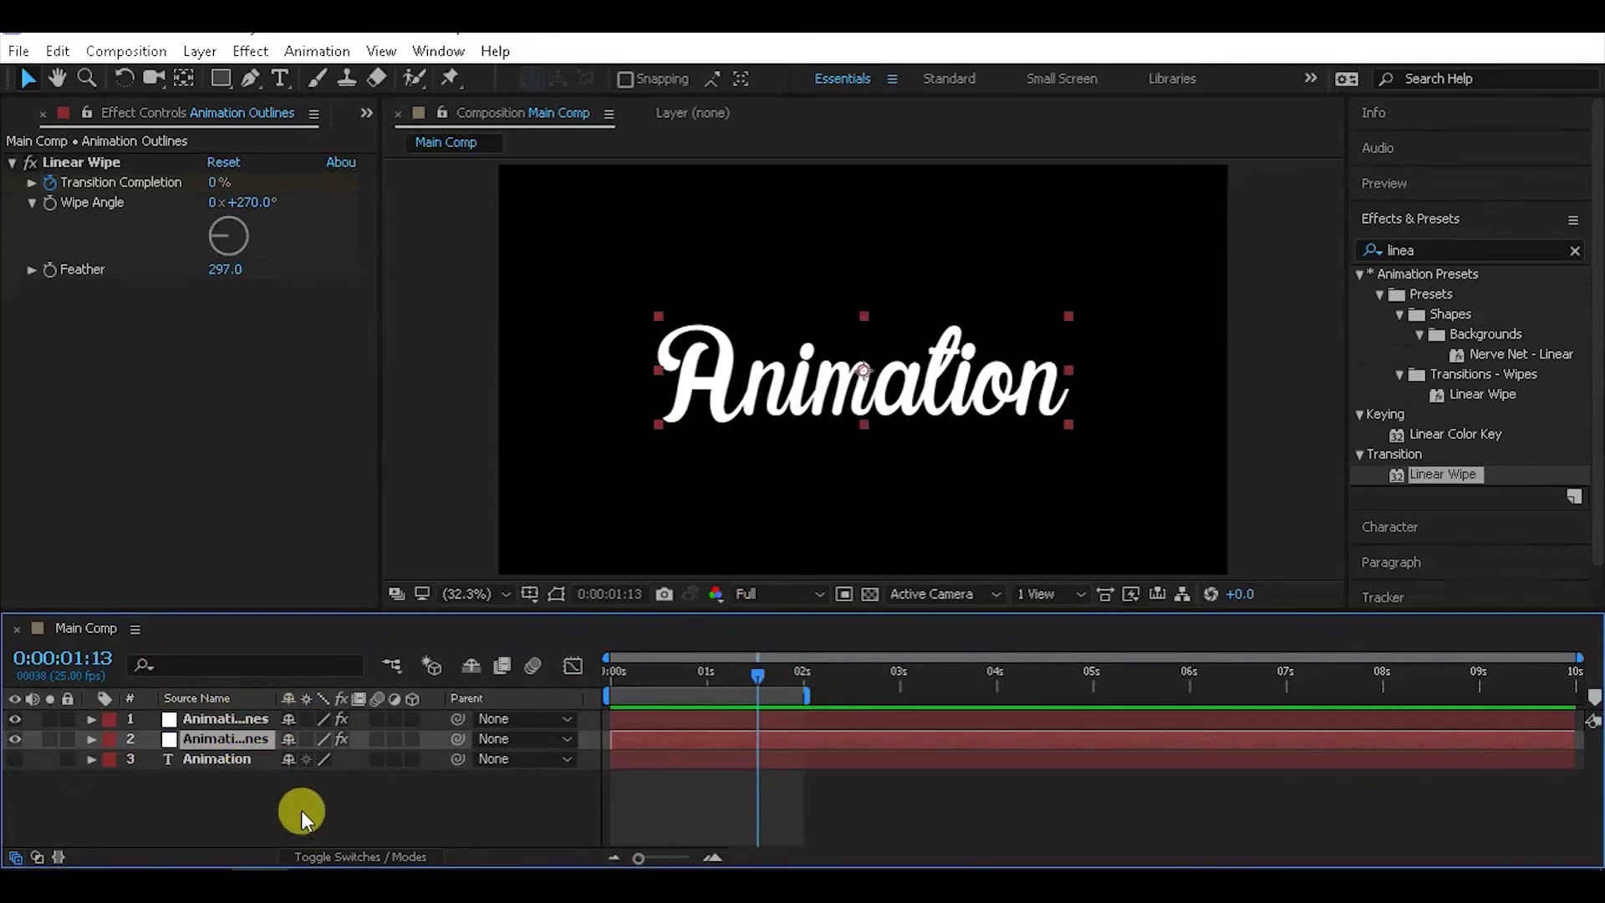
pyautogui.click(314, 804)
# Pre-compose all three layers into a new composition named 'Text Comp'
pyautogui.hotkey('ctrl', 'a')
pyautogui.rightClick(239, 754)
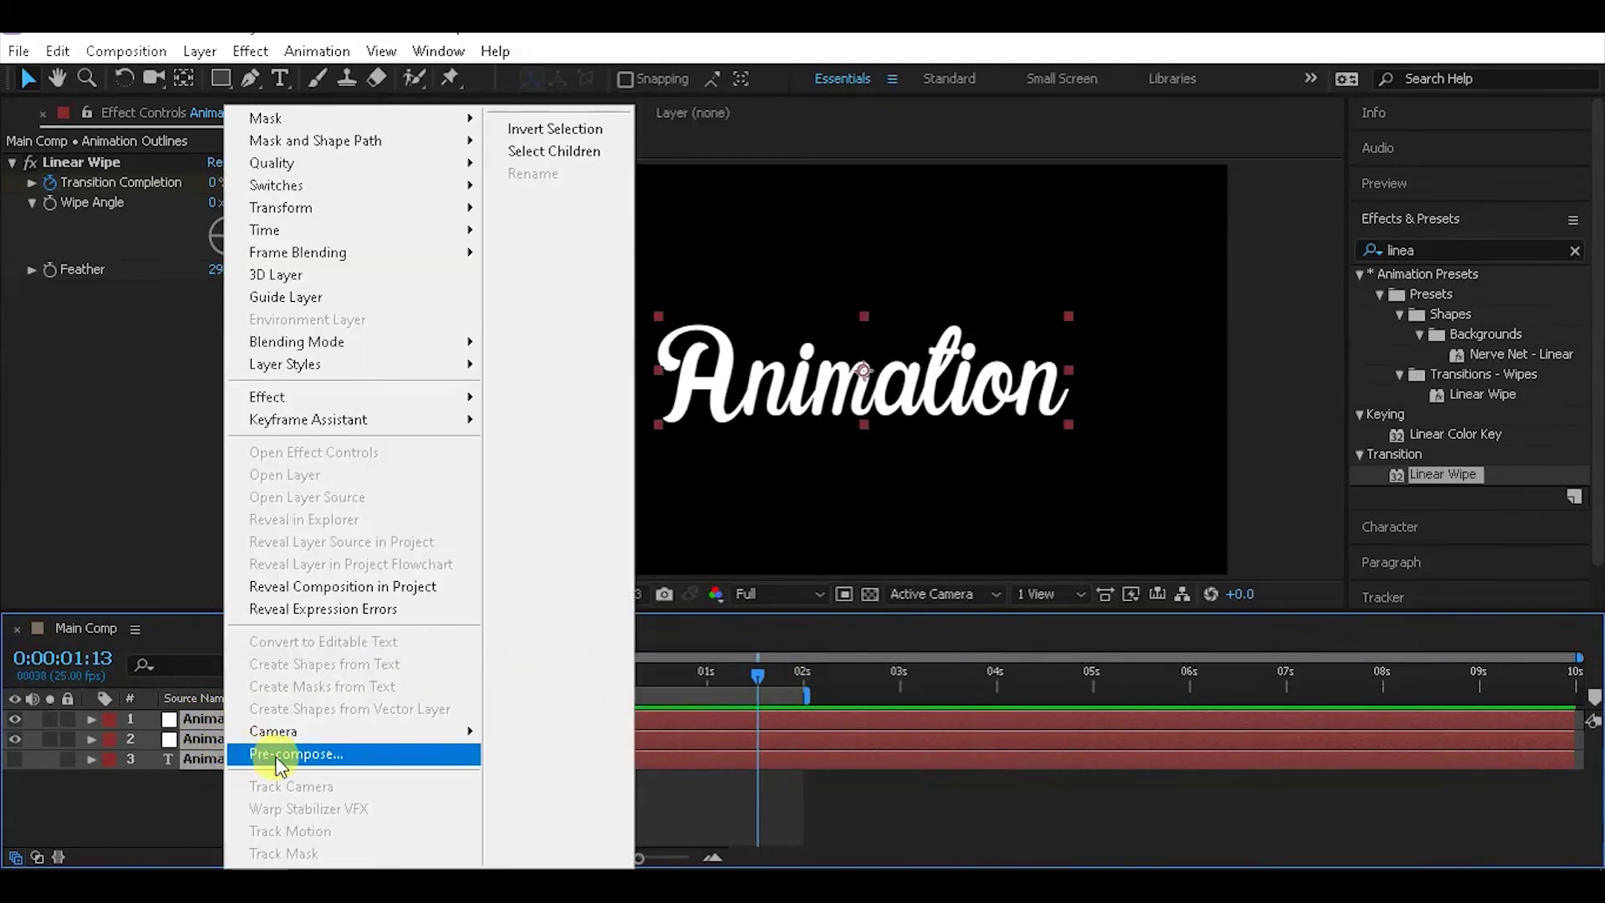
pyautogui.click(269, 755)
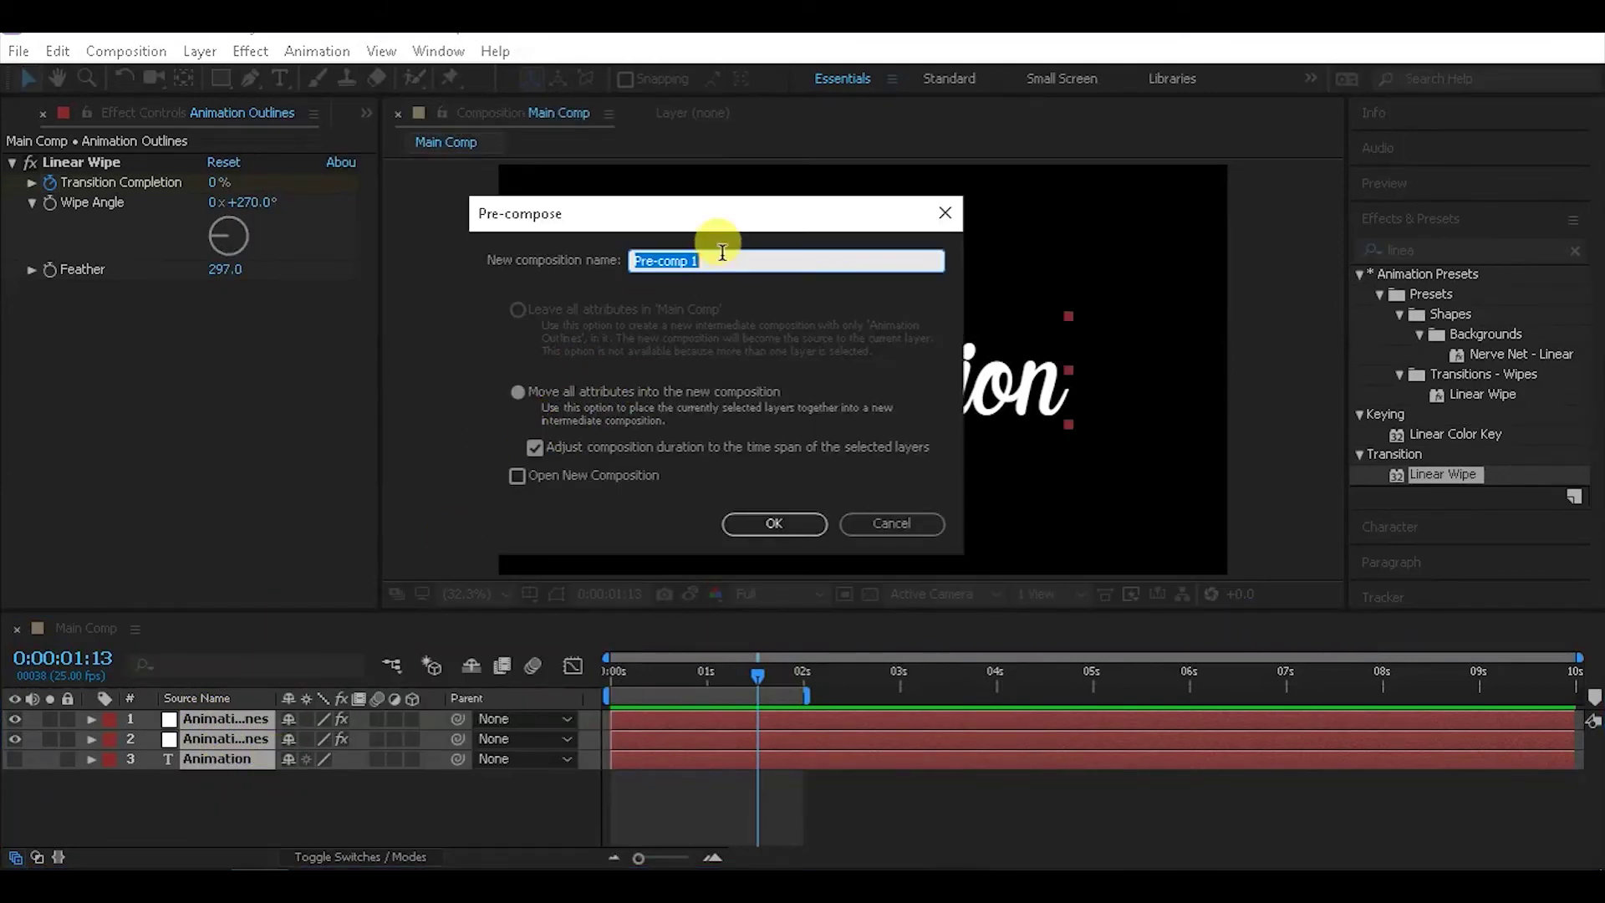
pyautogui.write('Text Comp')
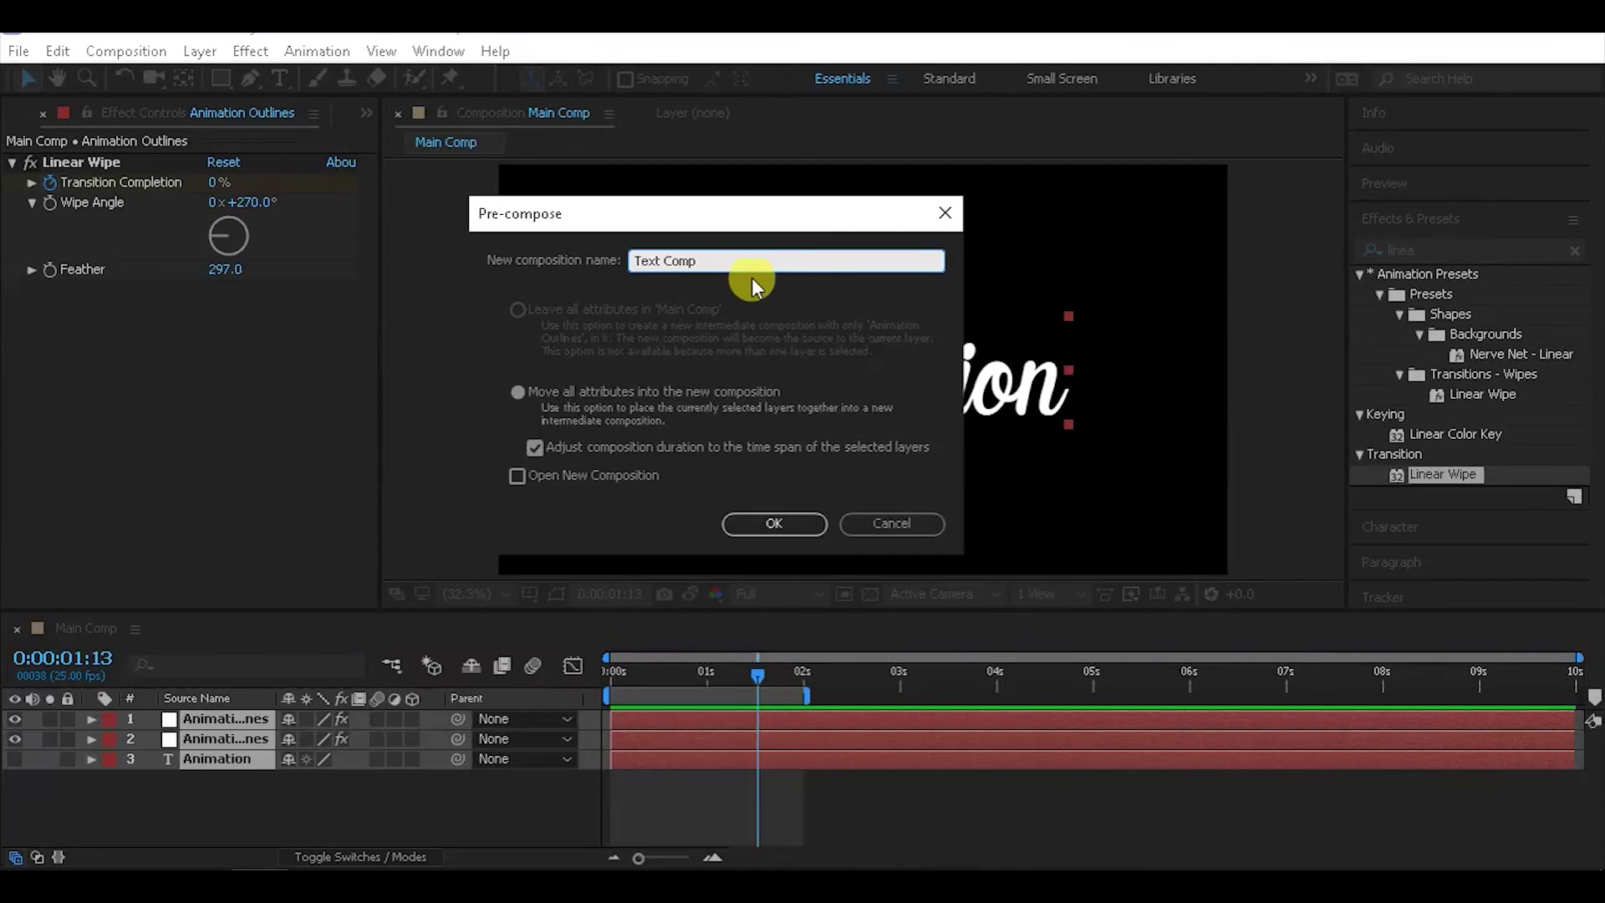
pyautogui.click(754, 525)
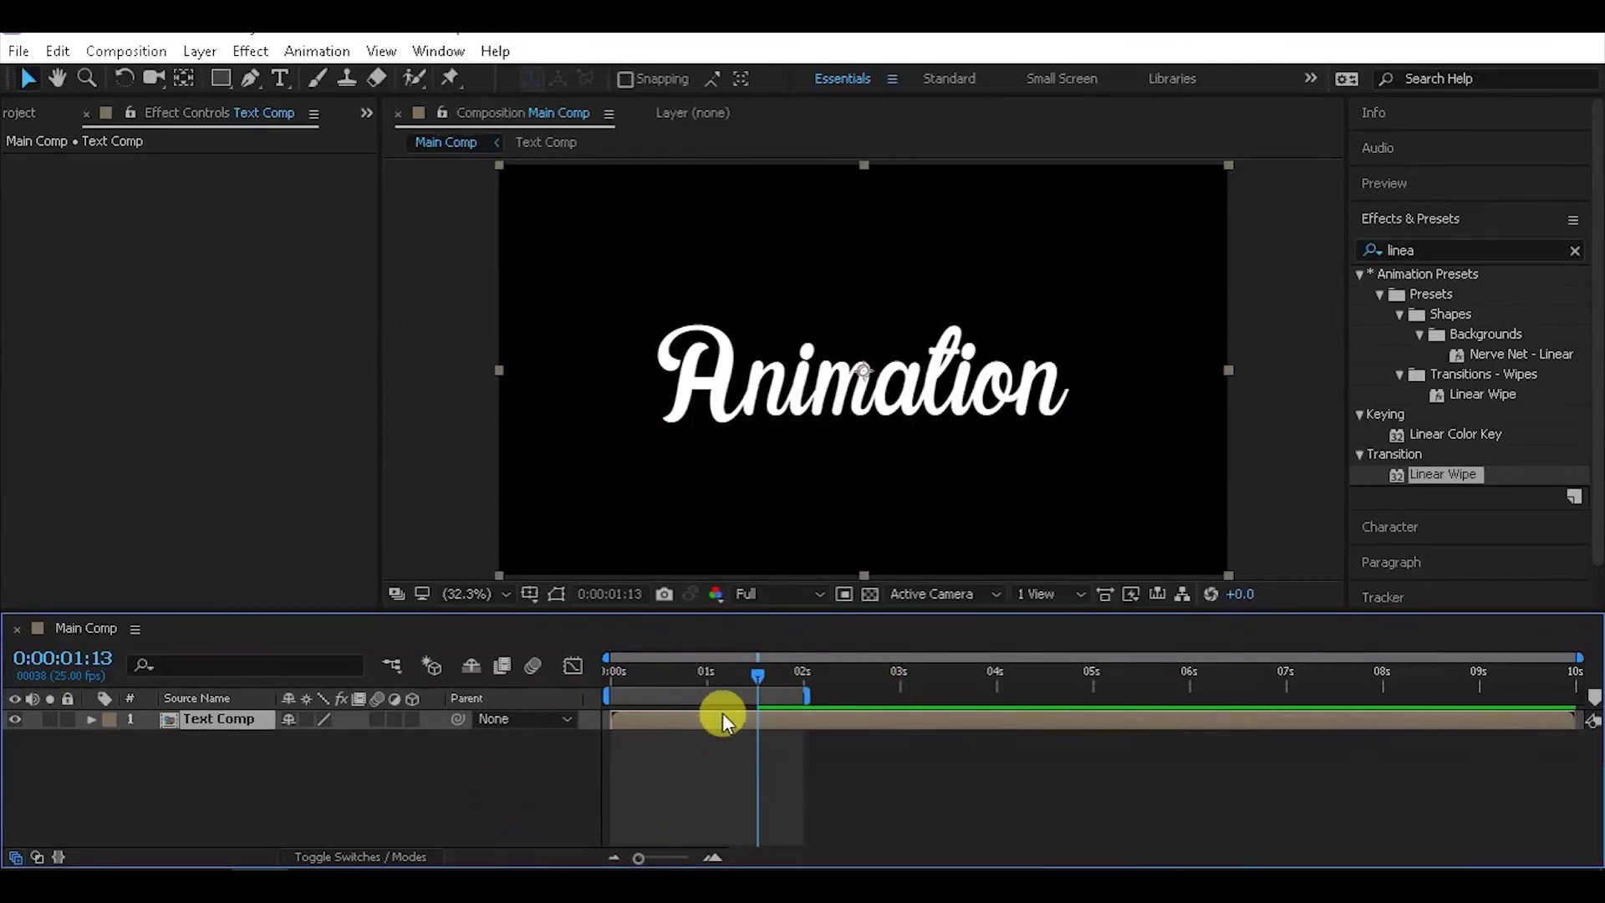
# Keyframe Text Comp's Scale at 100% at 0:00:01:10 and 118% at 0:00:01:14
pyautogui.moveTo(760, 674); pyautogui.dragTo(748, 682)
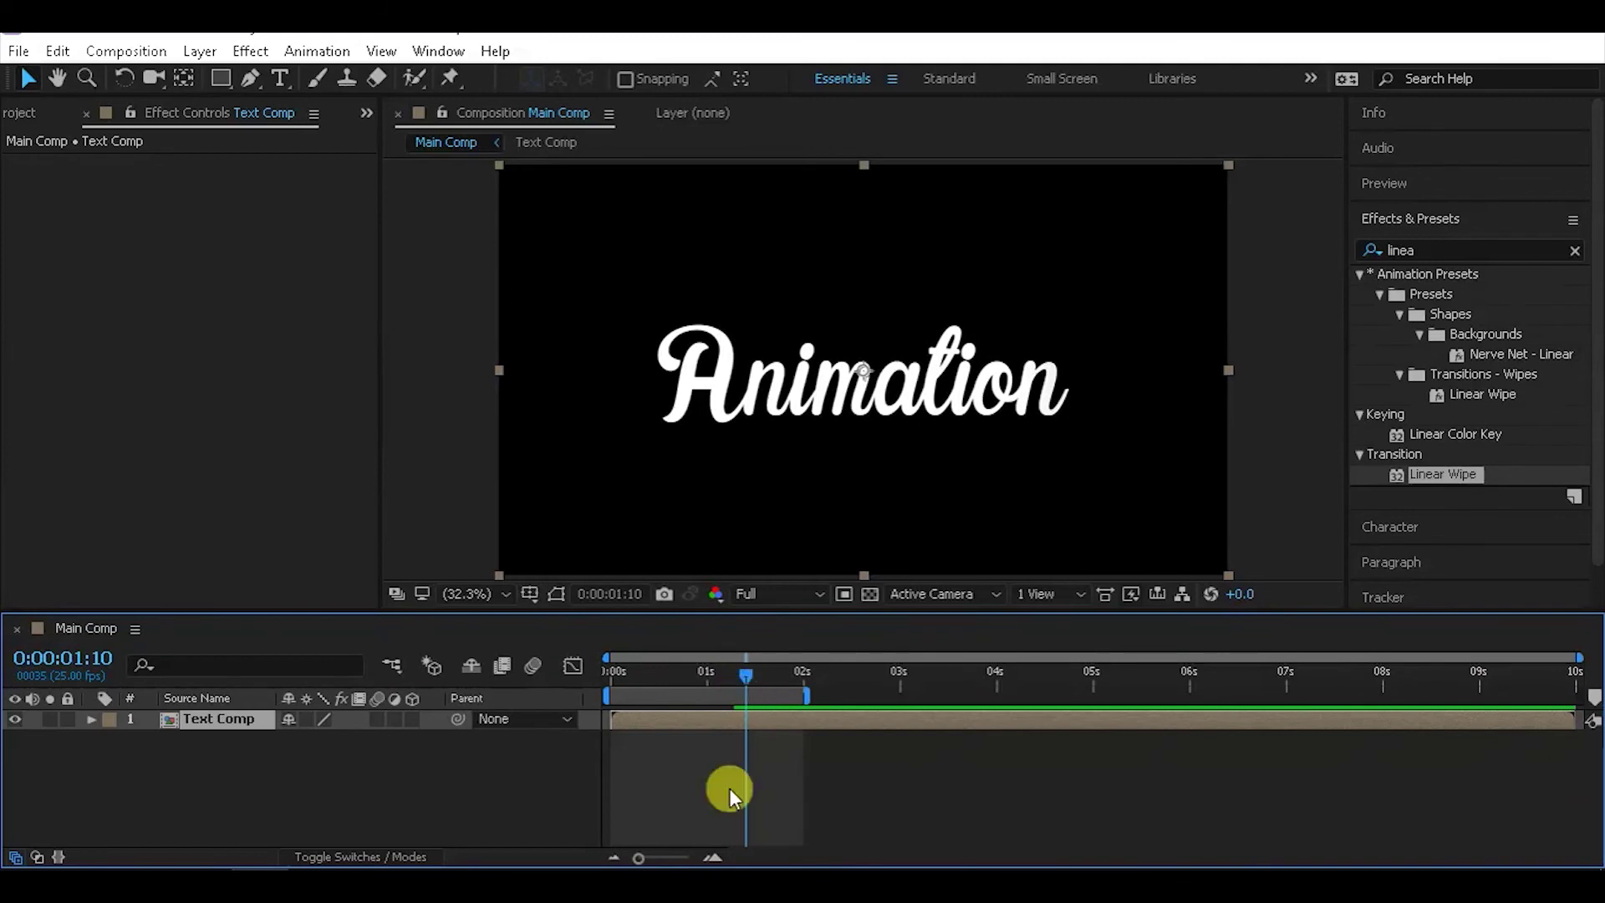
pyautogui.press('s')
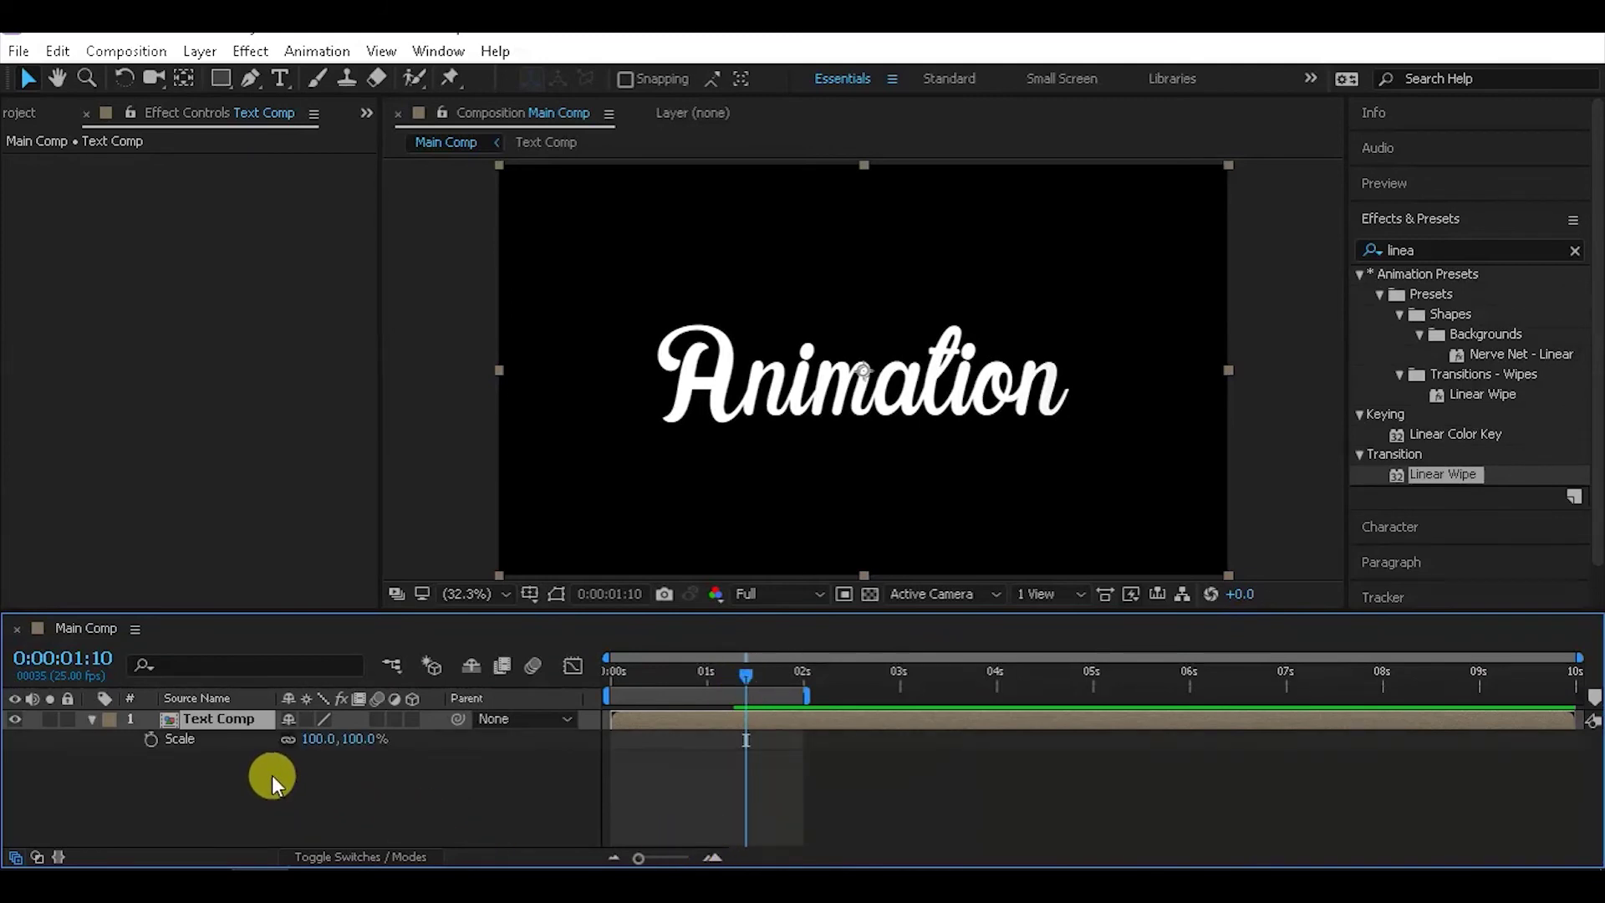
pyautogui.click(149, 739)
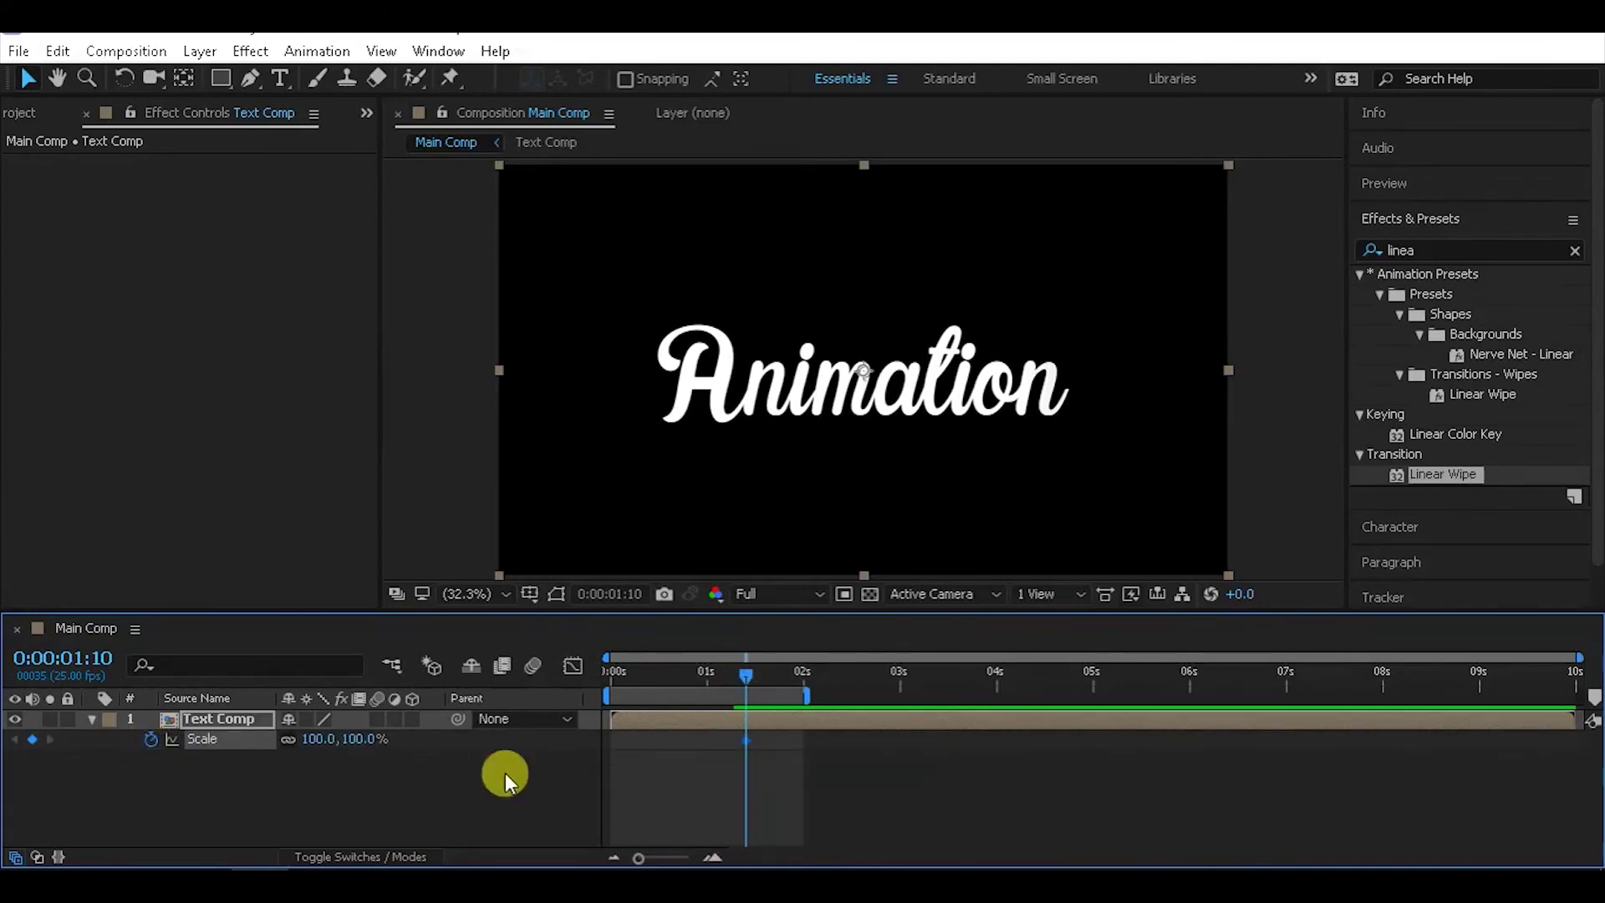
pyautogui.moveTo(747, 678); pyautogui.dragTo(760, 674)
pyautogui.moveTo(308, 741); pyautogui.dragTo(318, 738)
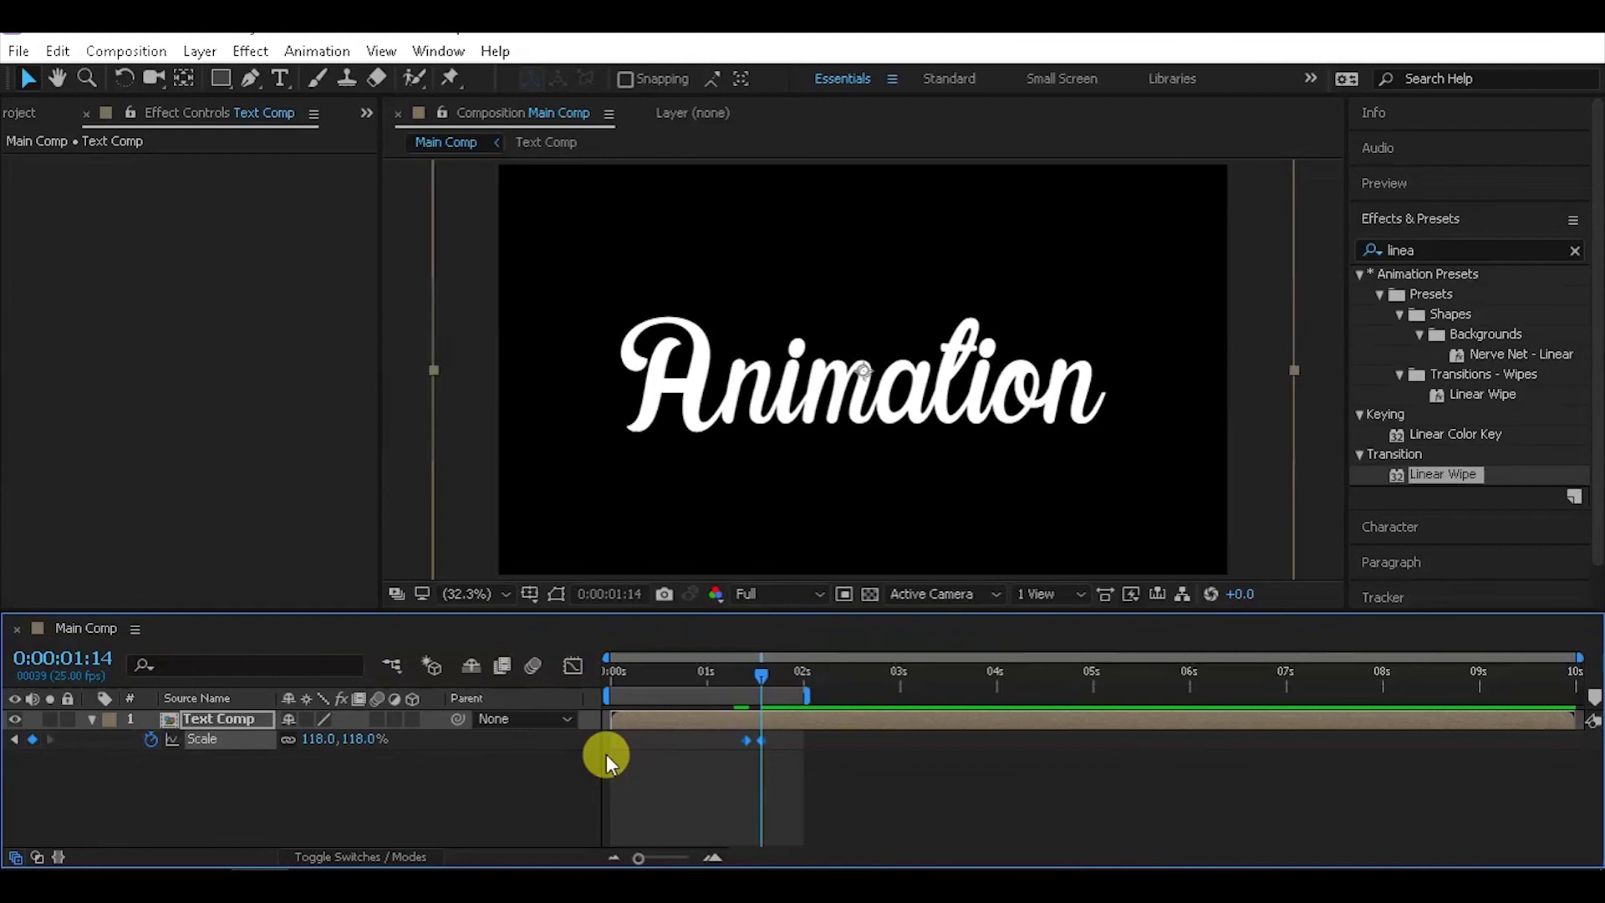
# Apply Easy Ease to both Scale keyframes
pyautogui.rightClick(745, 740)
pyautogui.moveTo(1015, 722)
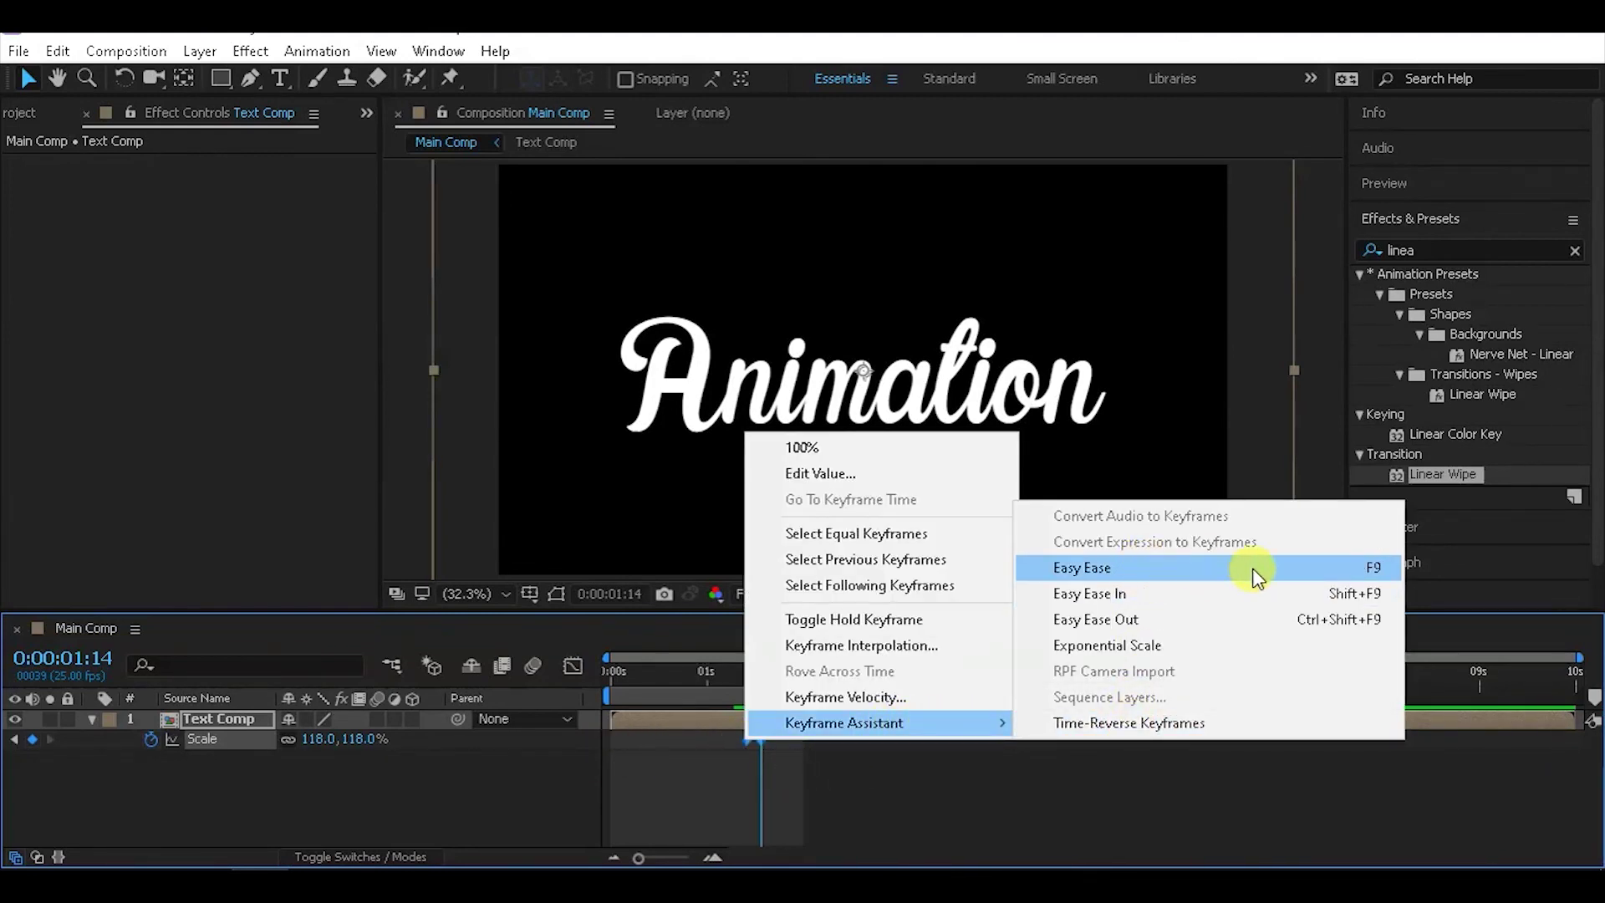
pyautogui.click(1324, 569)
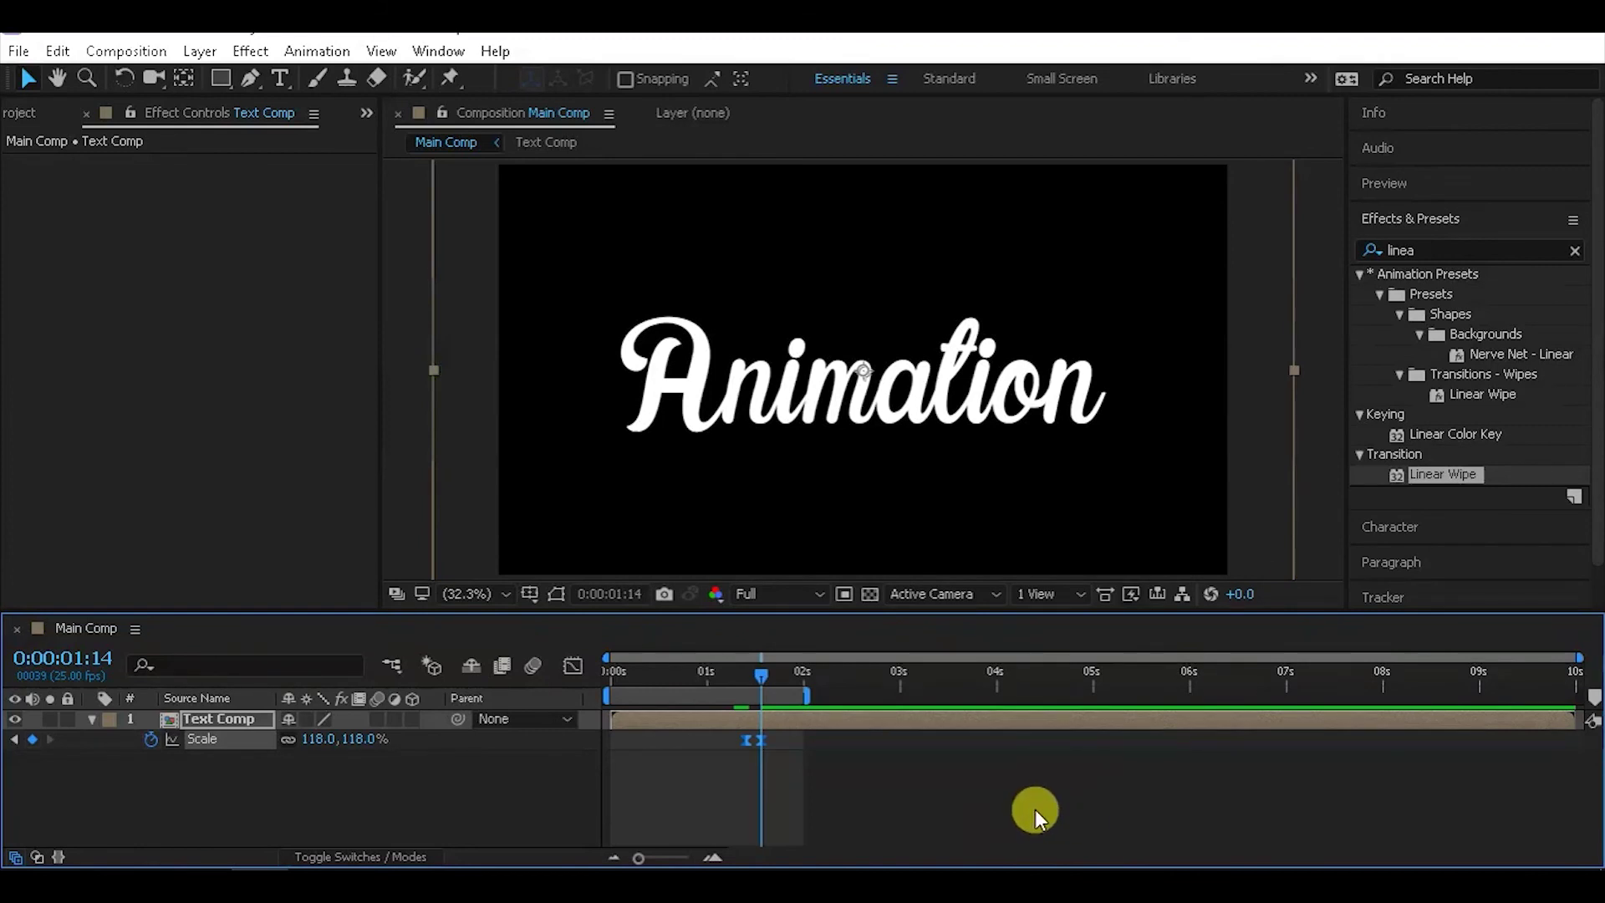
pyautogui.press('space')
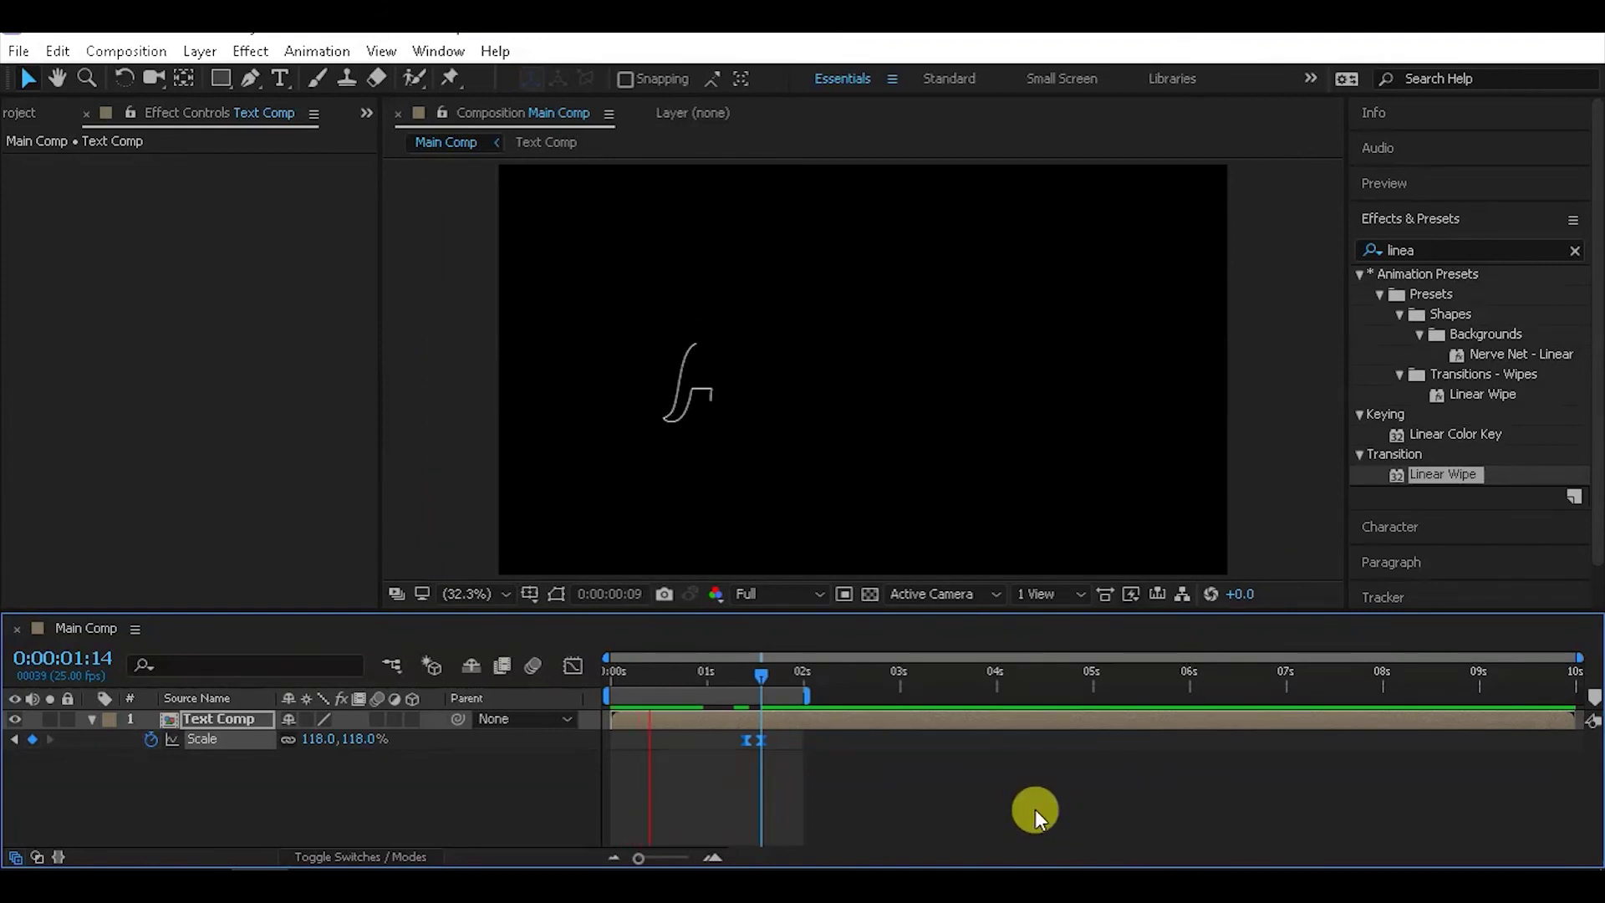